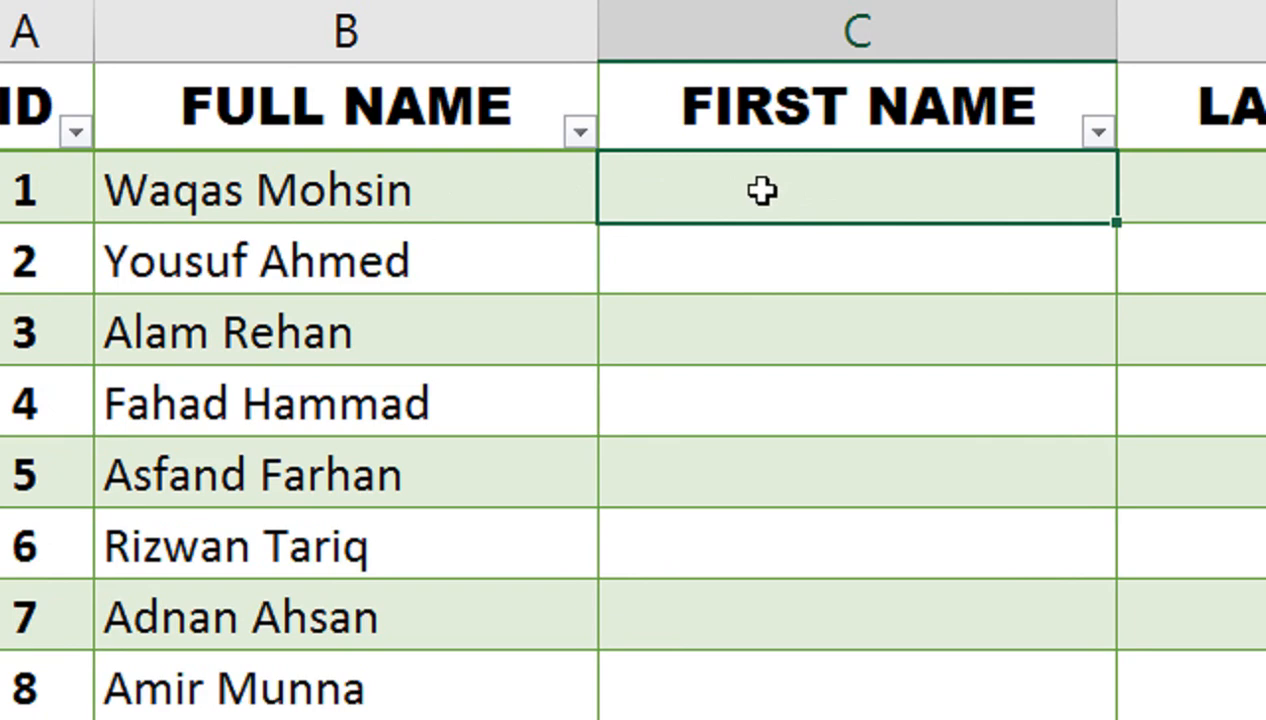
# - Enter =LEFT([@[FULL NAME]],SEARCH(" ",[@[FULL NAME]])-1) in C2 to extract each first name
pyautogui.write('=LEFT(')
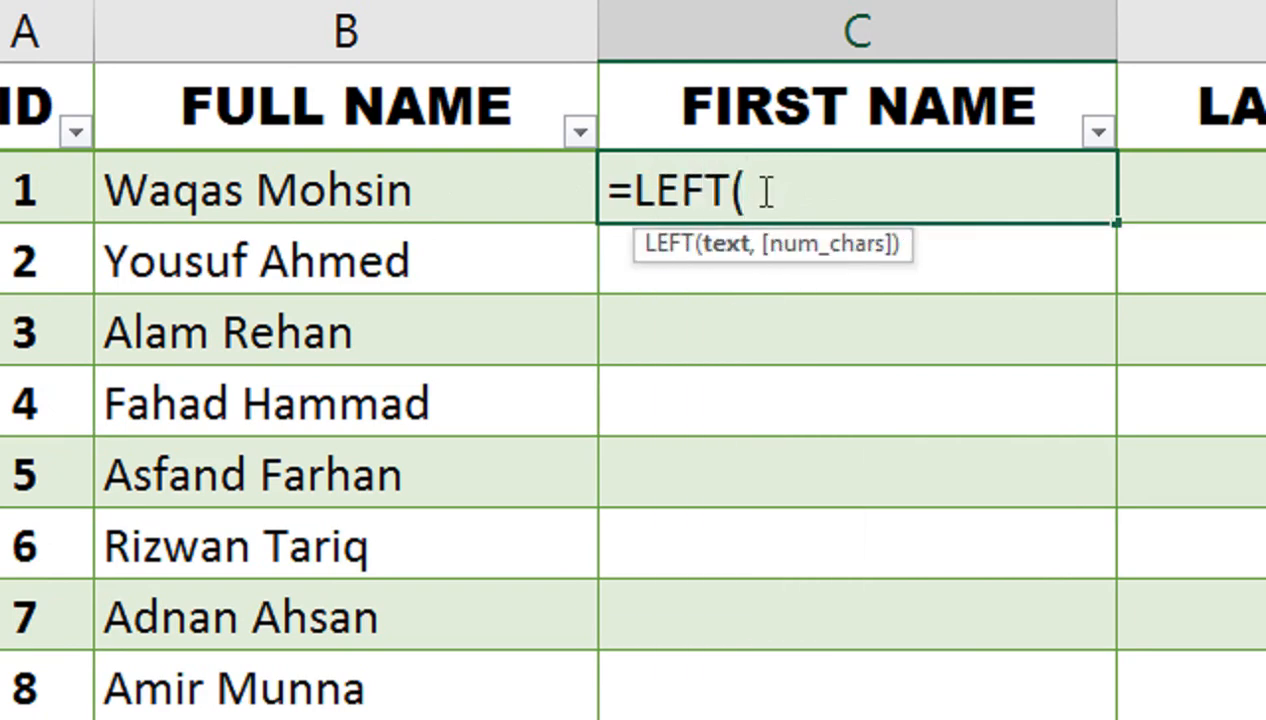
pyautogui.press('Left')
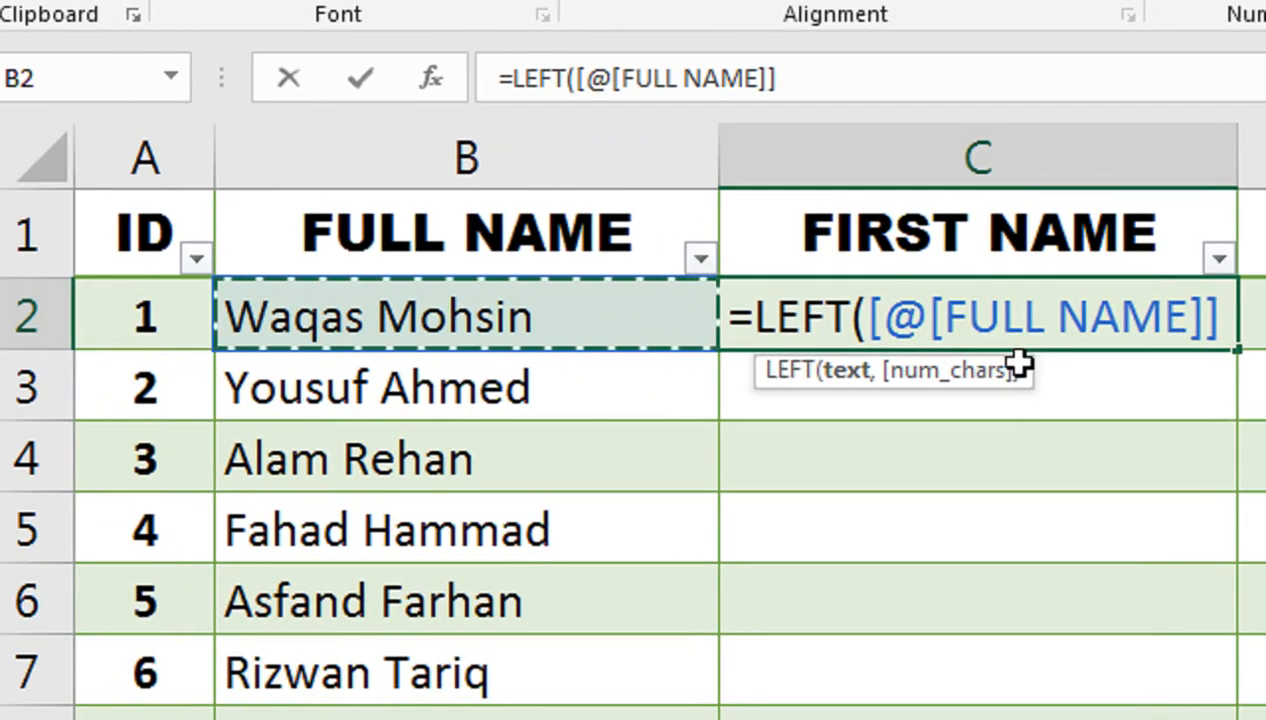
pyautogui.write(',')
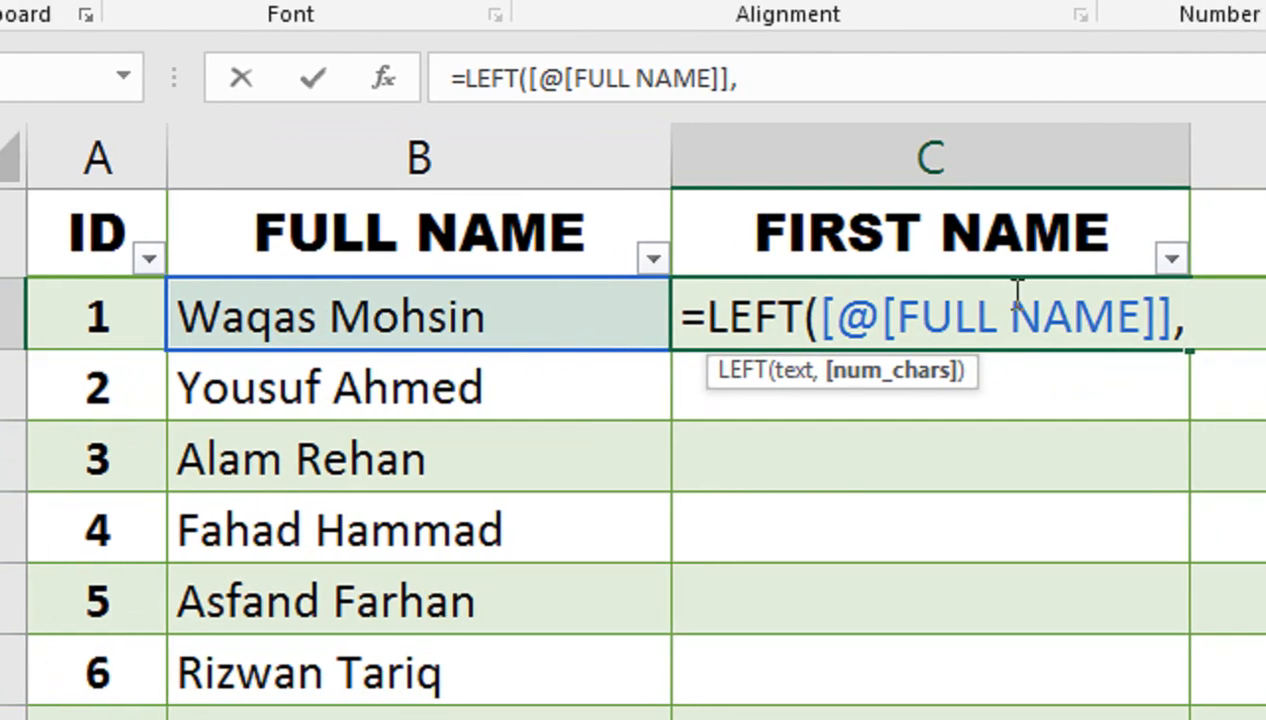
pyautogui.write('SE')
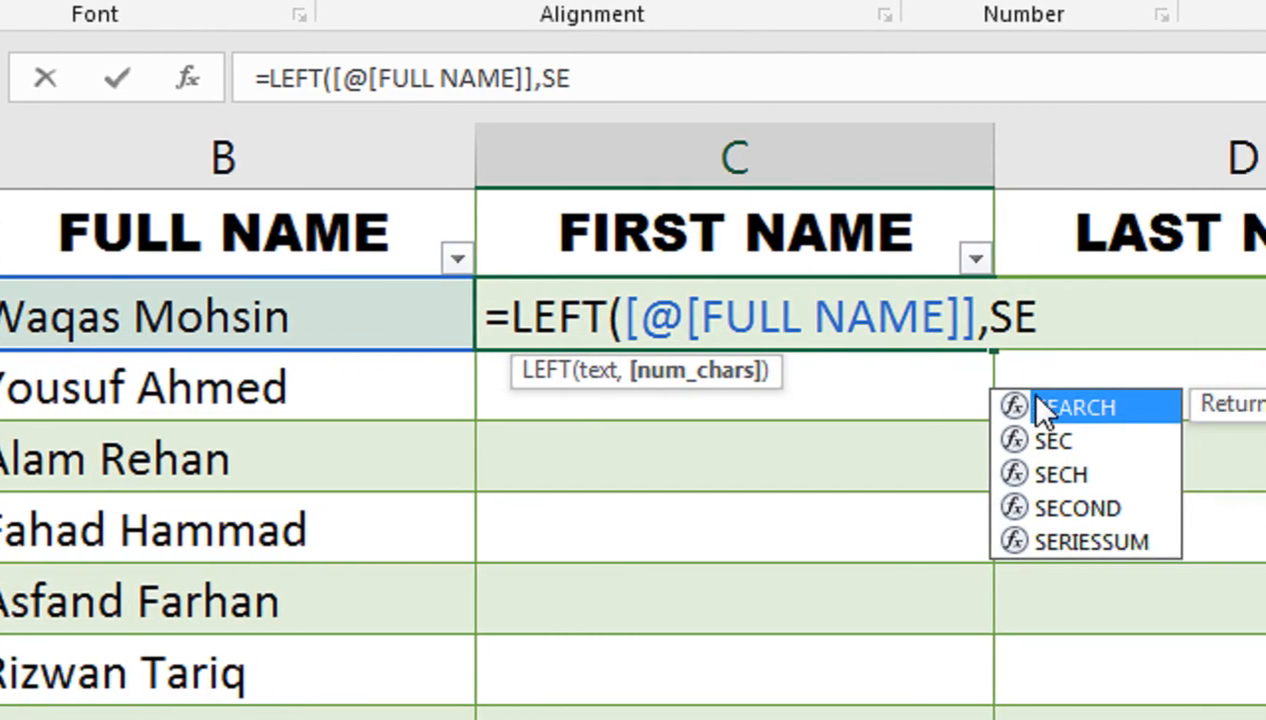
pyautogui.doubleClick(1164, 410)
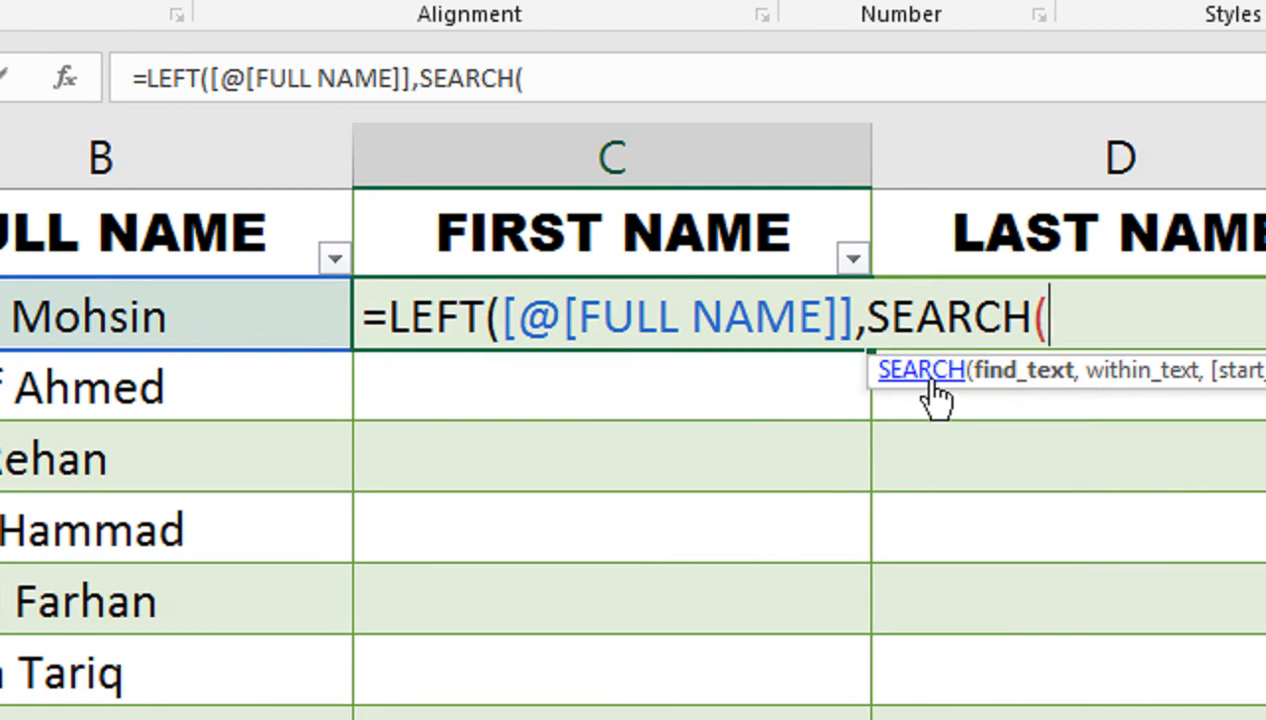
pyautogui.click(864, 318)
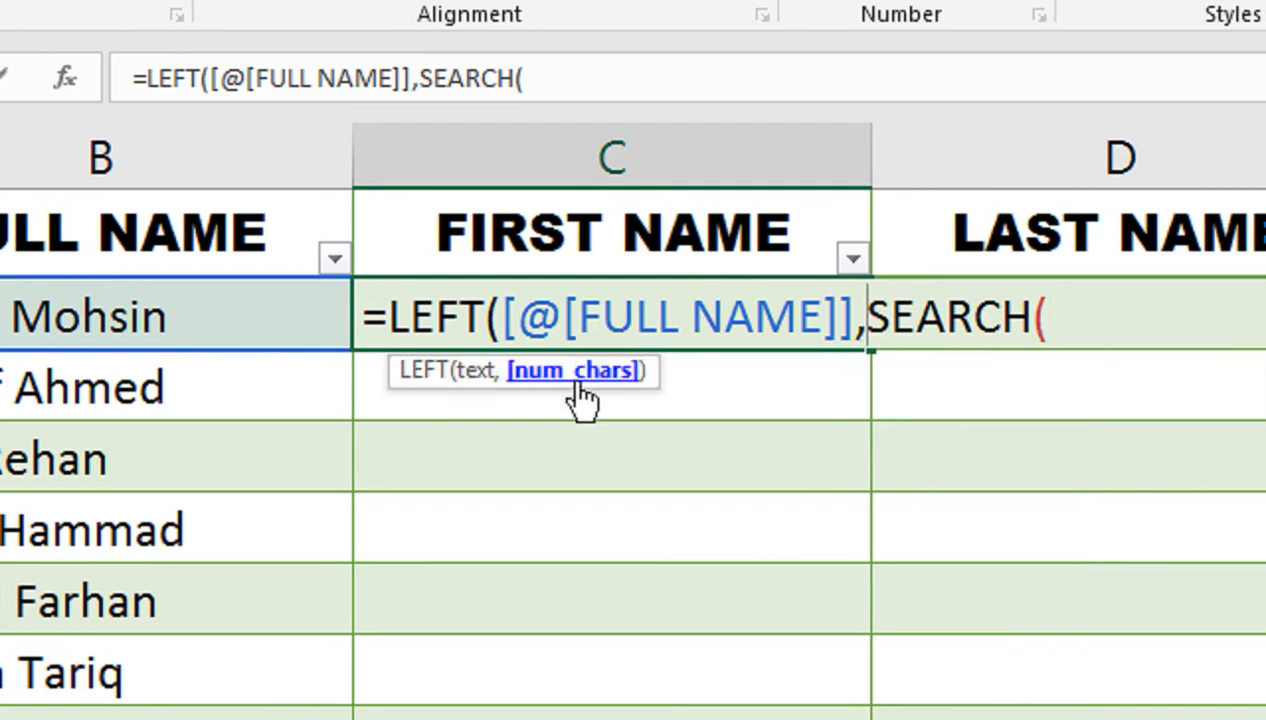
pyautogui.click(1017, 326)
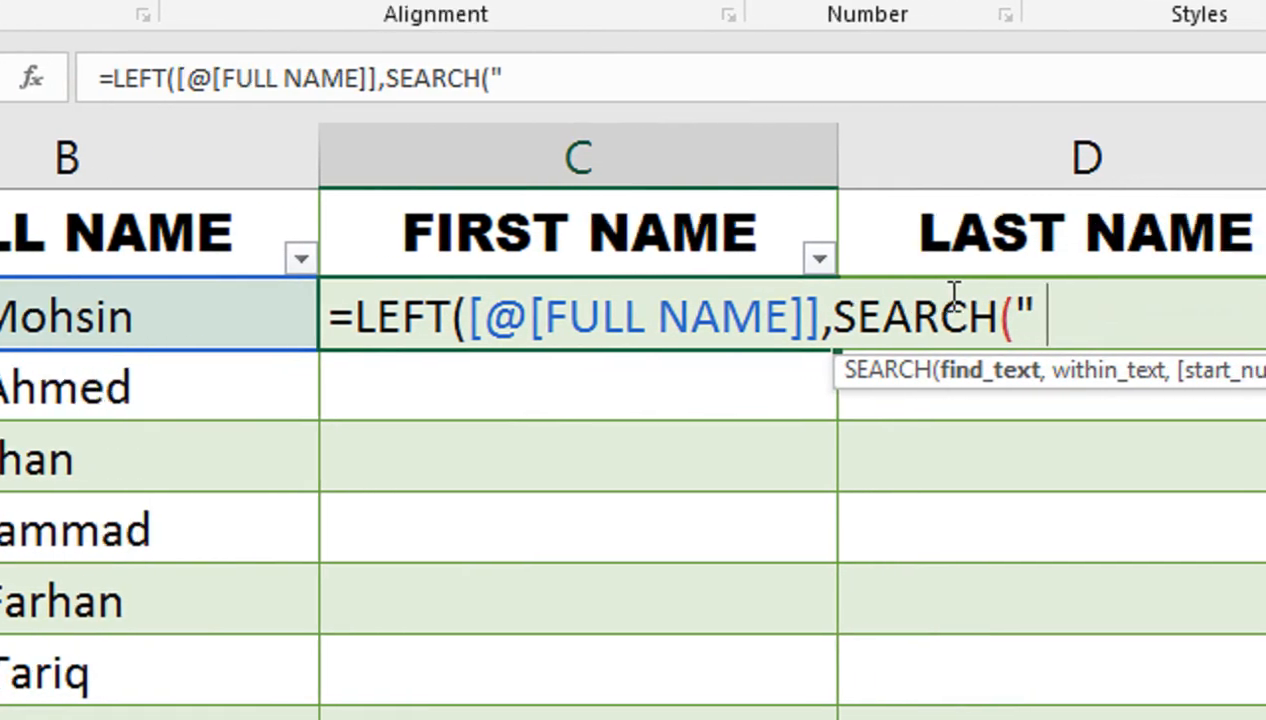
pyautogui.write('"')
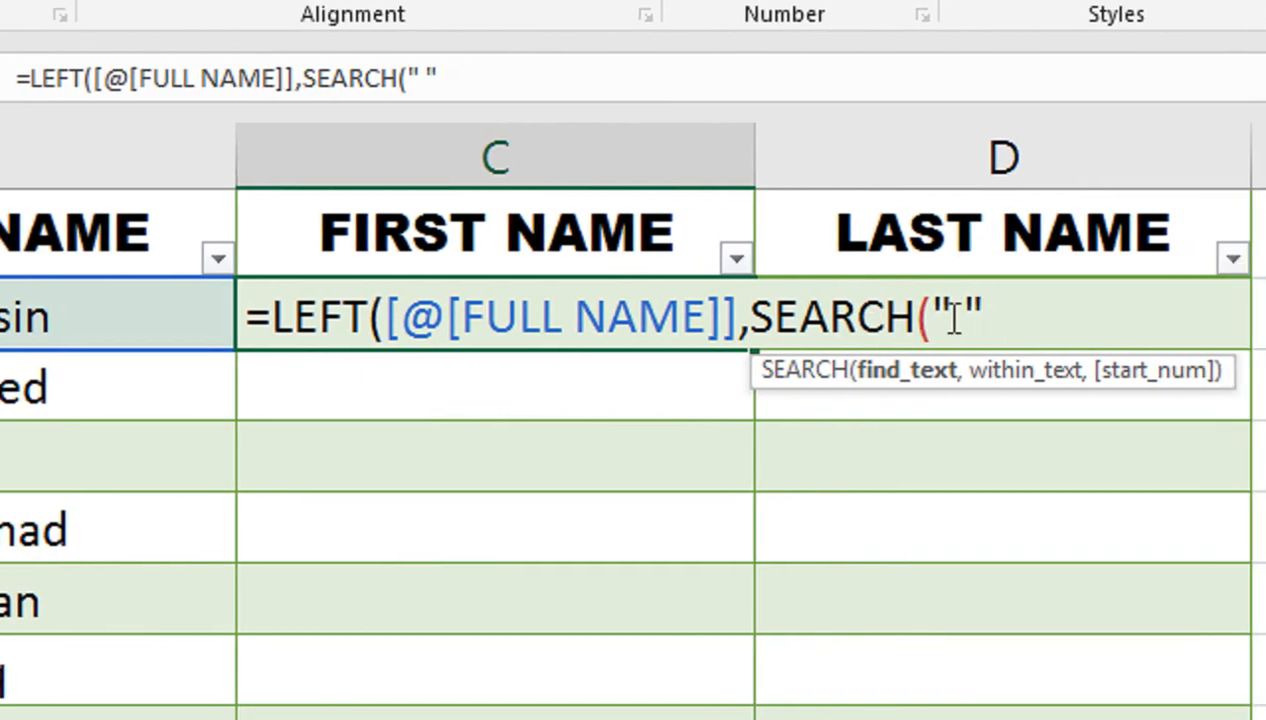
pyautogui.write(',')
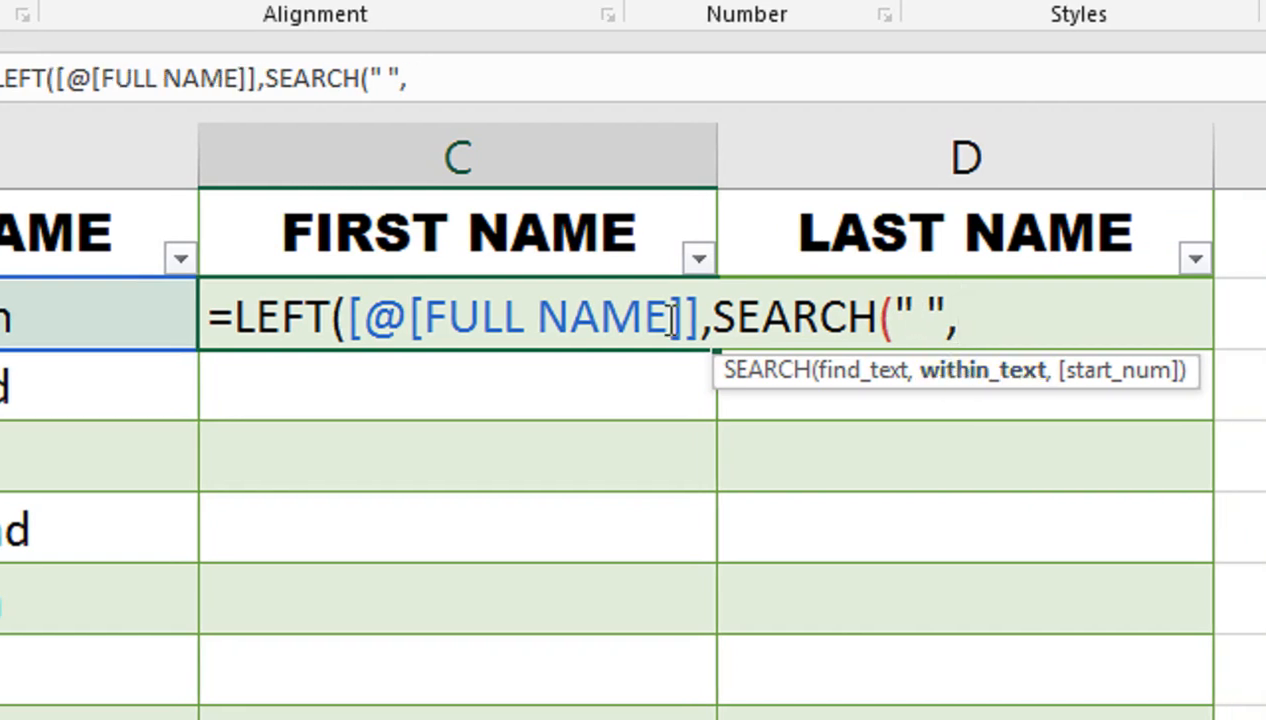
pyautogui.click(205, 330)
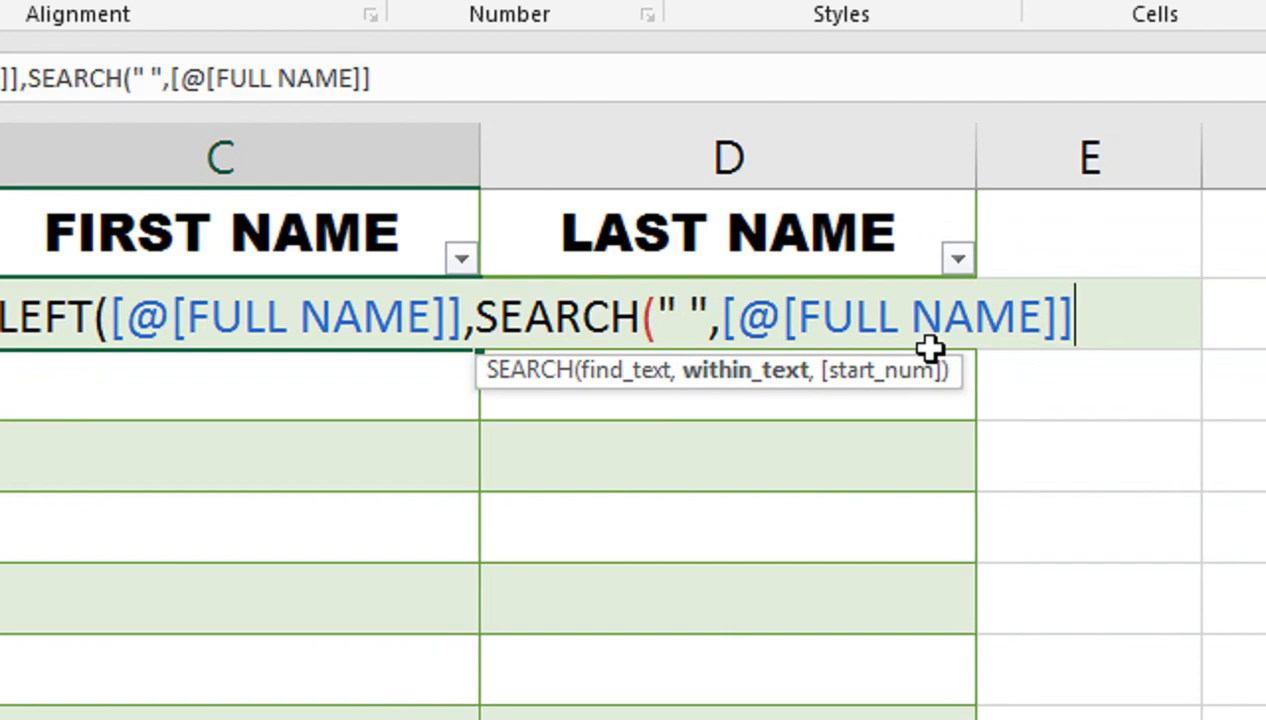
pyautogui.write(')')
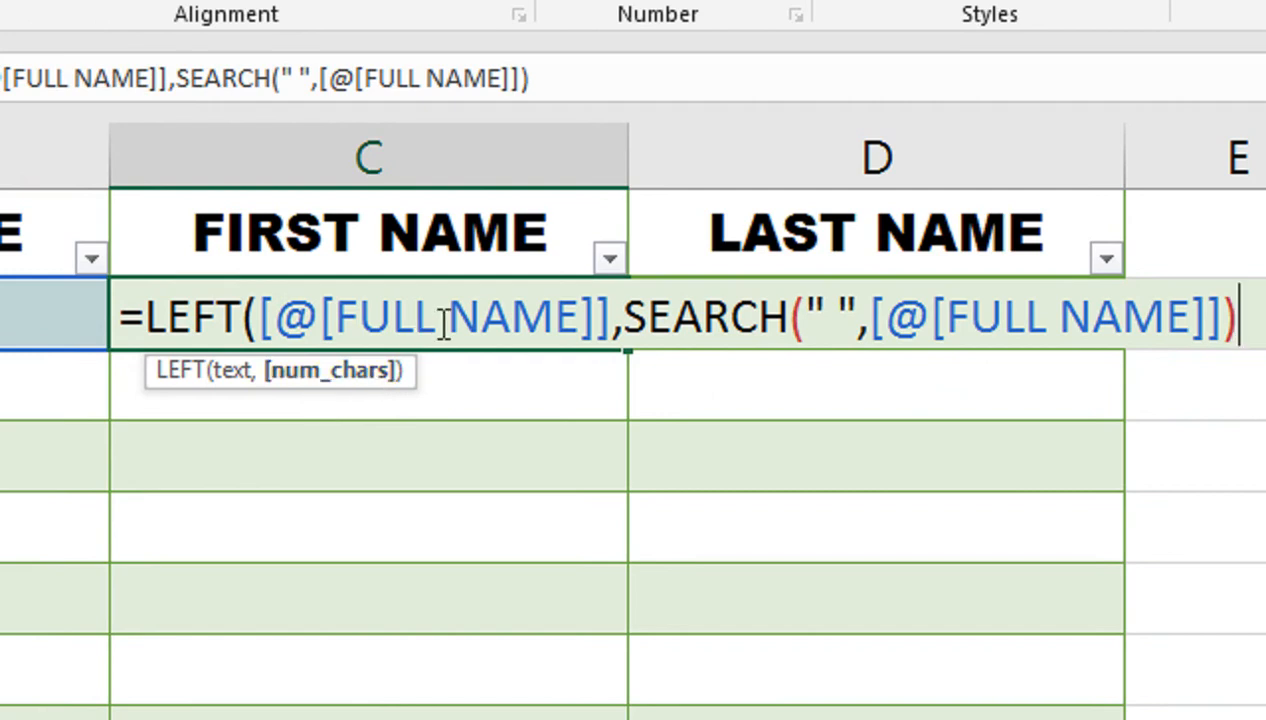
pyautogui.write('-1)')
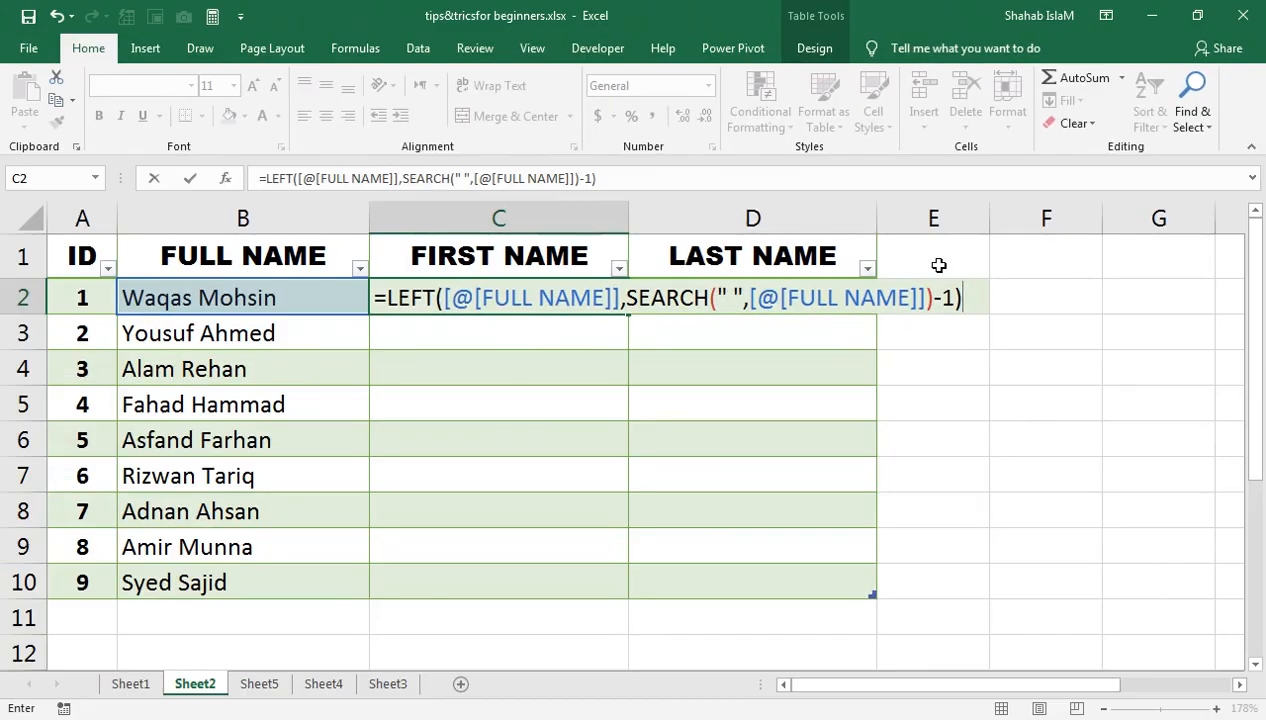
pyautogui.press('Return')
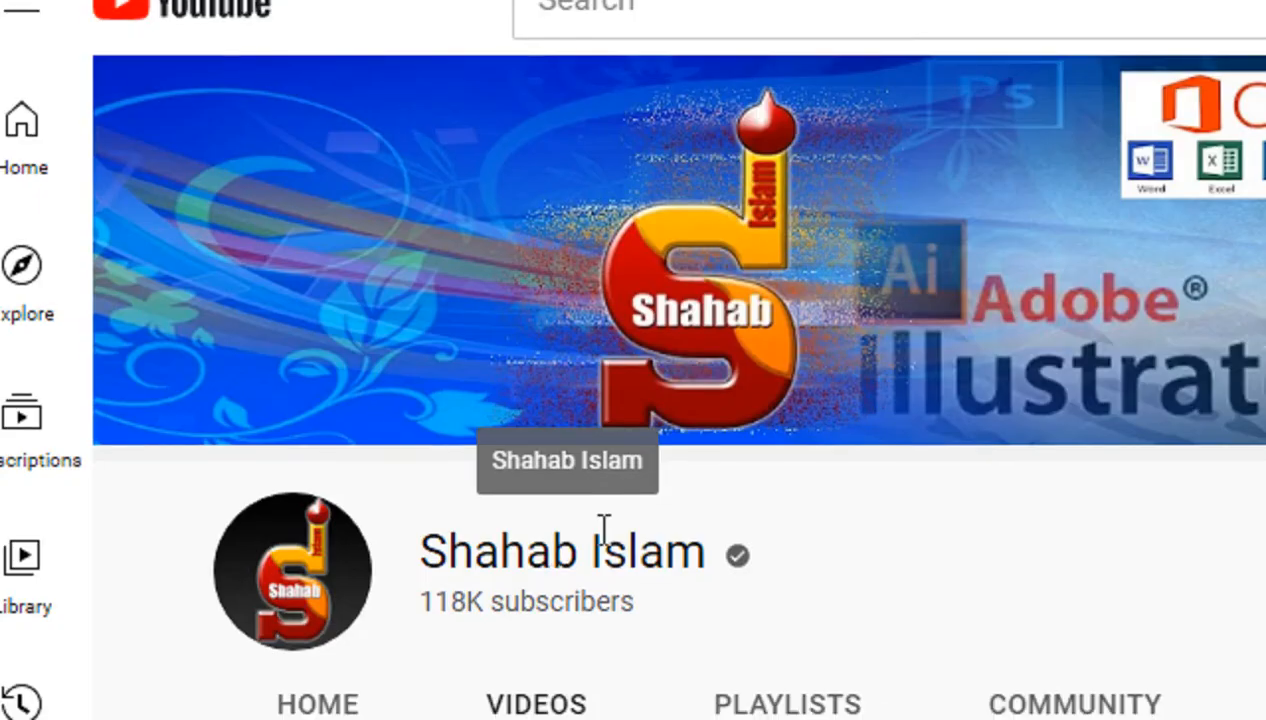
pyautogui.scroll(-1, 1262, 198)
pyautogui.scroll(-3, 1262, 198)
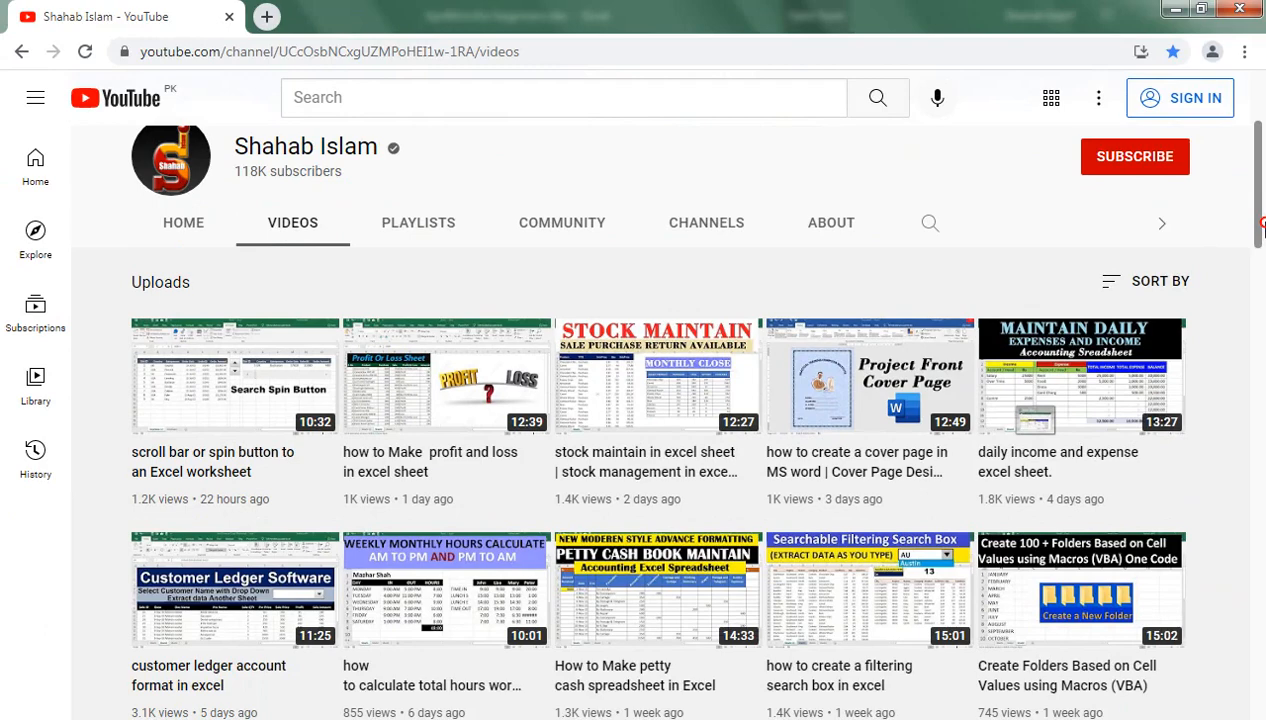
pyautogui.scroll(-2, 1106, 380)
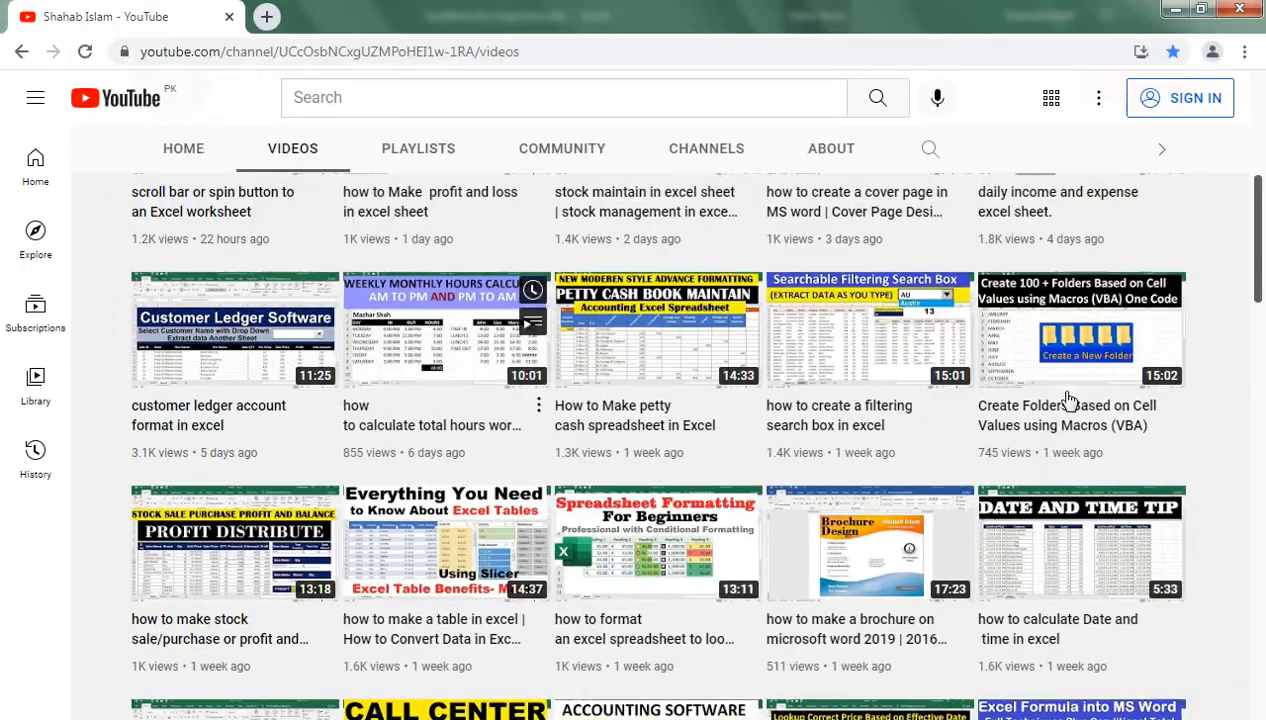
pyautogui.scroll(-6, 1238, 301)
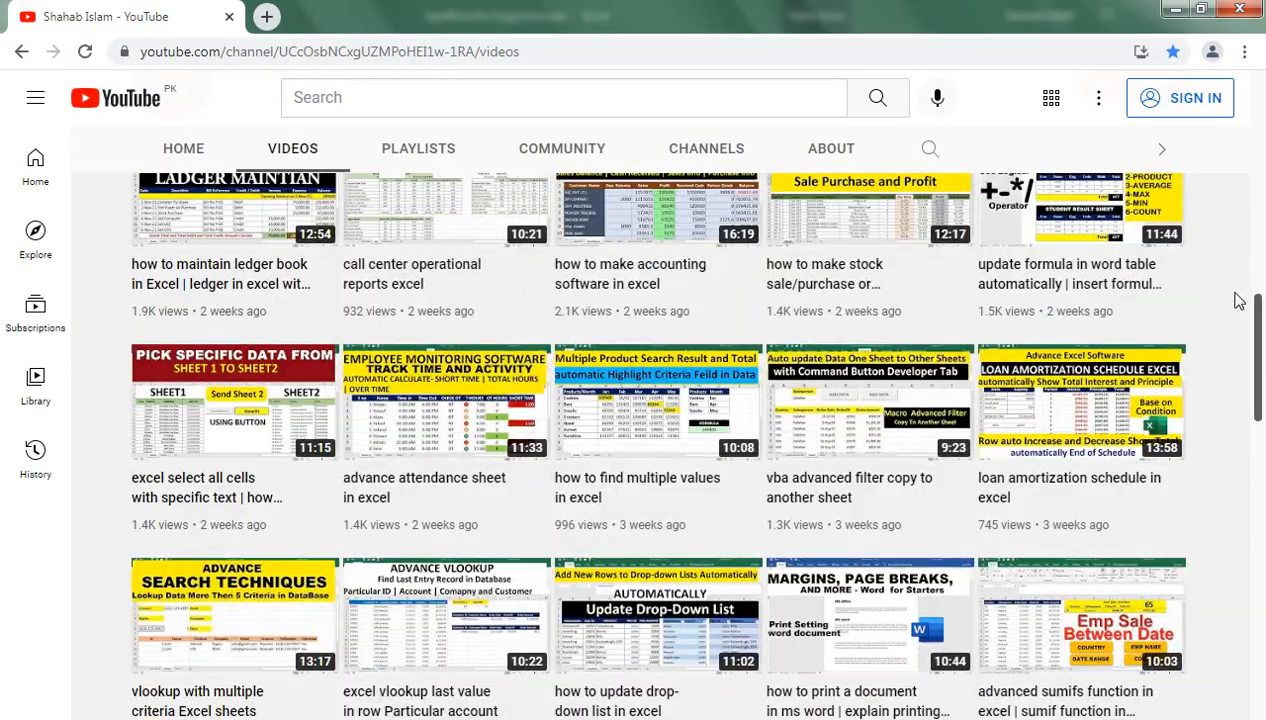
pyautogui.moveTo(1250, 337); pyautogui.dragTo(1262, 80)
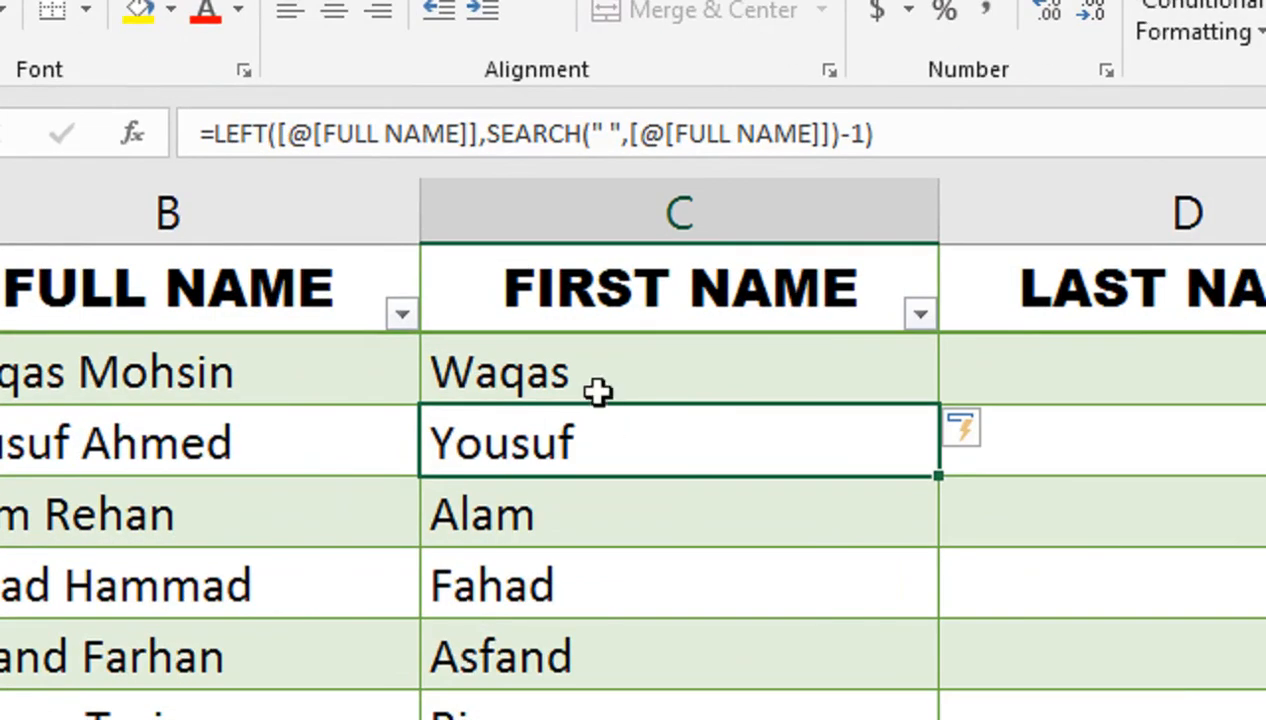
# - In D2 begin the surname formula =RIGHT([@[FULL NAME]],LEN([@[FULL NAME]])
pyautogui.click(984, 363)
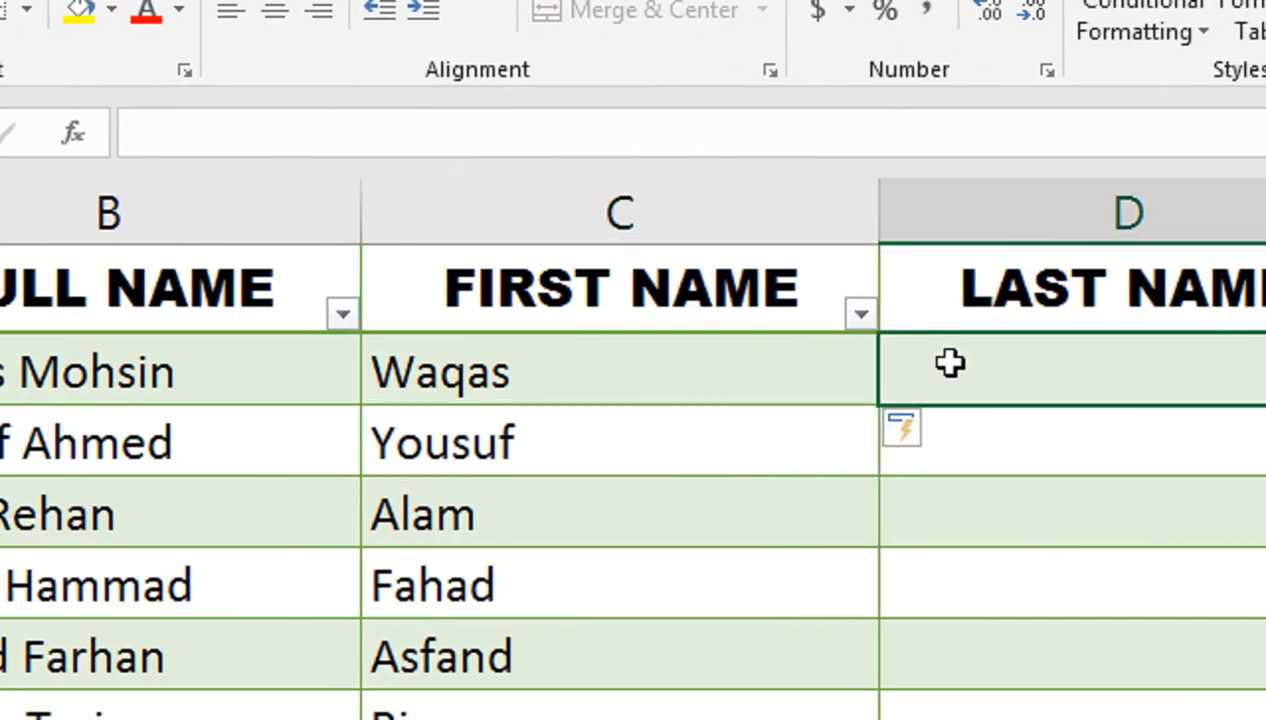
pyautogui.write('=RIG')
pyautogui.press('Tab')
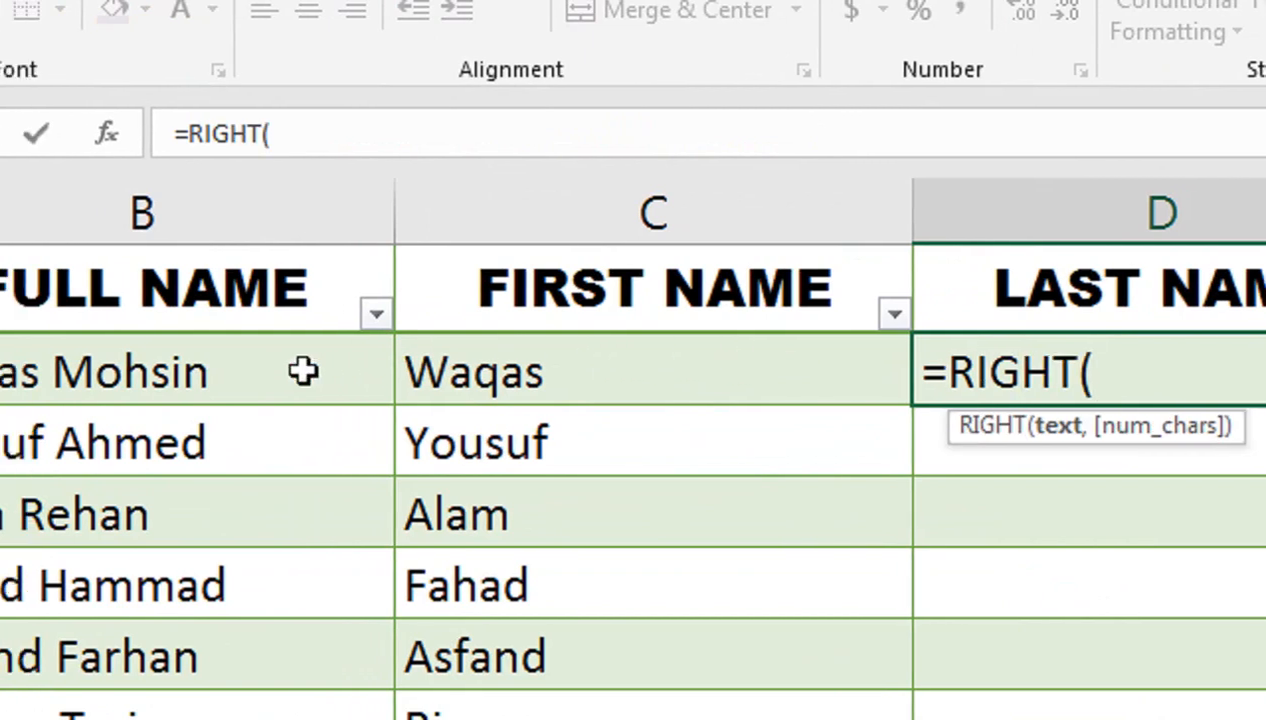
pyautogui.click(267, 370)
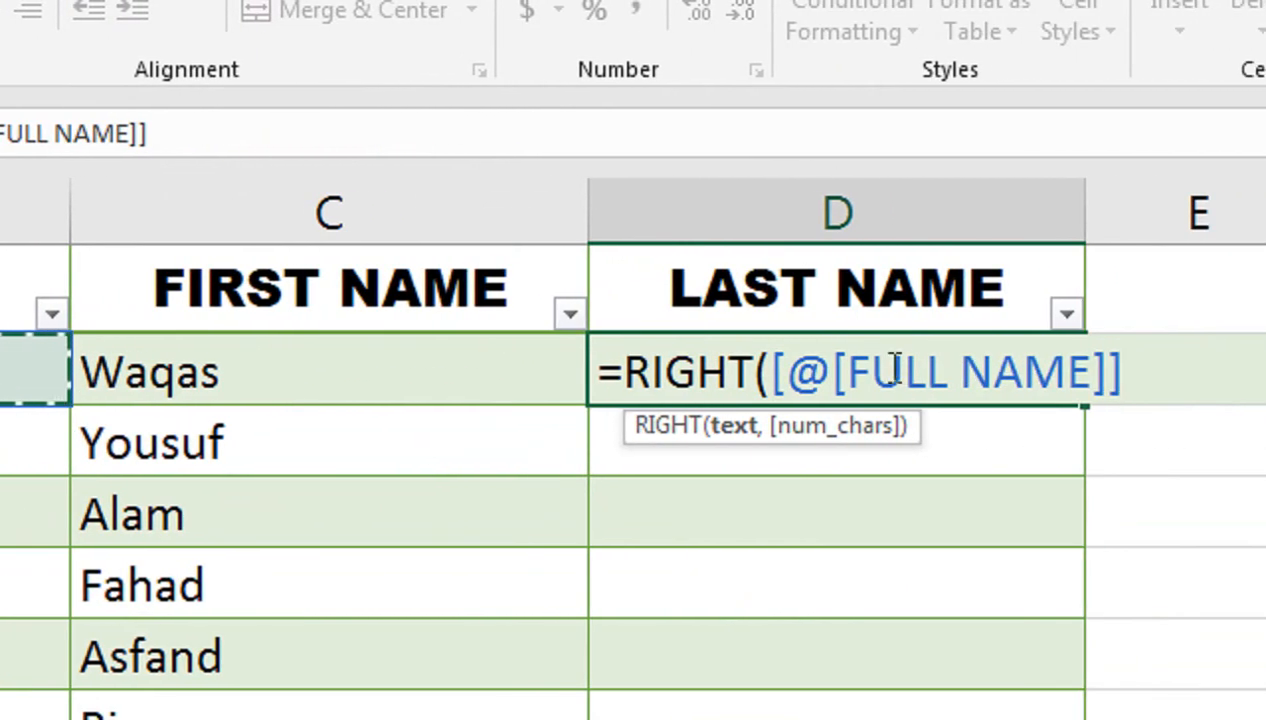
pyautogui.write(',')
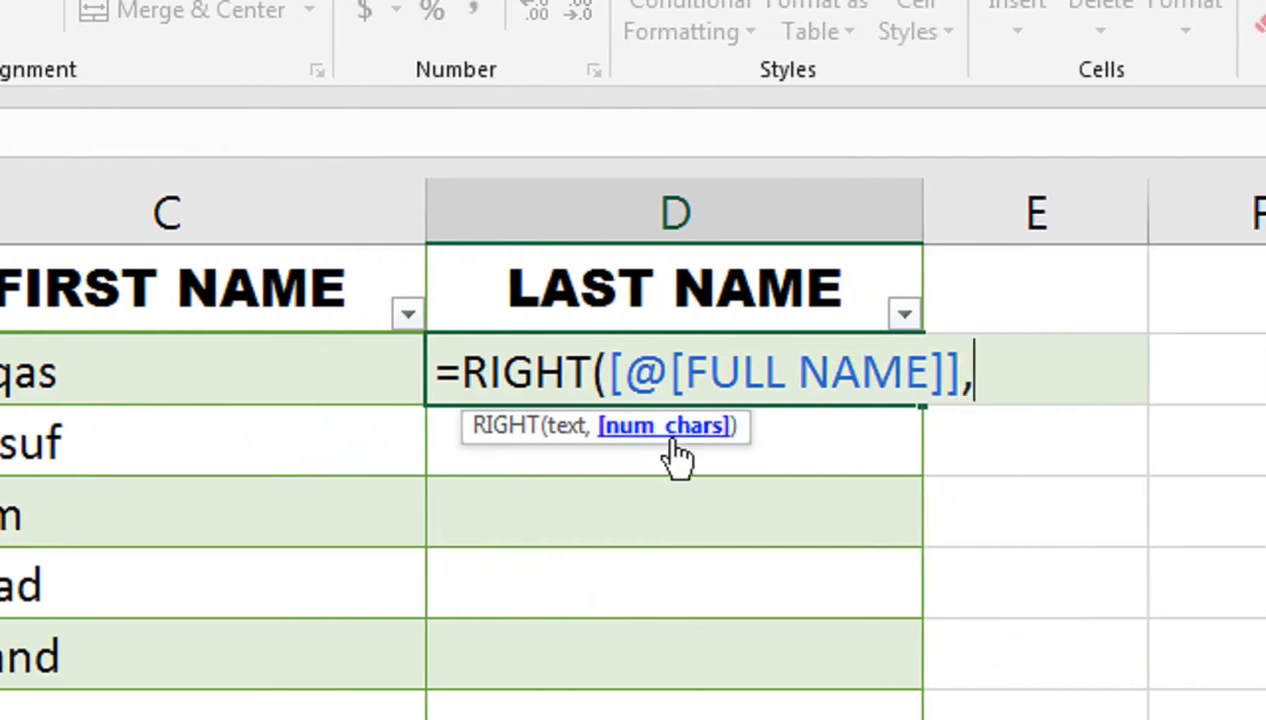
pyautogui.write('LEN')
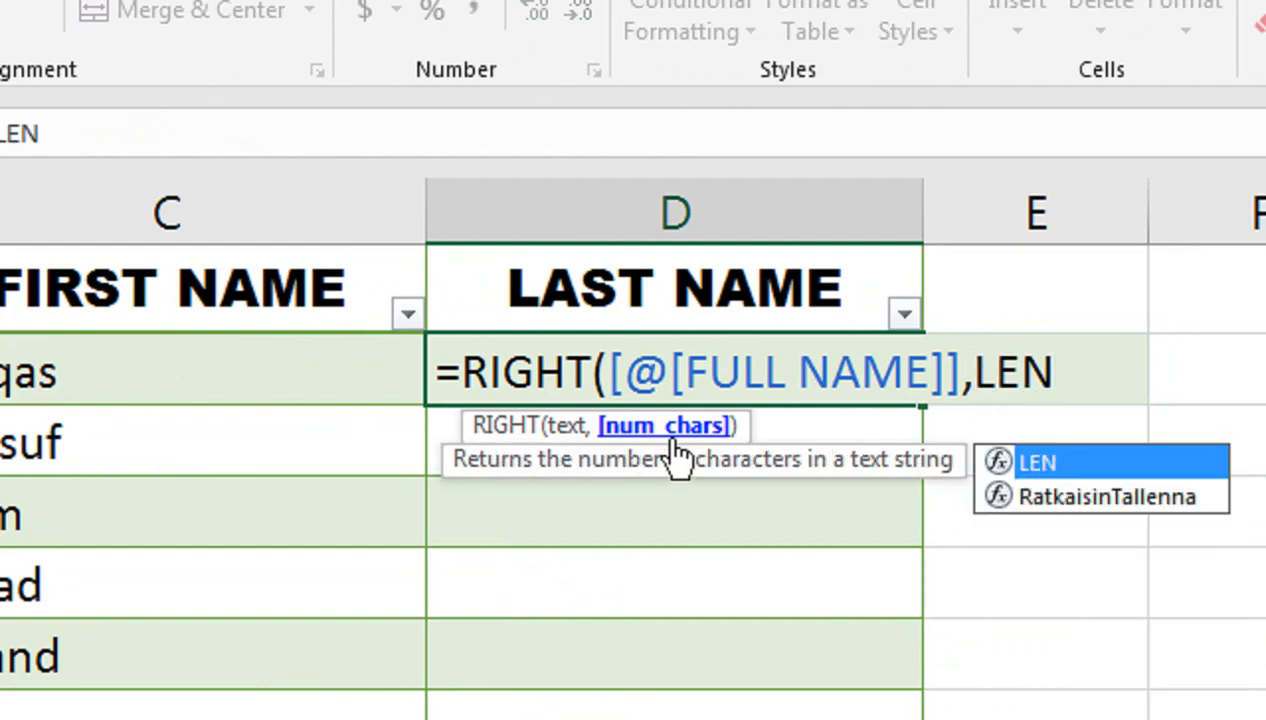
pyautogui.write('(')
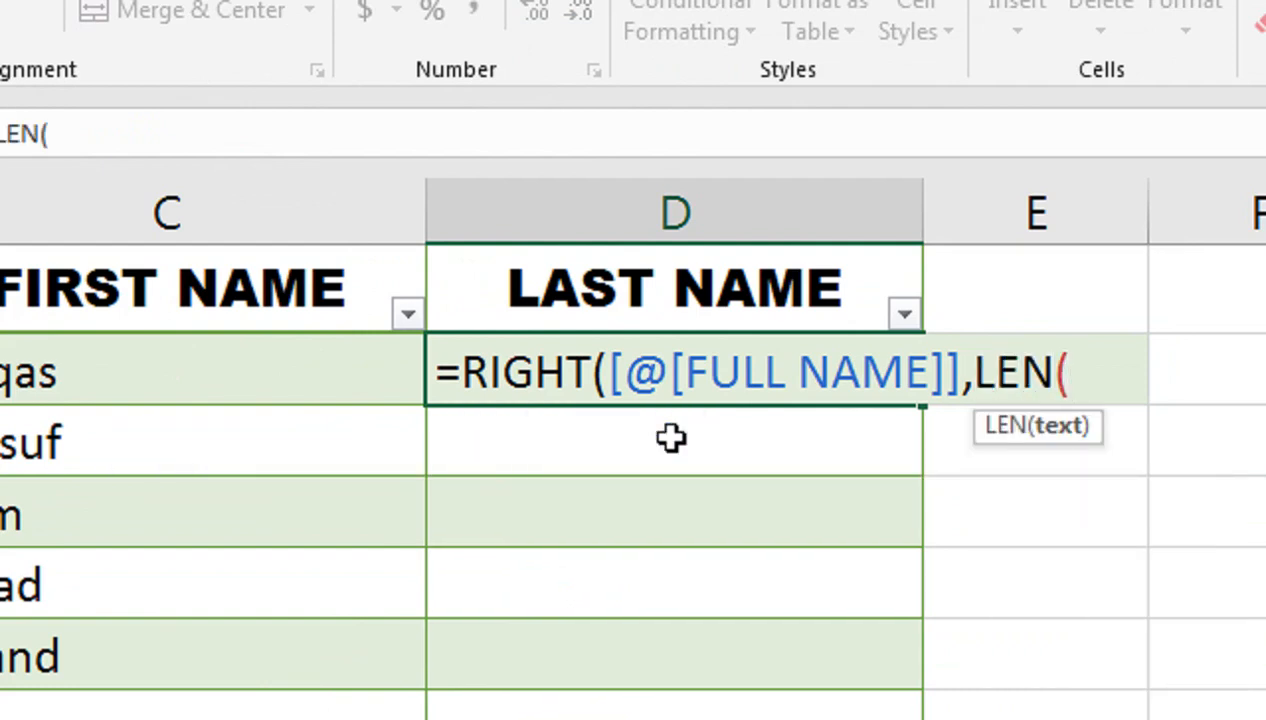
pyautogui.click(971, 372)
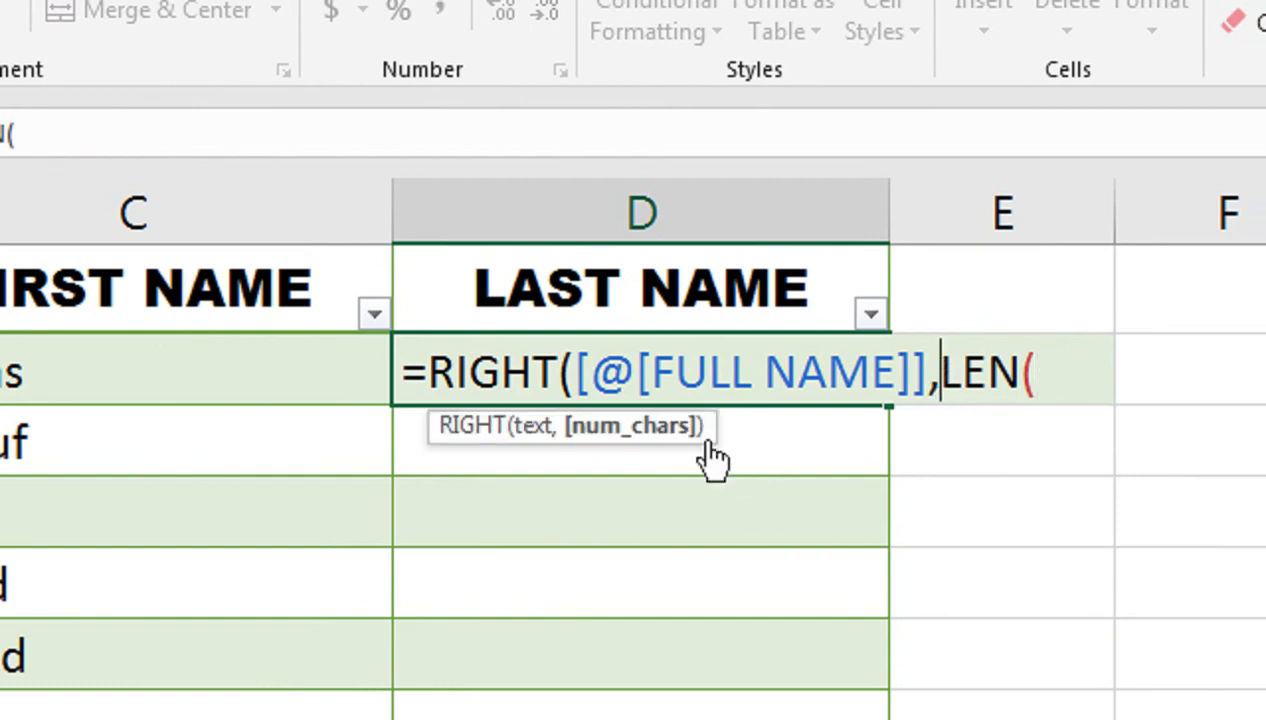
pyautogui.click(1040, 374)
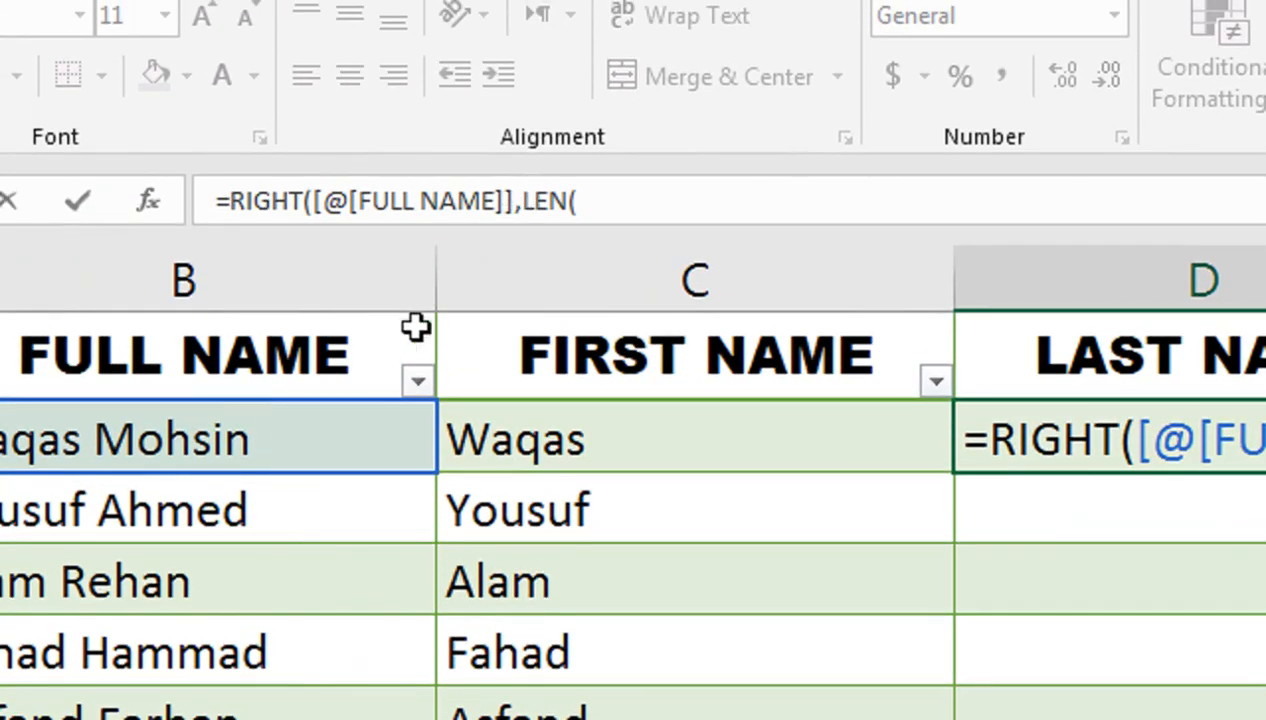
pyautogui.click(300, 437)
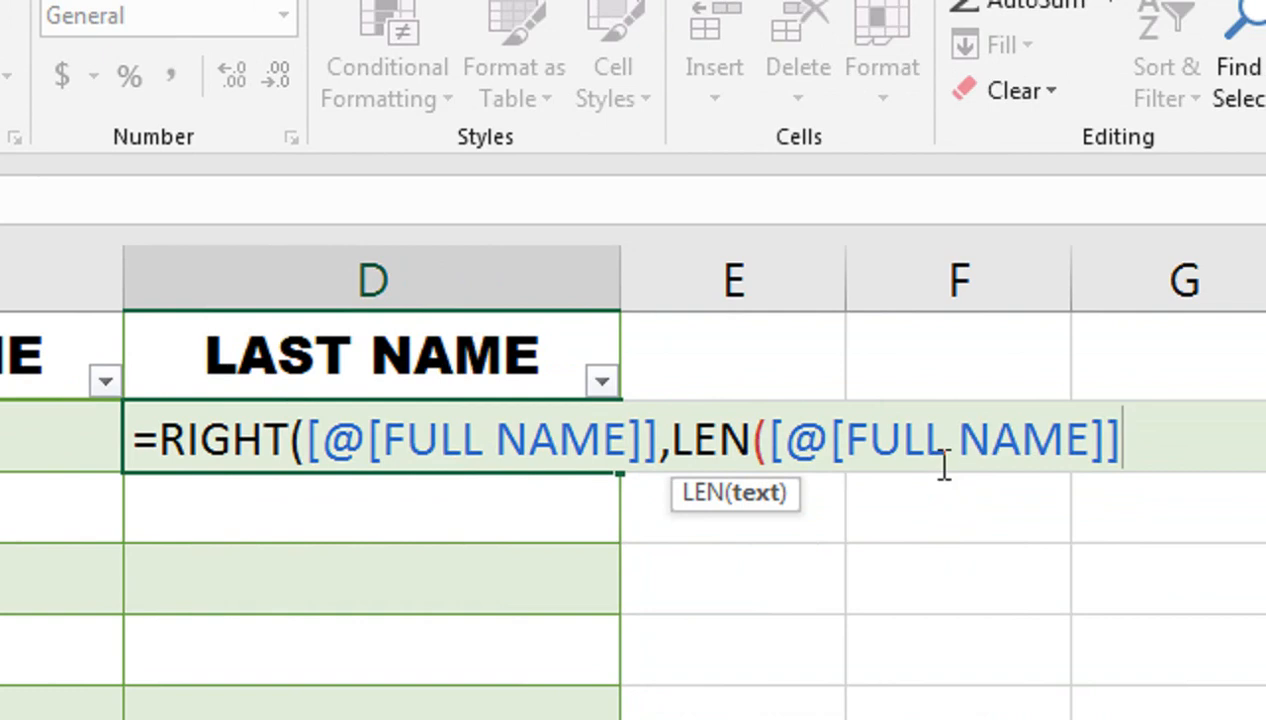
pyautogui.write(')')
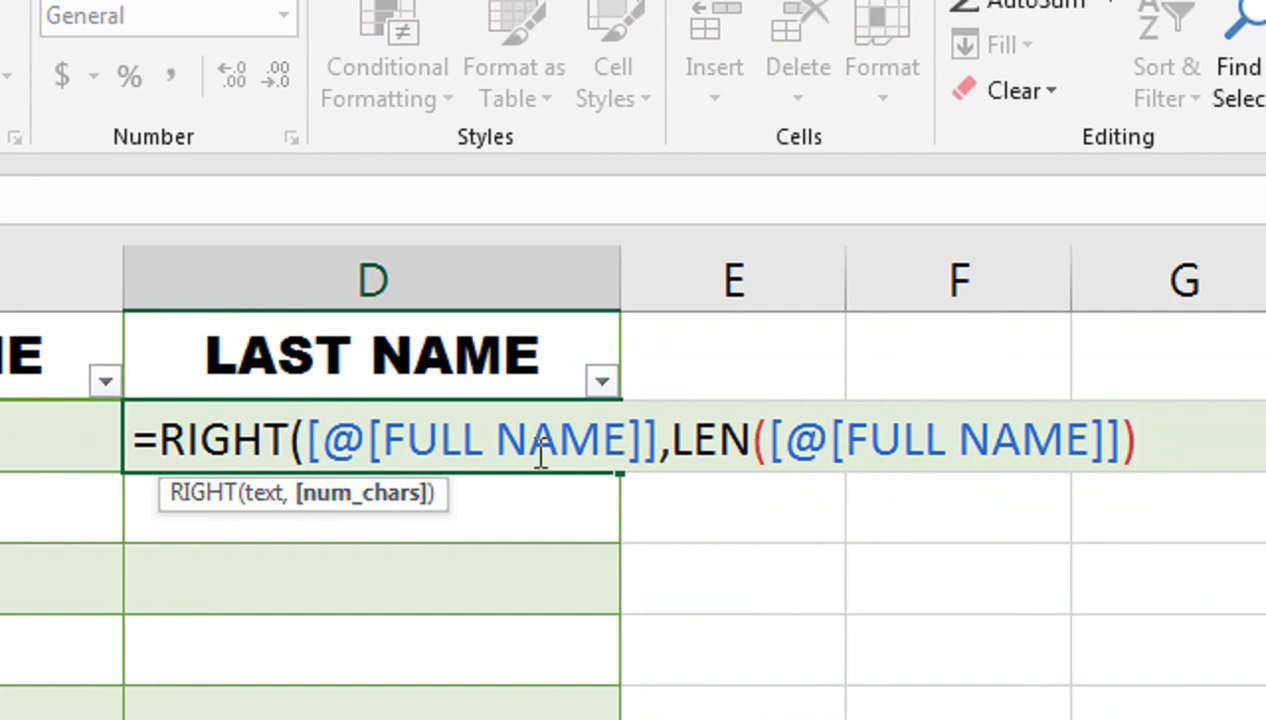
# - Subtract SEARCH(" ",[@[FULL NAME]]) to complete the LAST NAME formula, then select the FIRST NAME column
pyautogui.write('-SE')
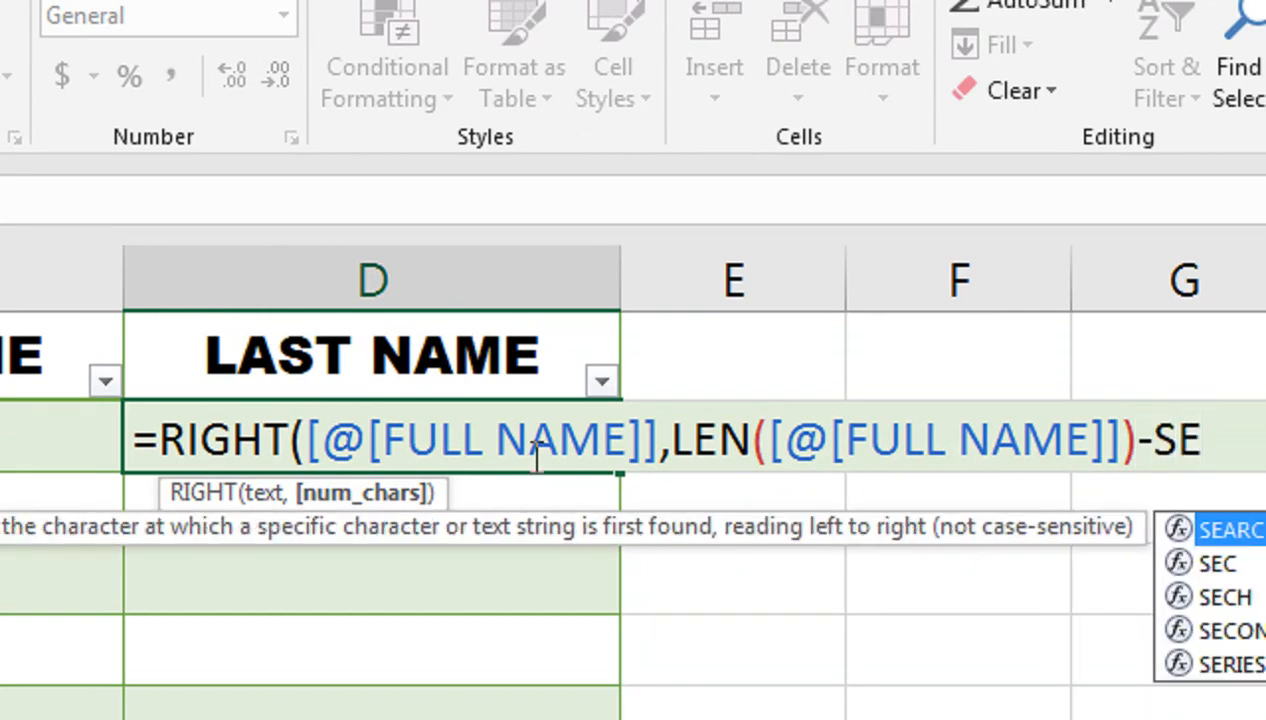
pyautogui.press('Tab')
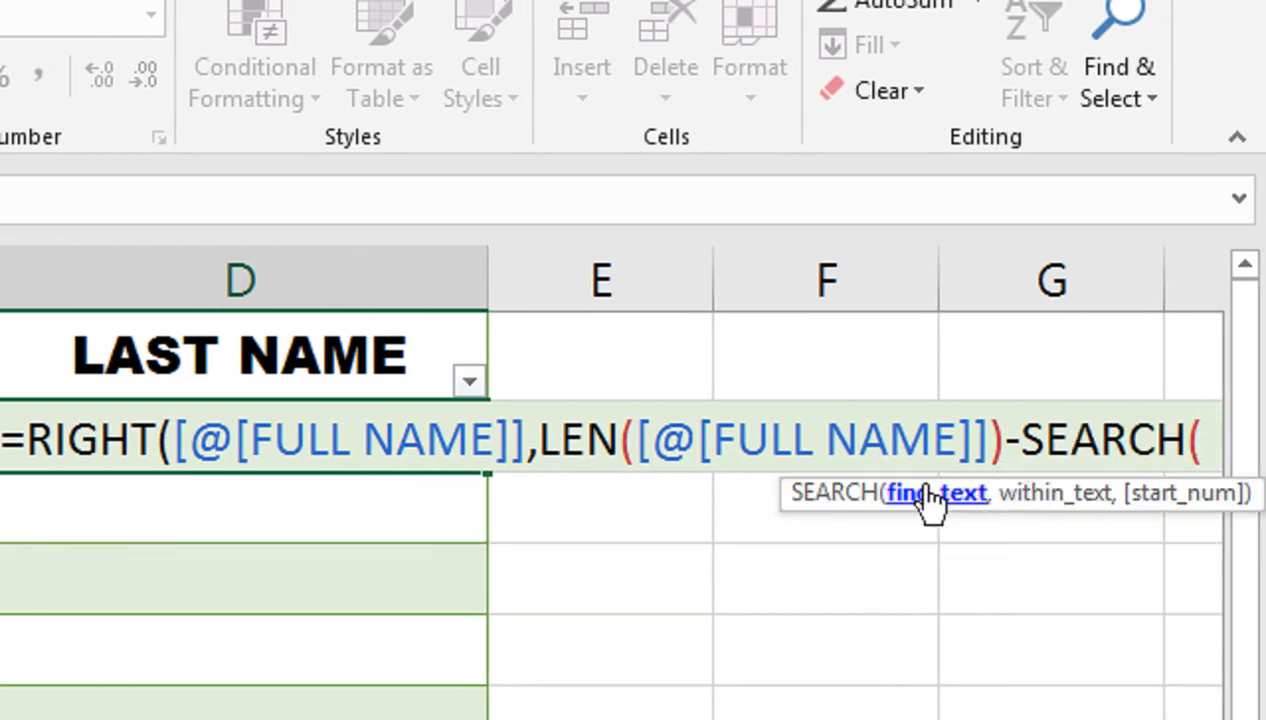
pyautogui.write('" "')
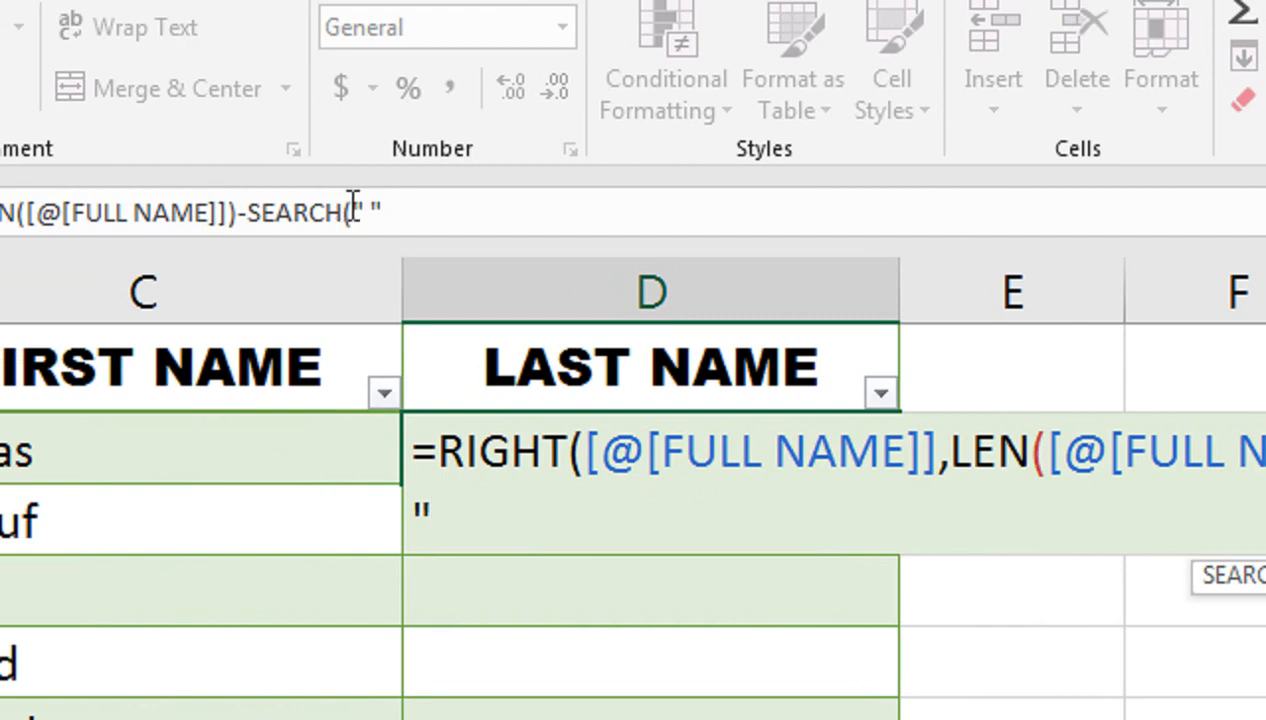
pyautogui.write(',')
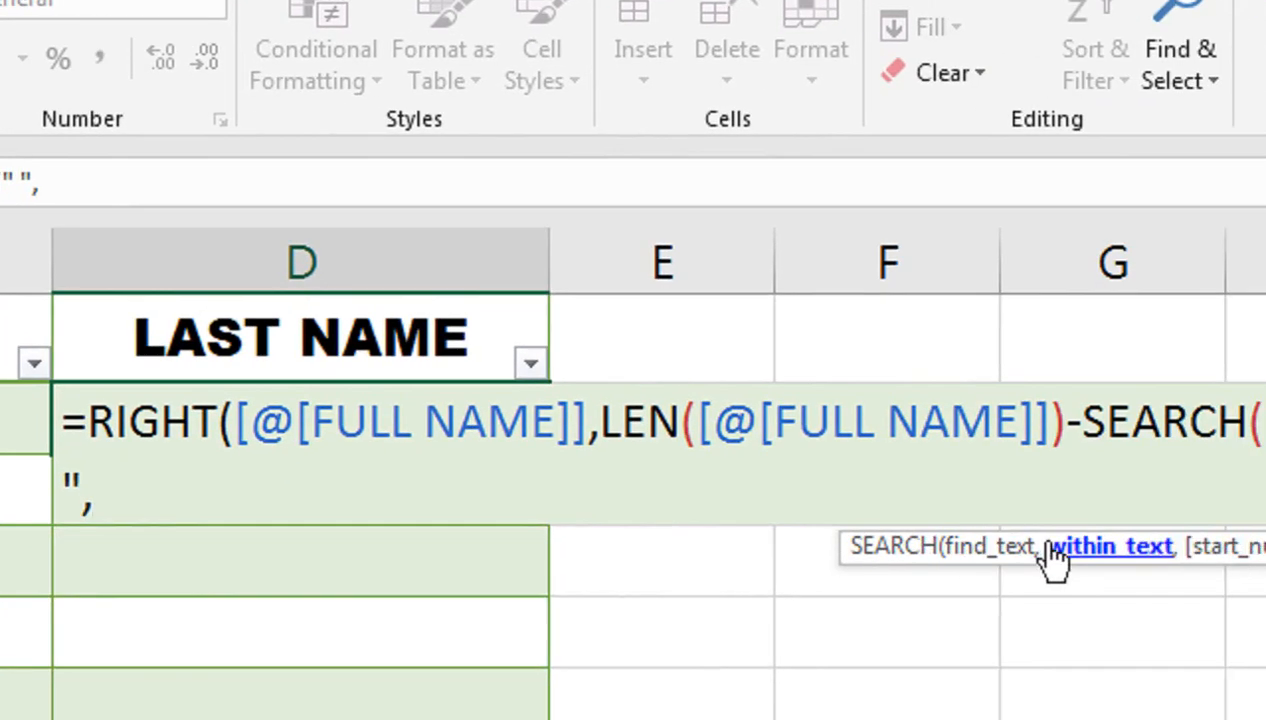
pyautogui.click(260, 421)
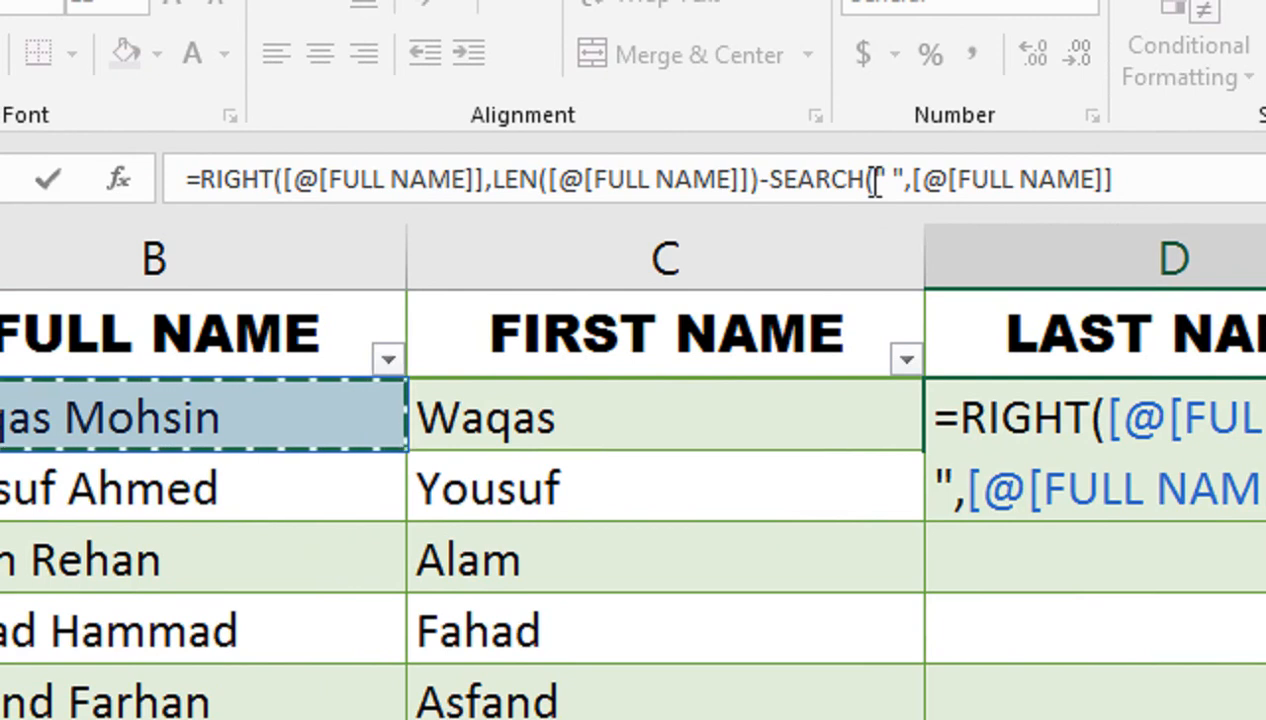
pyautogui.write(')')
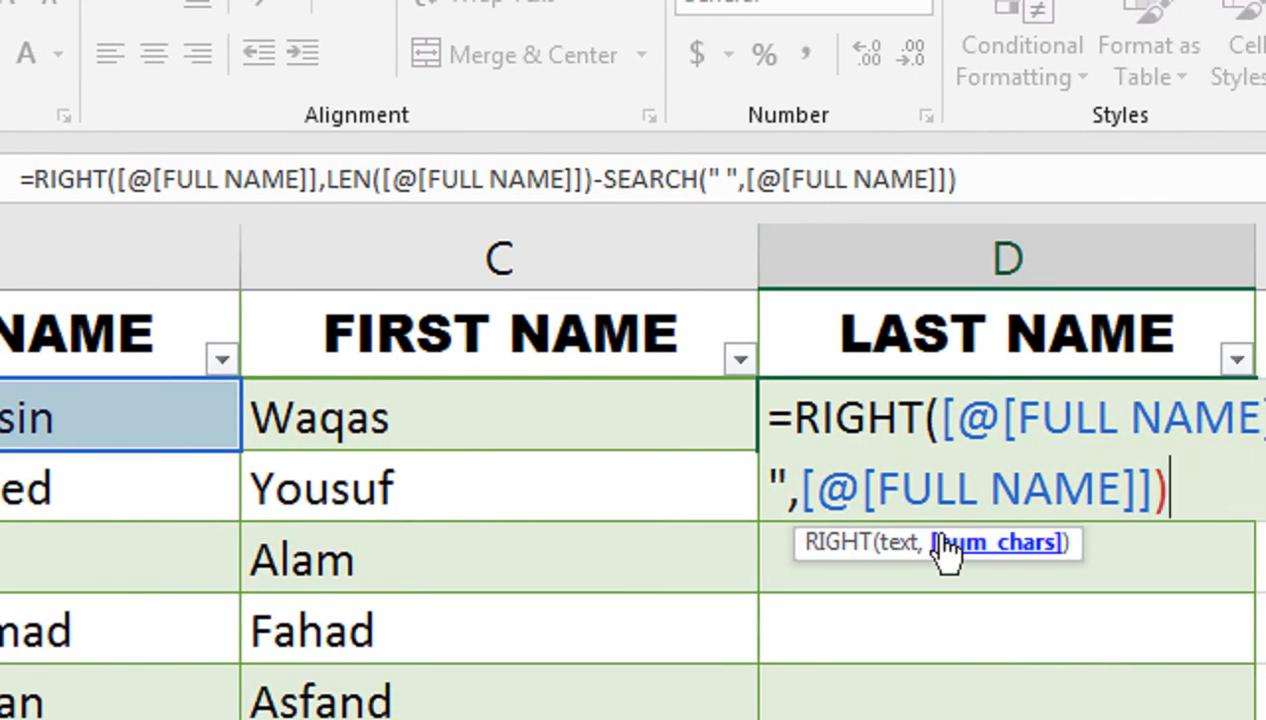
pyautogui.write(')')
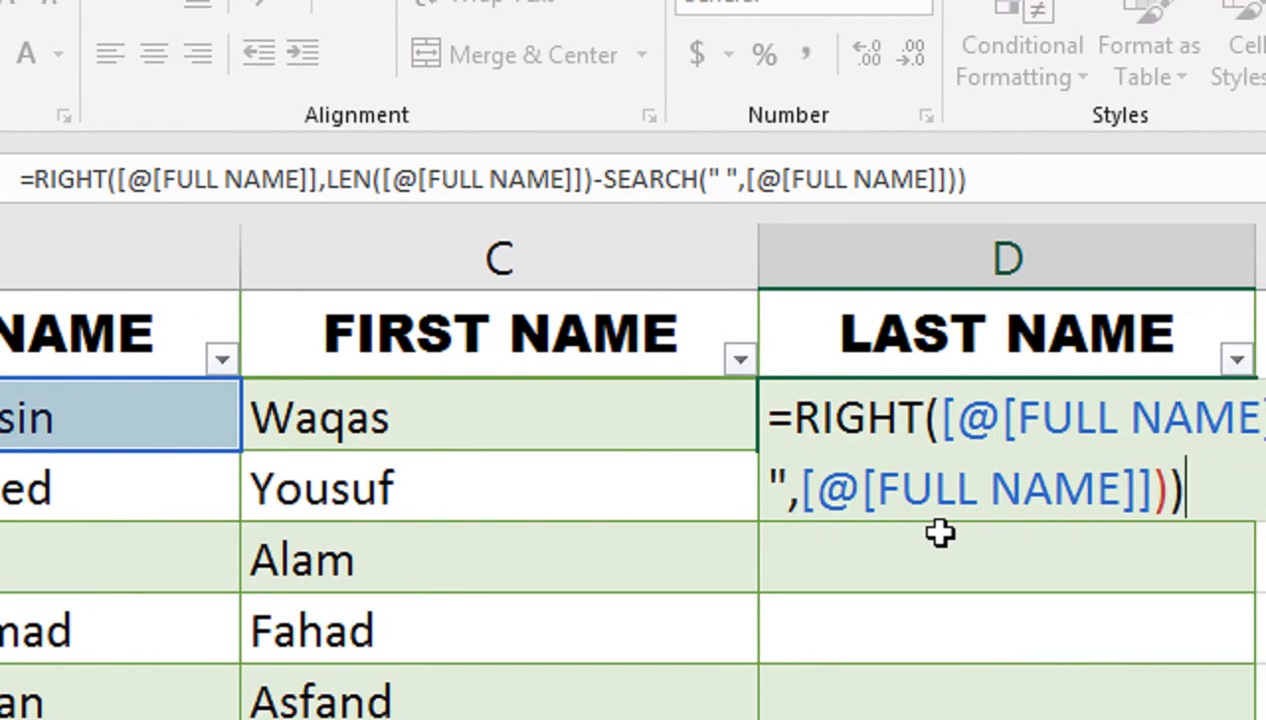
pyautogui.press('Return')
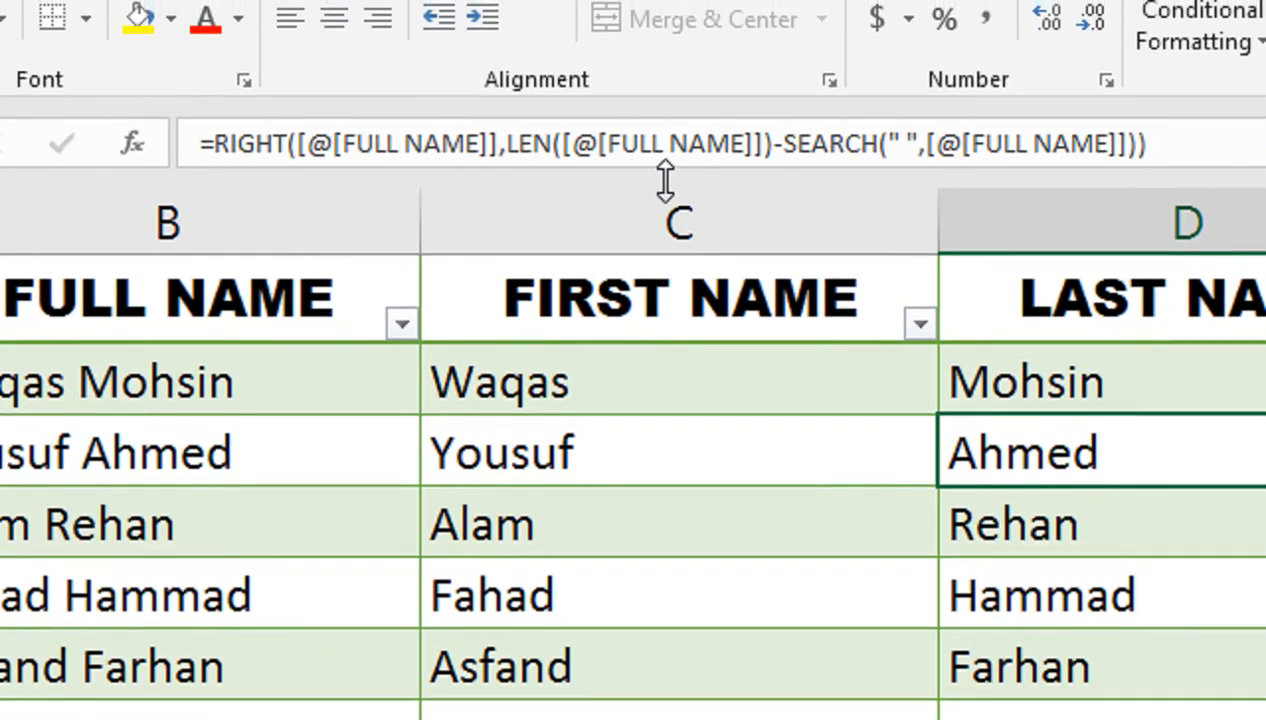
pyautogui.click(672, 198)
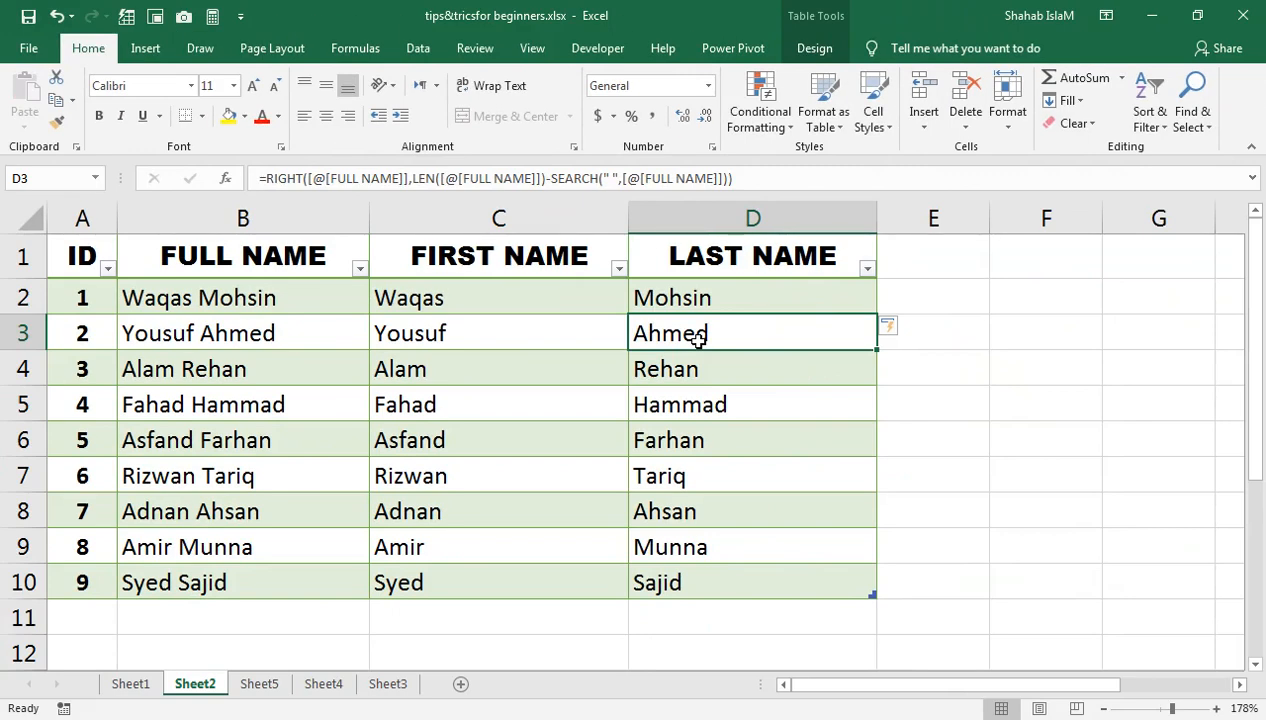
pyautogui.press('Up')
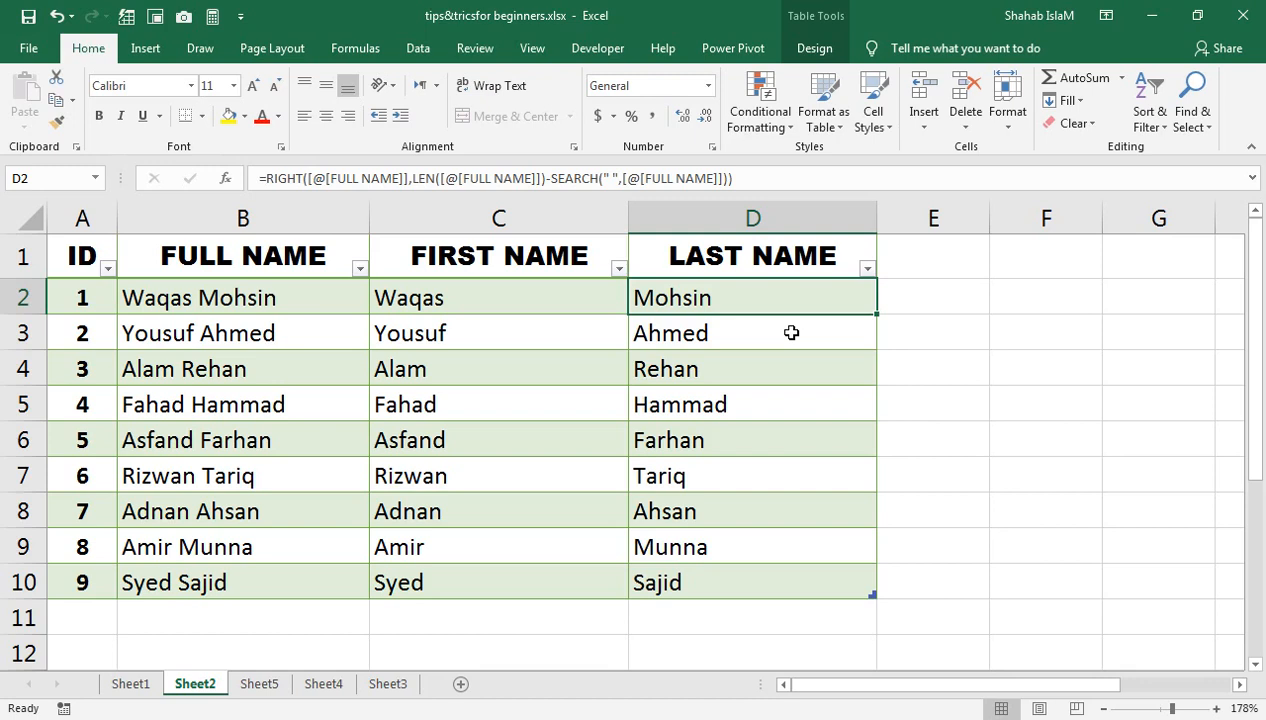
pyautogui.press('Up')
pyautogui.press('Right')
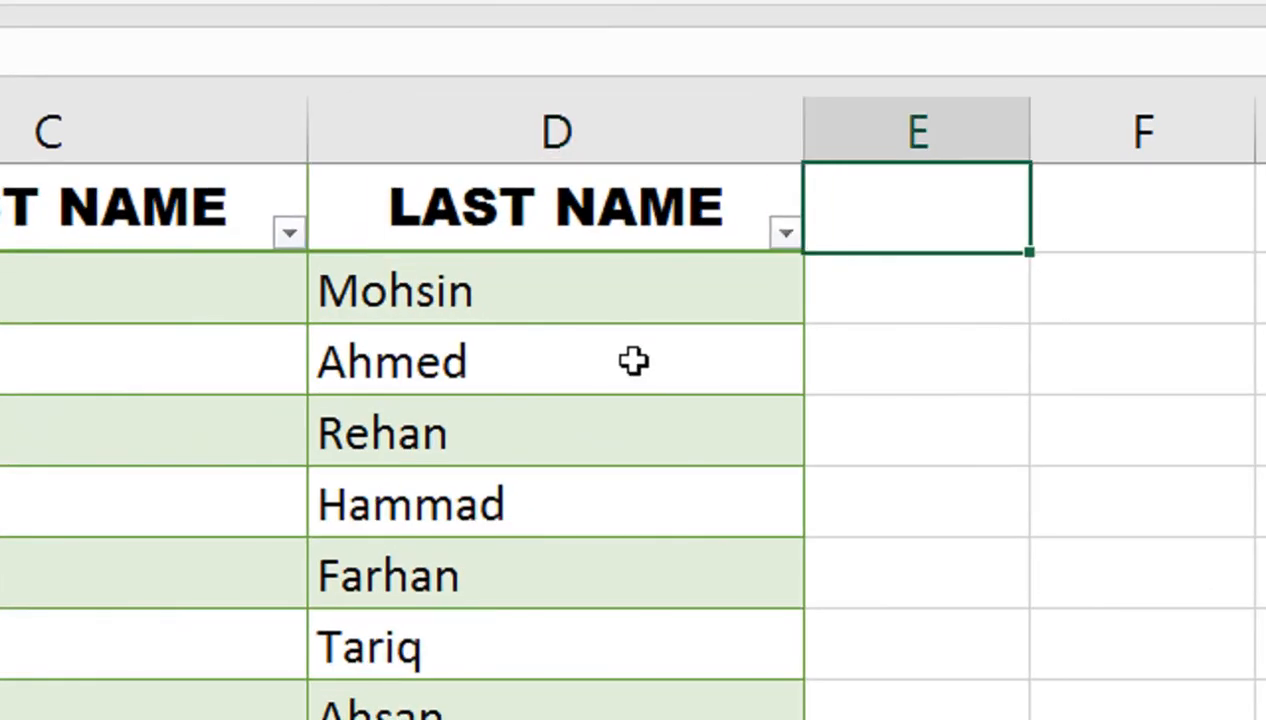
# - In E2 enter =SEARCH(" ",[@[FULL NAME]]) to show each name's space position
pyautogui.press('Down')
pyautogui.write('=SE')
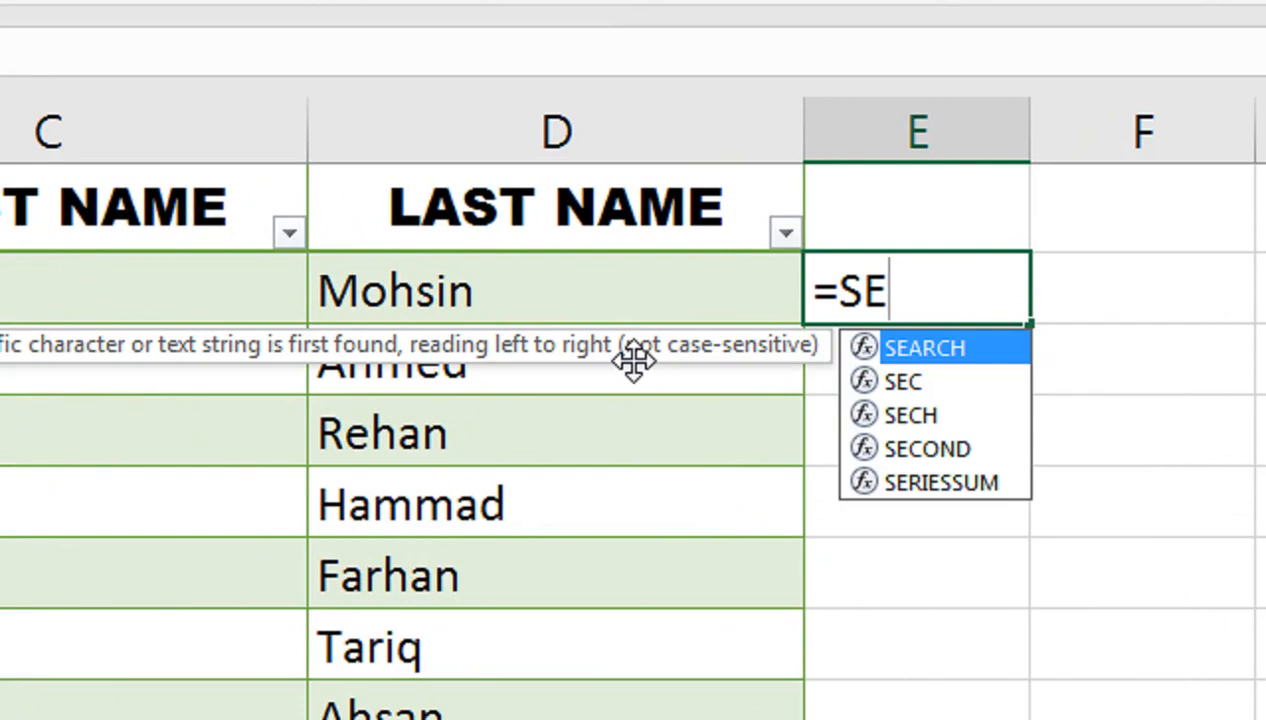
pyautogui.press('Tab')
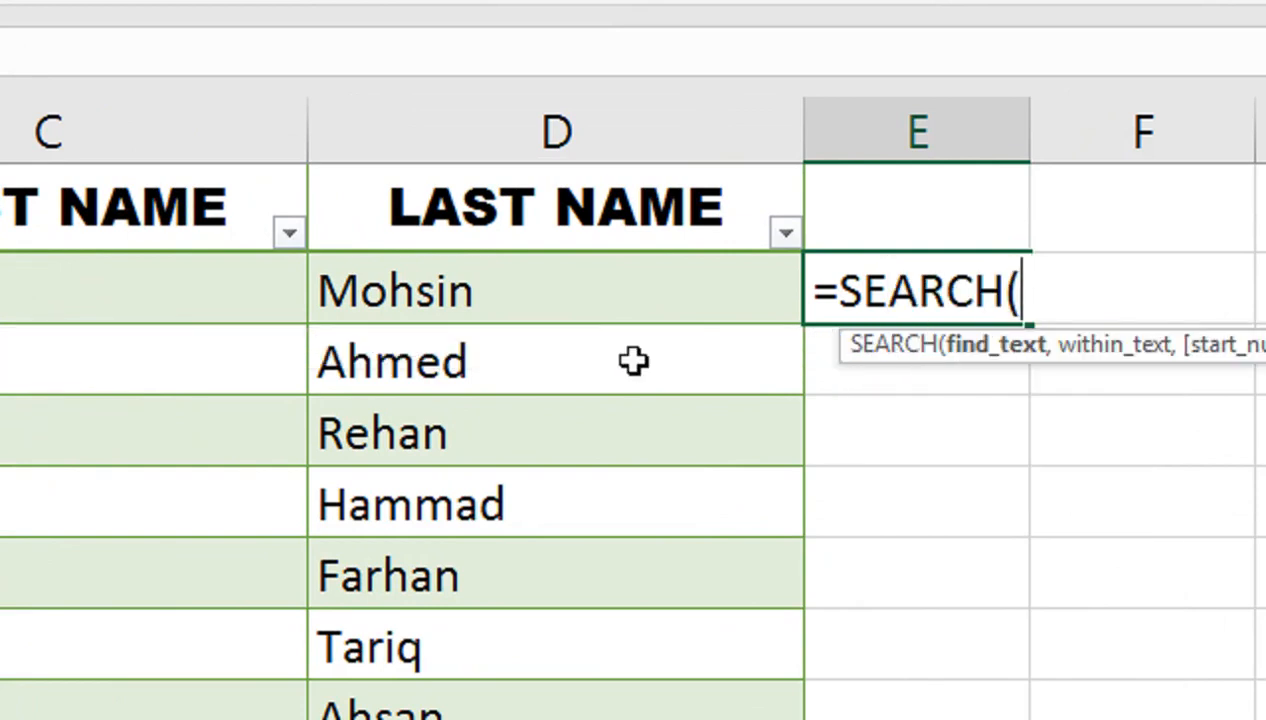
pyautogui.write('",')
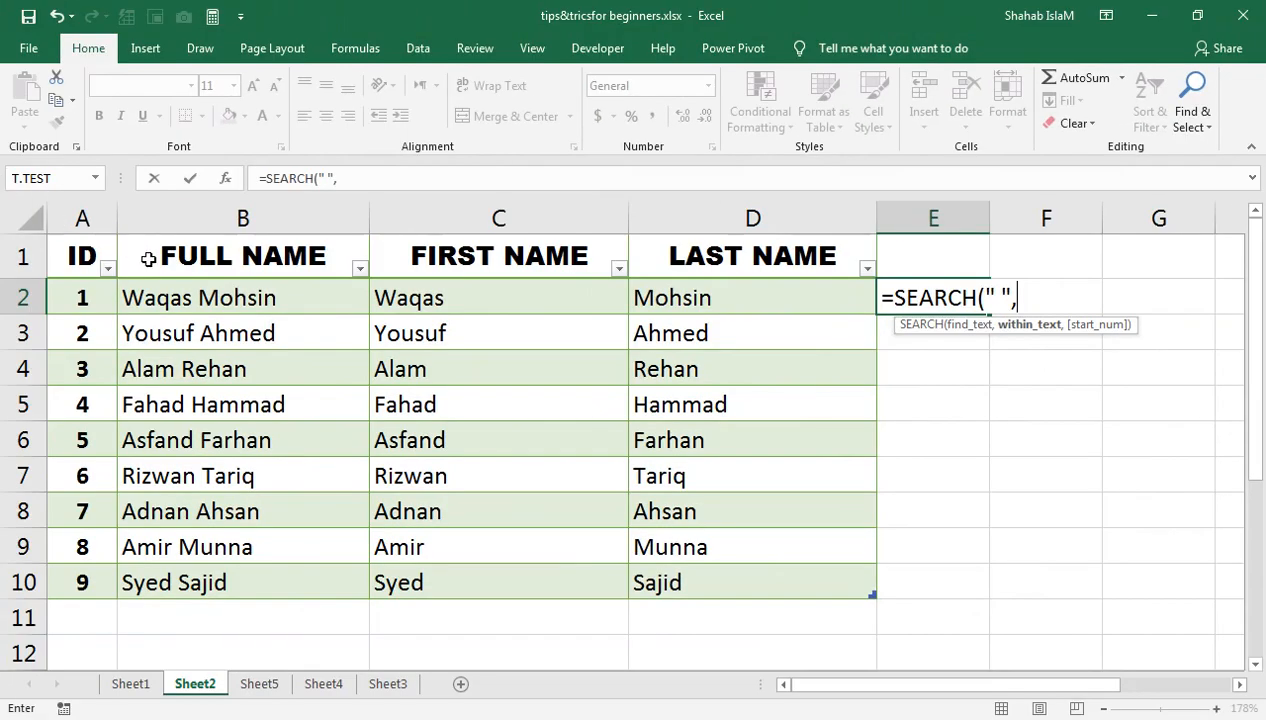
pyautogui.click(165, 297)
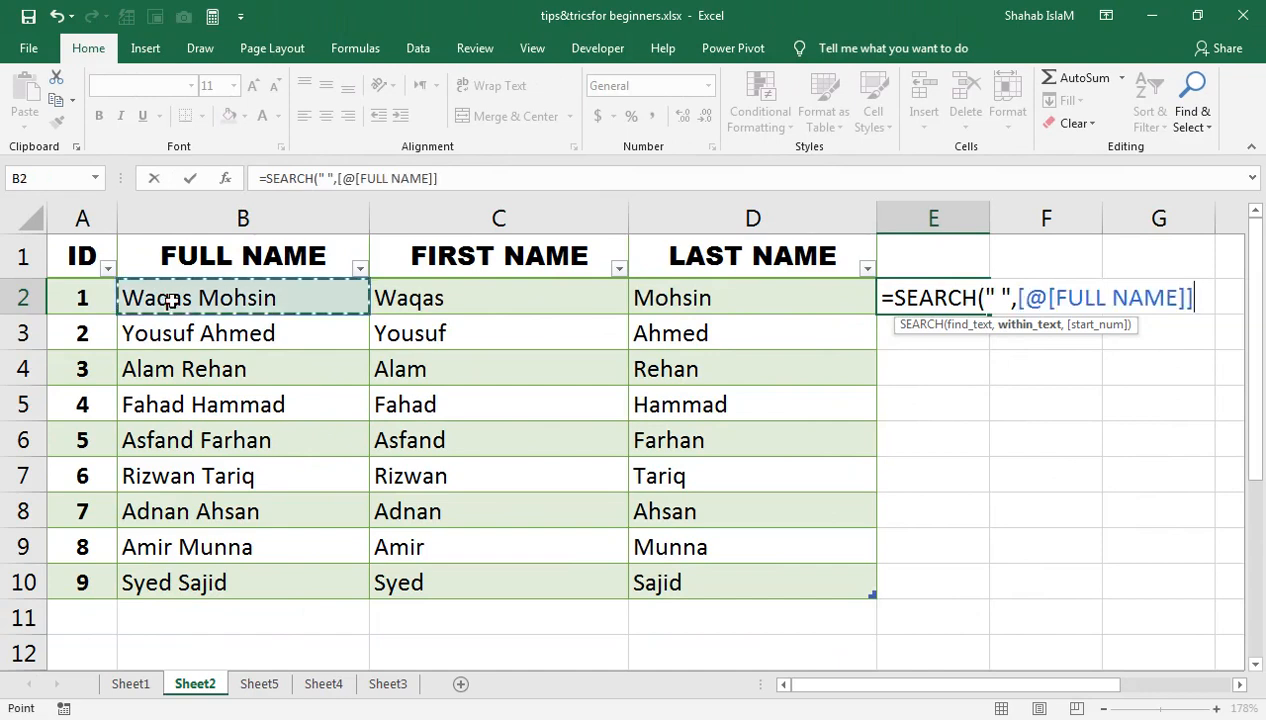
pyautogui.press('Return')
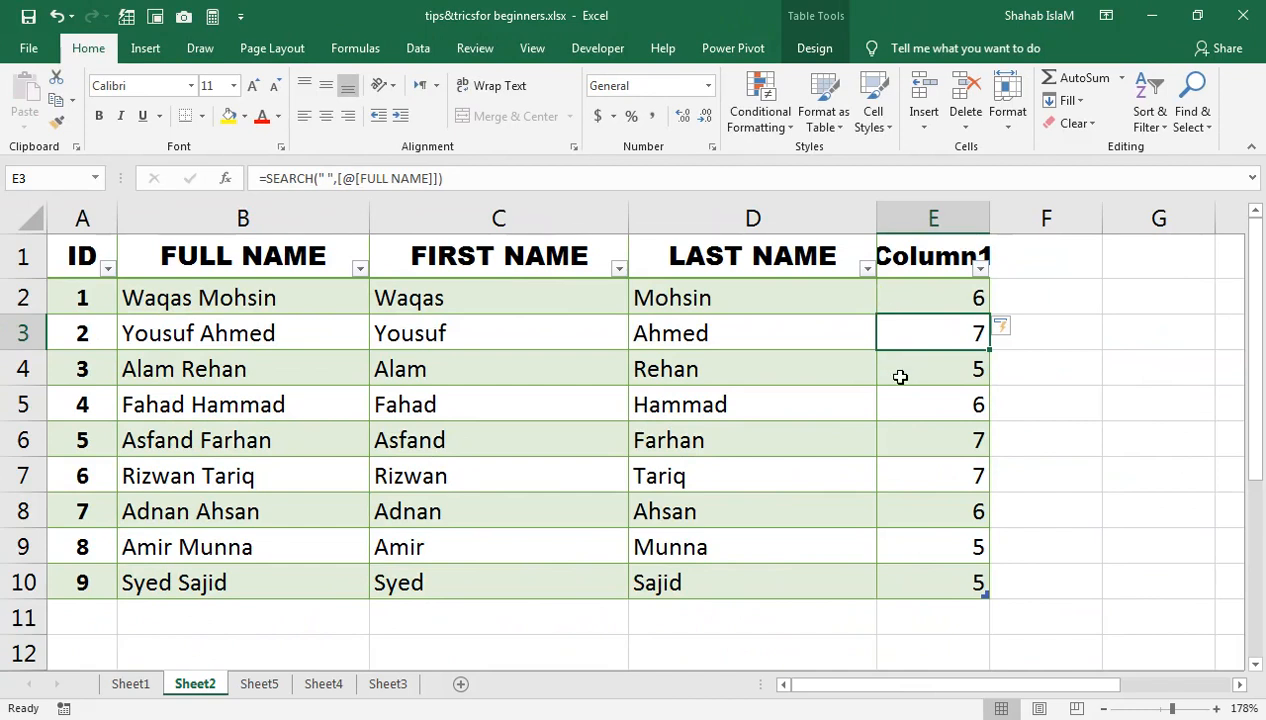
pyautogui.rightClick(1015, 225)
# - Delete helper column E from the table and check the first-name formula in C2
pyautogui.click(968, 388)
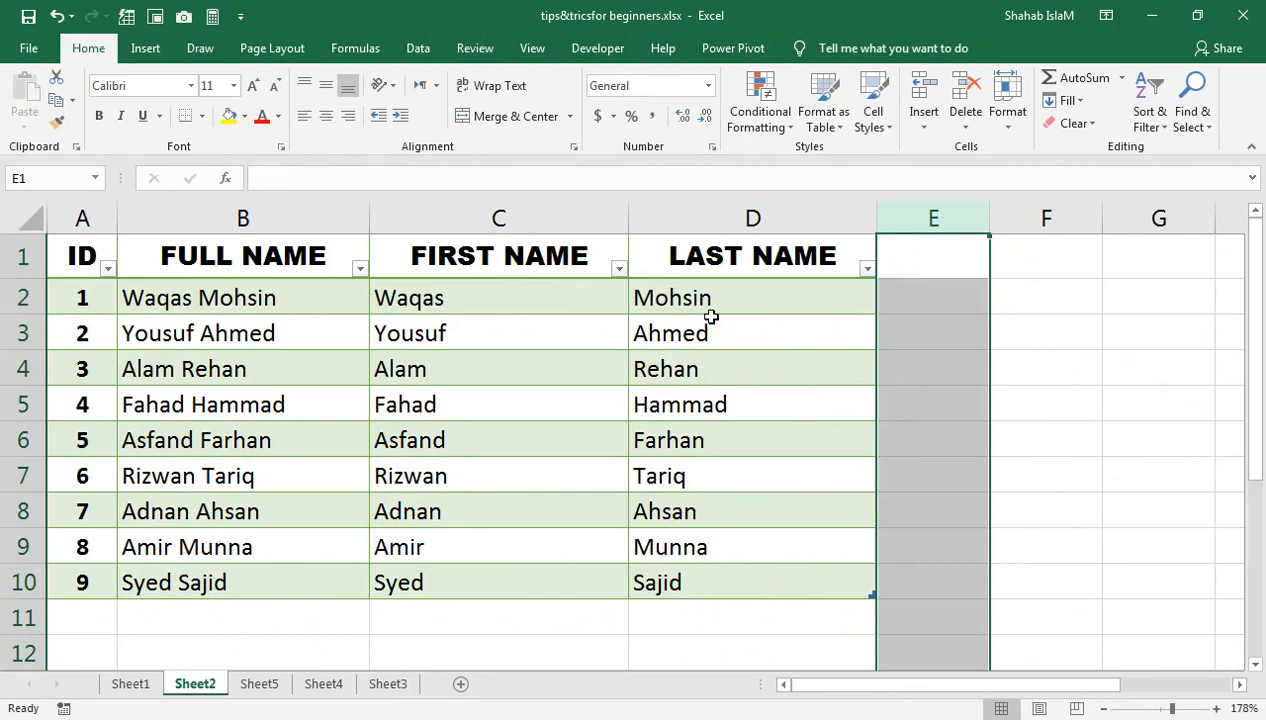
pyautogui.click(578, 299)
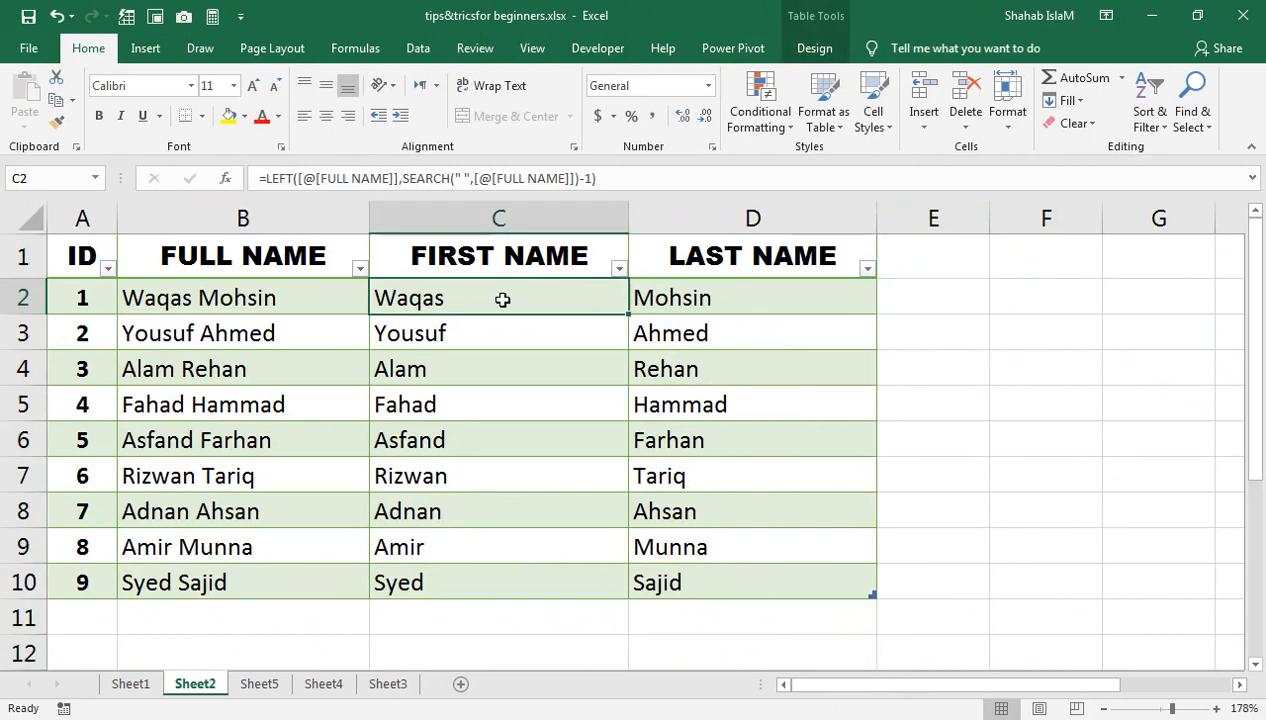
pyautogui.click(928, 300)
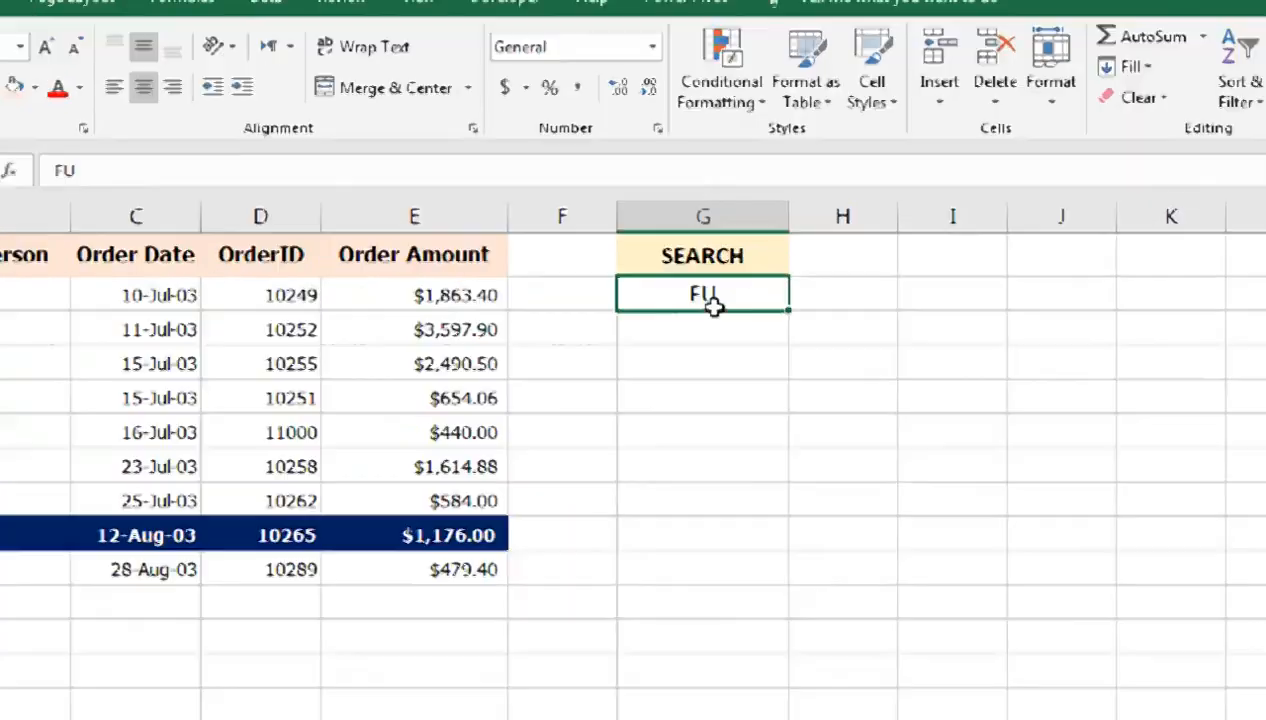
# - Enter KI, then SU, as the G2 search term and select the data rows A2:E10
pyautogui.write('KI')
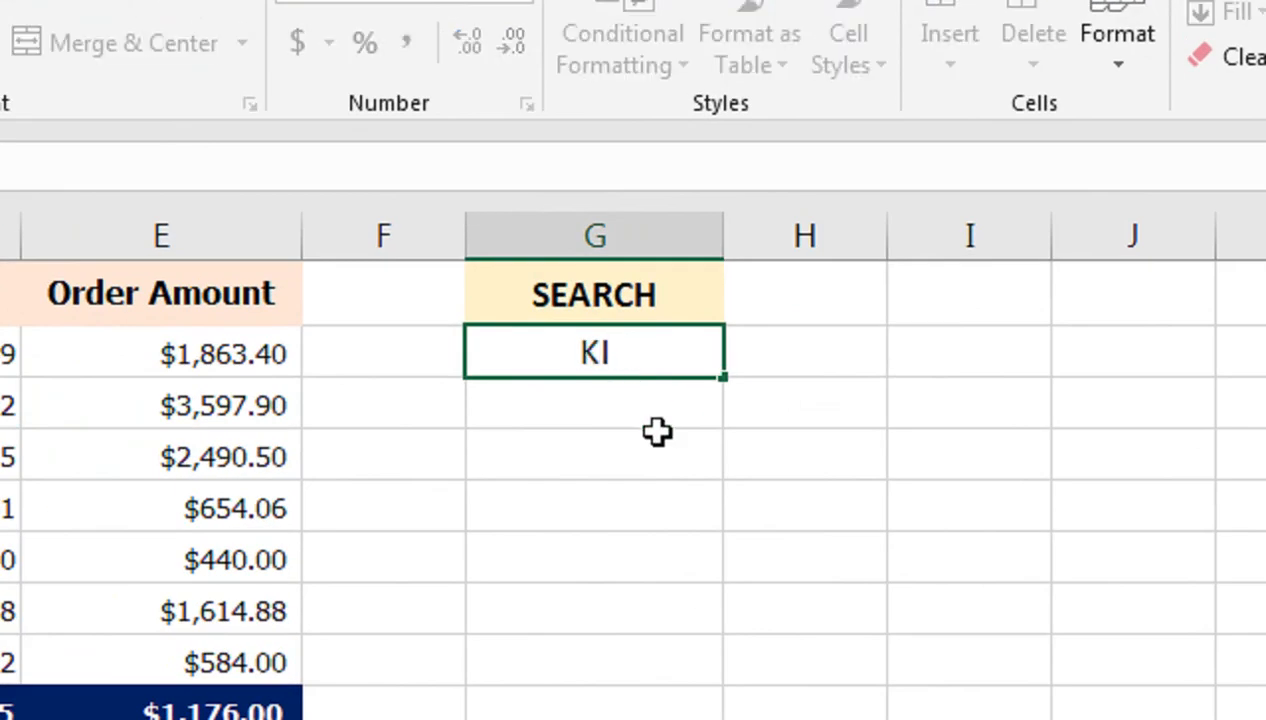
pyautogui.press('Return')
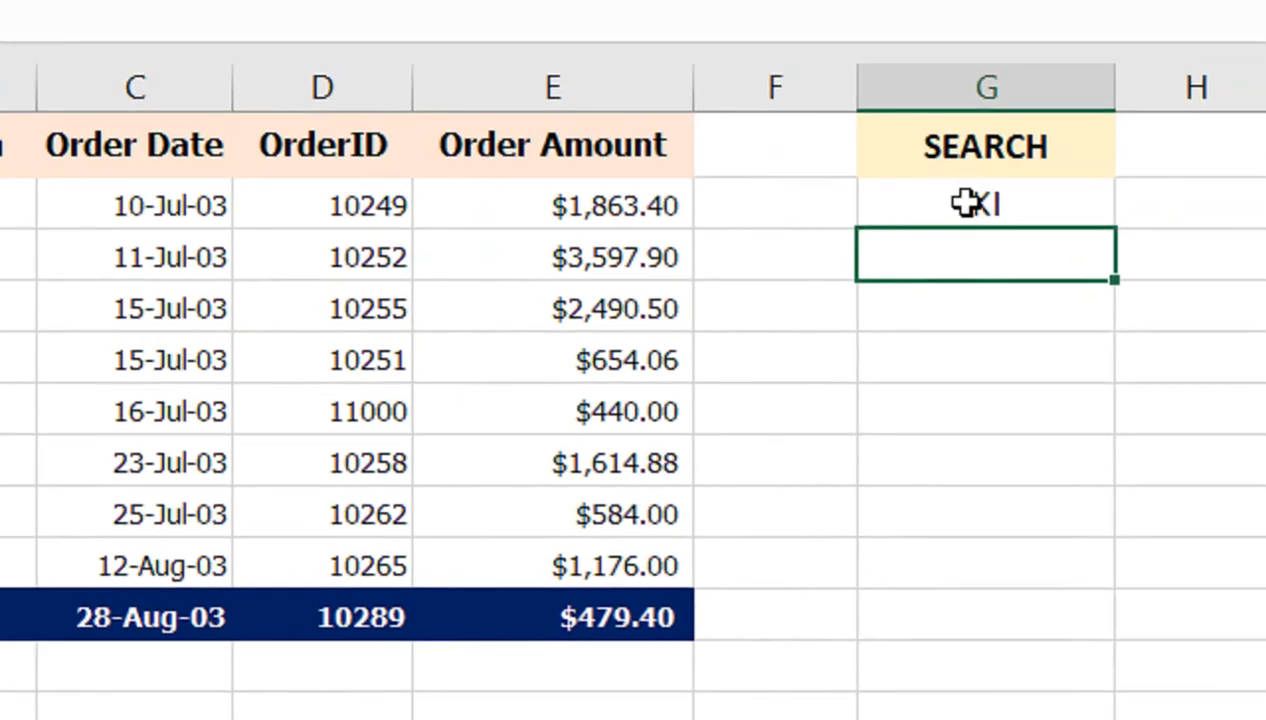
pyautogui.click(965, 203)
pyautogui.write('SU')
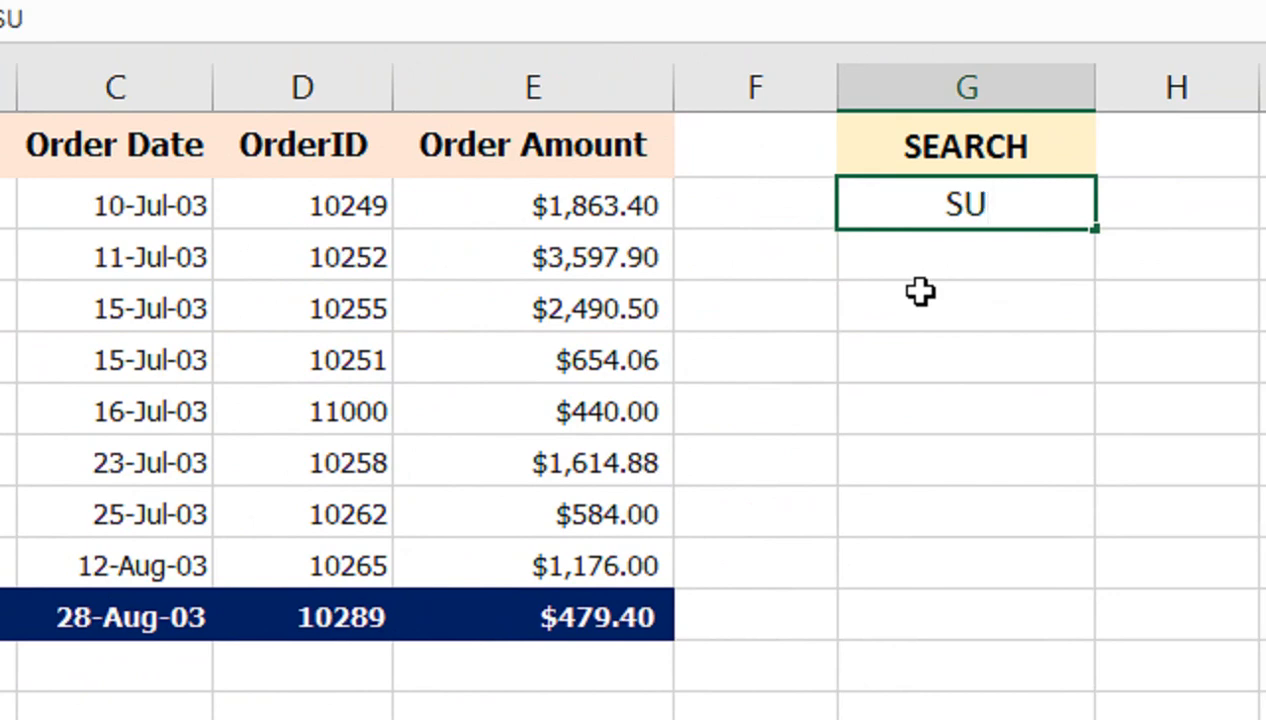
pyautogui.press('Return')
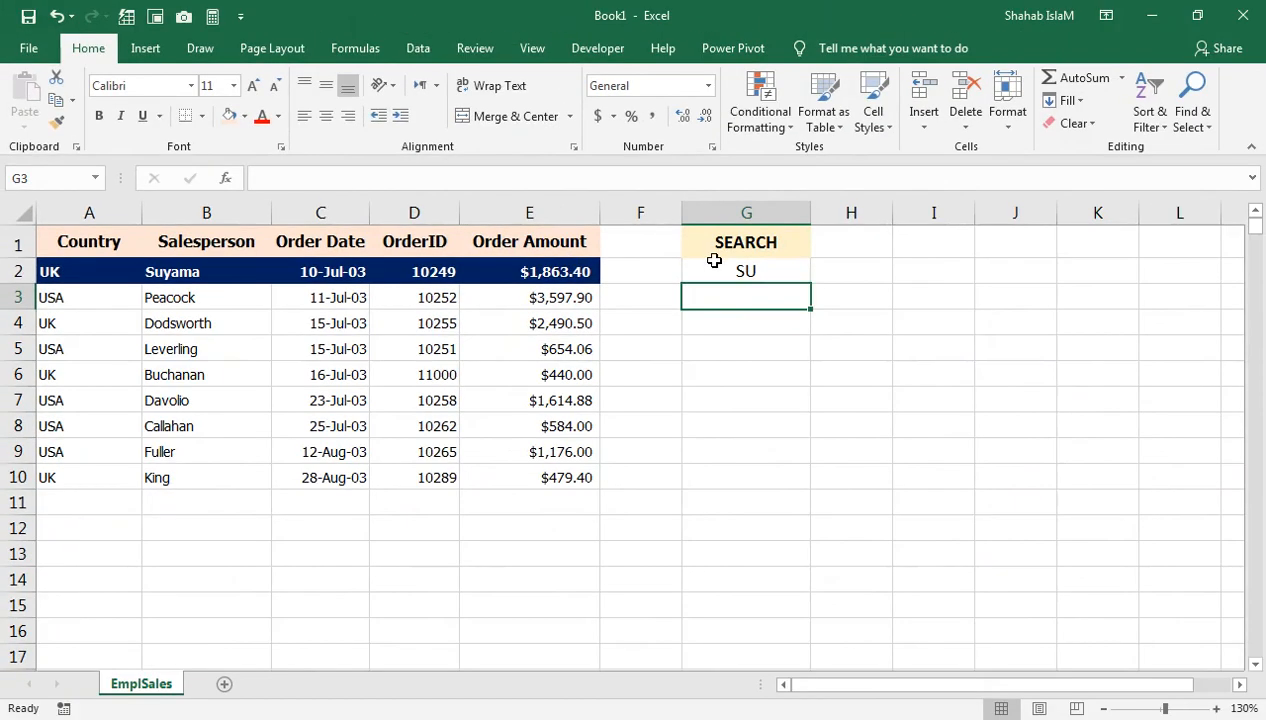
pyautogui.click(718, 265)
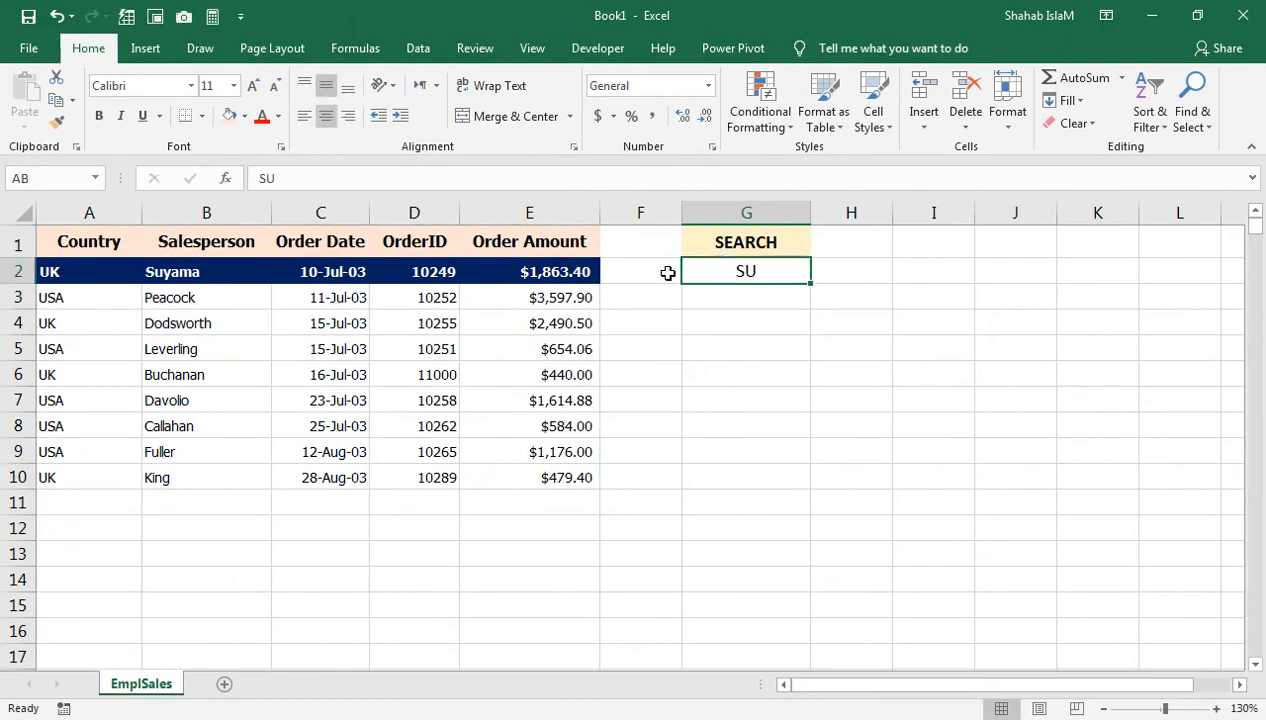
pyautogui.moveTo(509, 271); pyautogui.dragTo(90, 477)
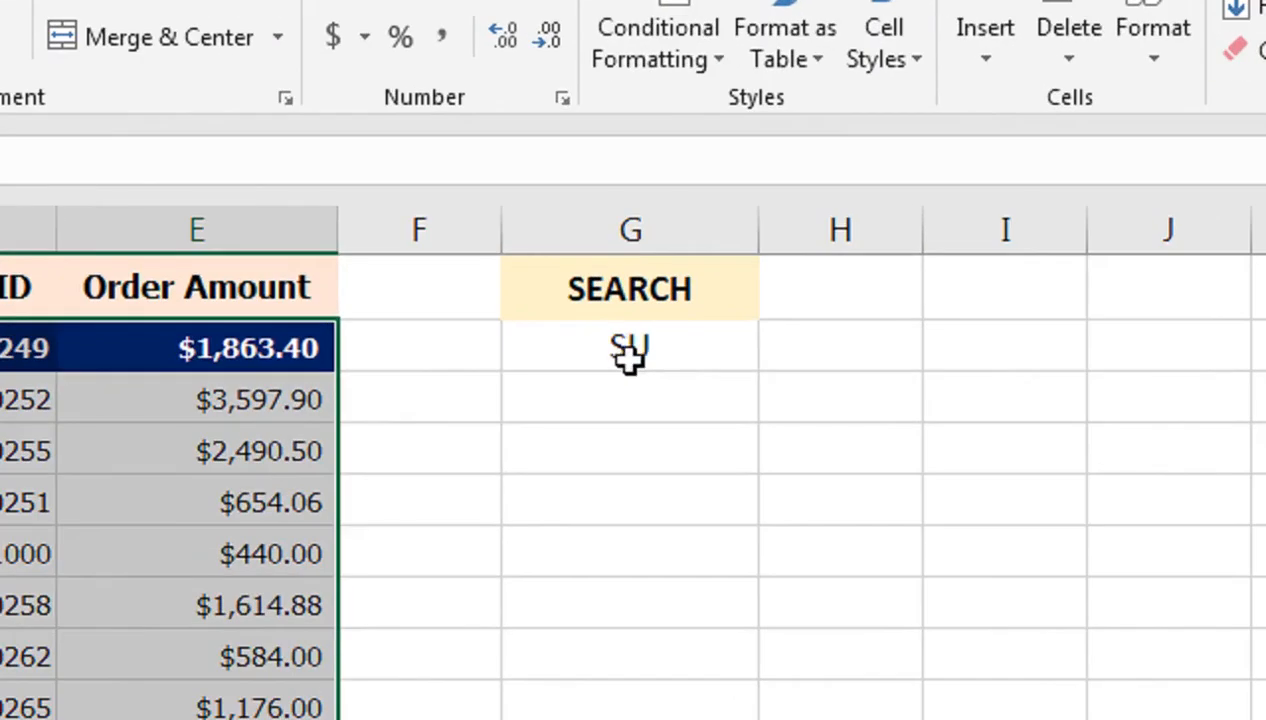
pyautogui.click(740, 271)
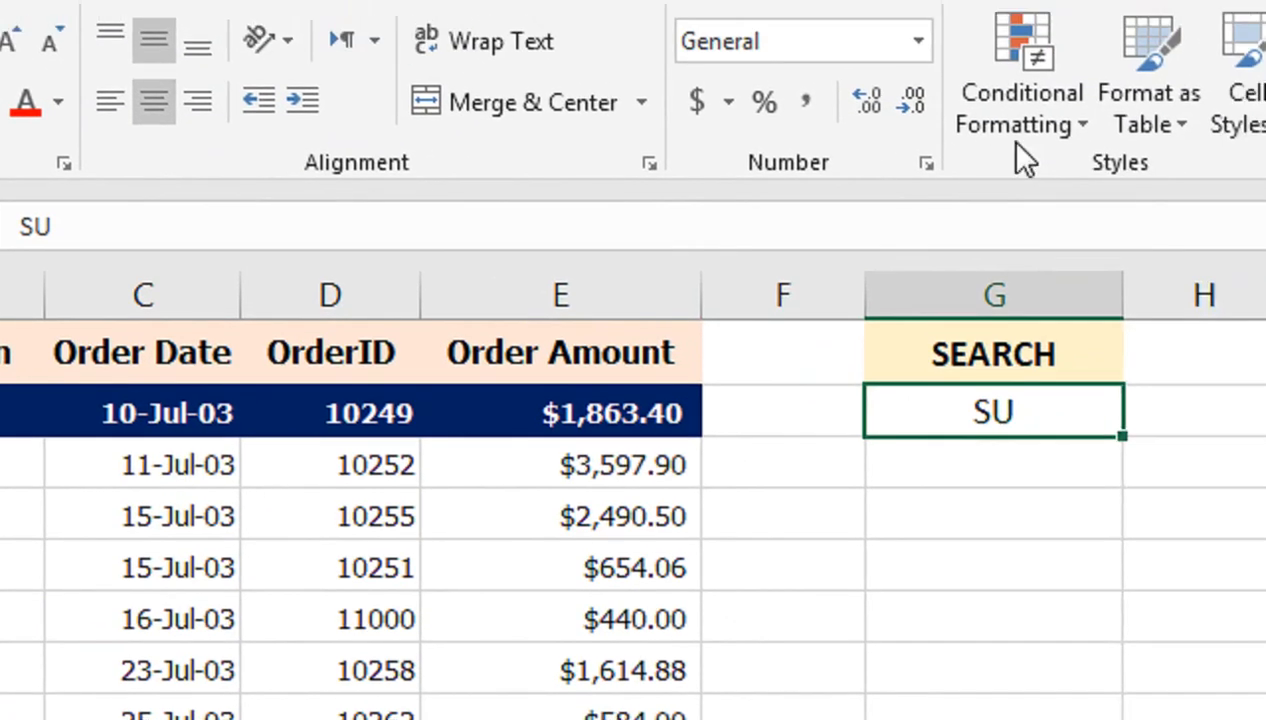
# - Start a new formula-based conditional formatting rule, then cancel it
pyautogui.click(1185, 62)
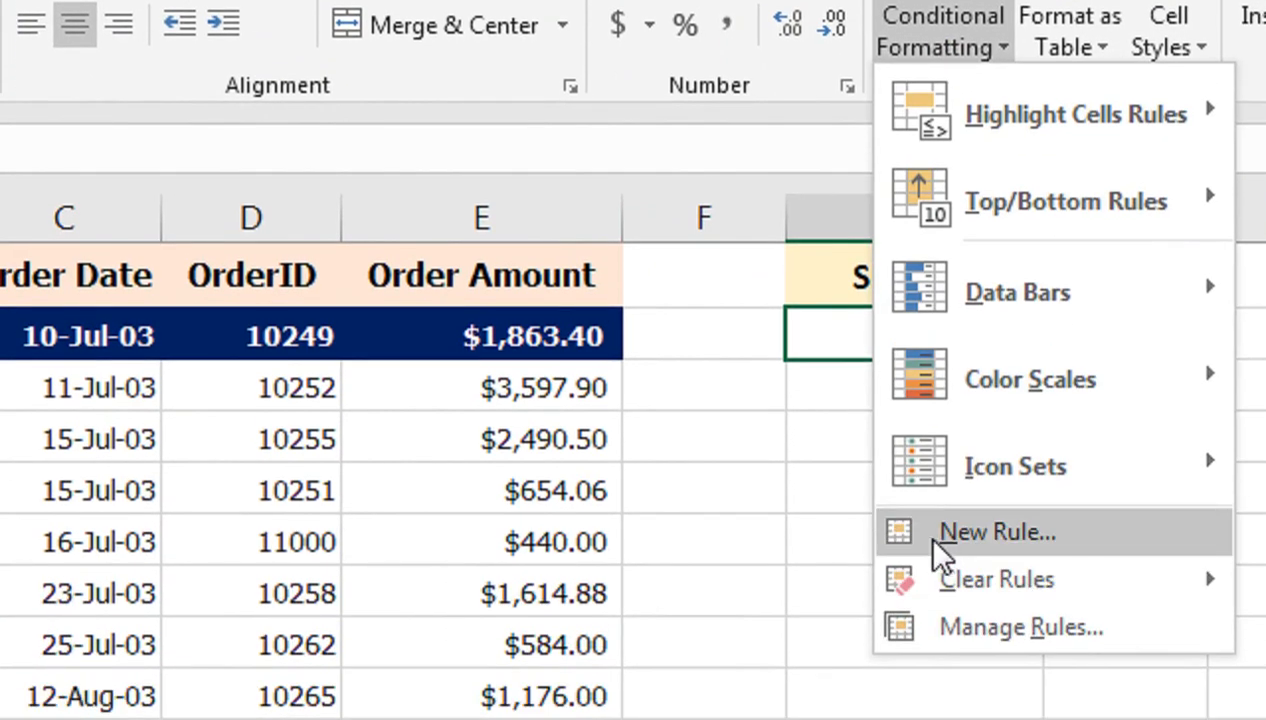
pyautogui.click(934, 531)
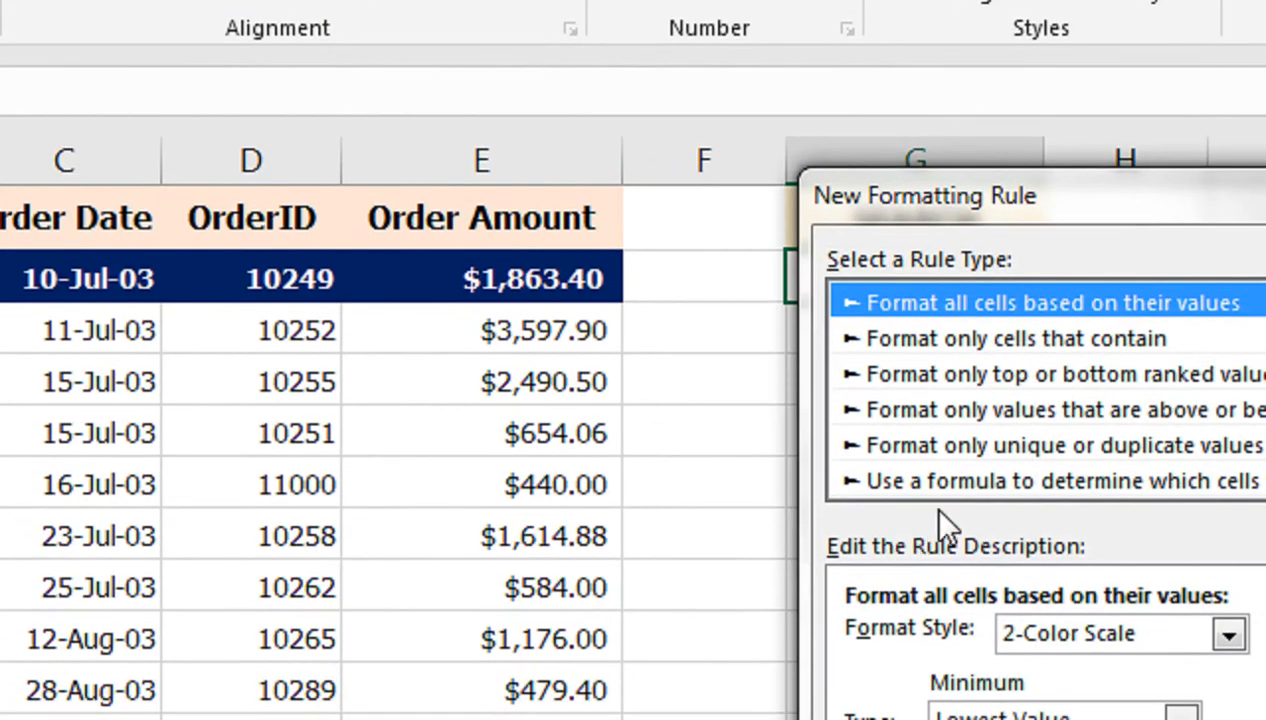
pyautogui.click(950, 484)
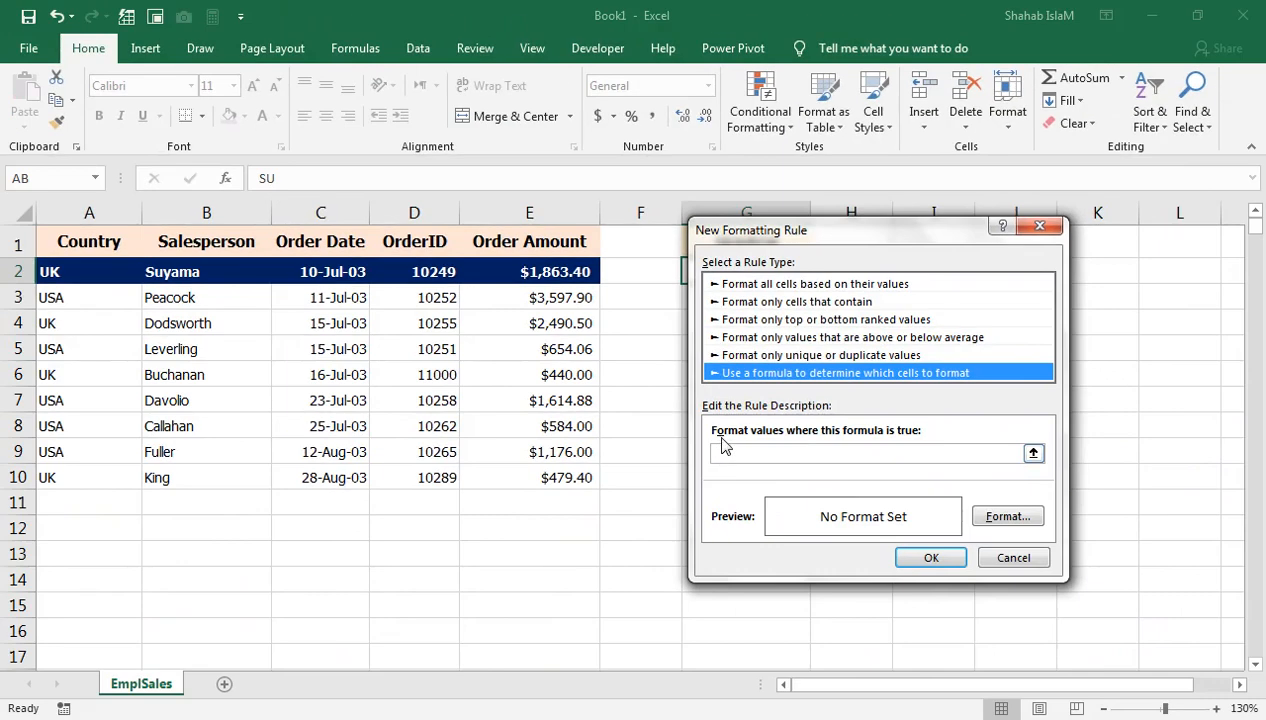
pyautogui.click(1010, 560)
# - In the Rules Manager, list This Worksheet's rules and delete the existing highlight rule
pyautogui.click(760, 100)
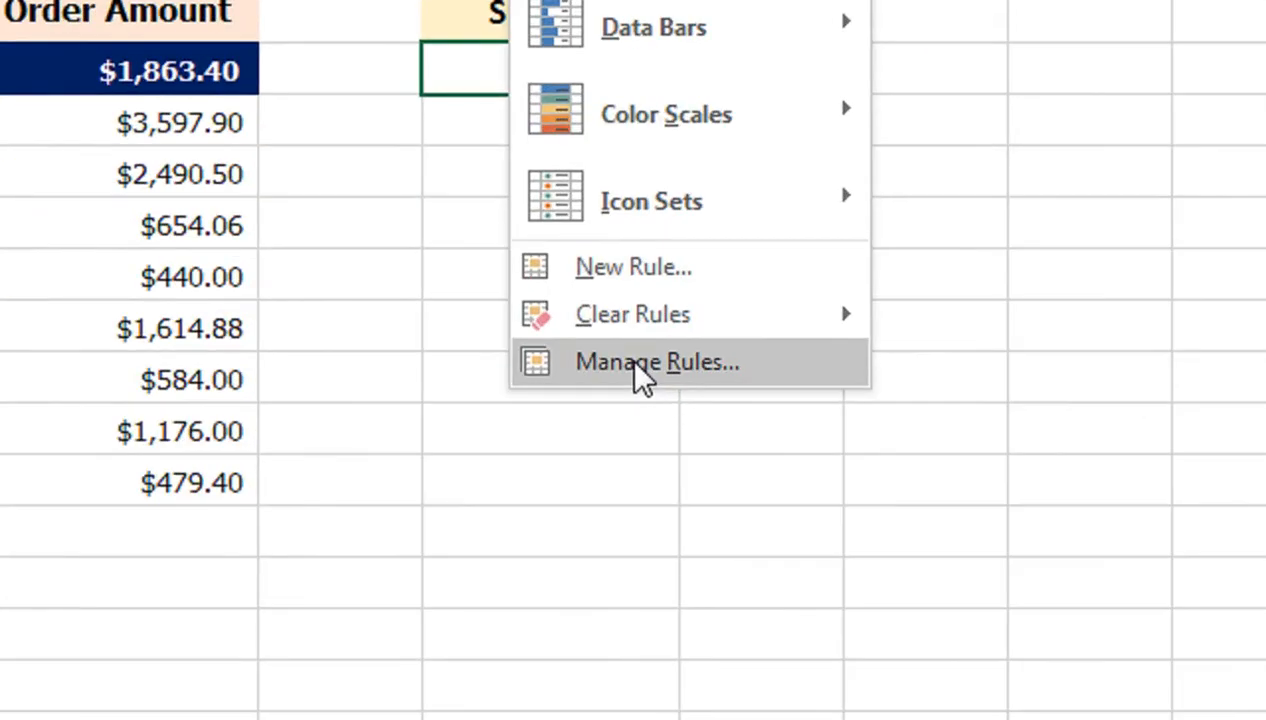
pyautogui.click(636, 364)
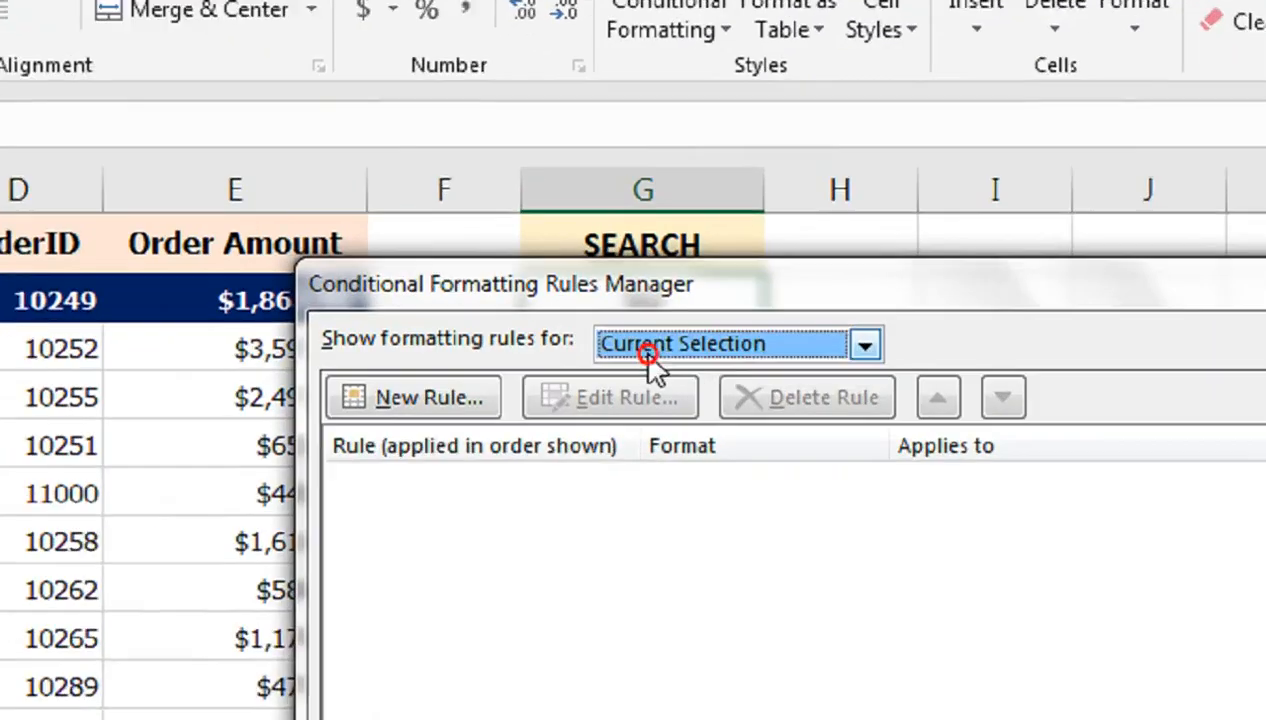
pyautogui.click(648, 355)
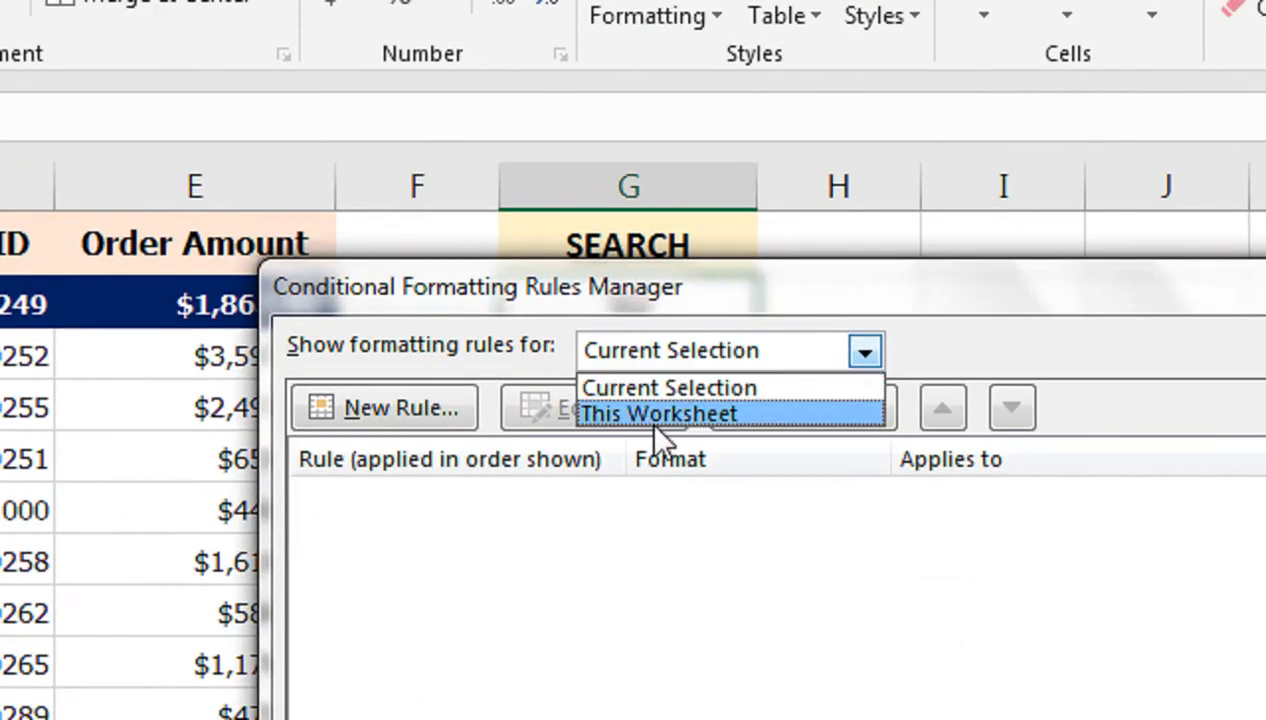
pyautogui.click(650, 412)
pyautogui.click(533, 501)
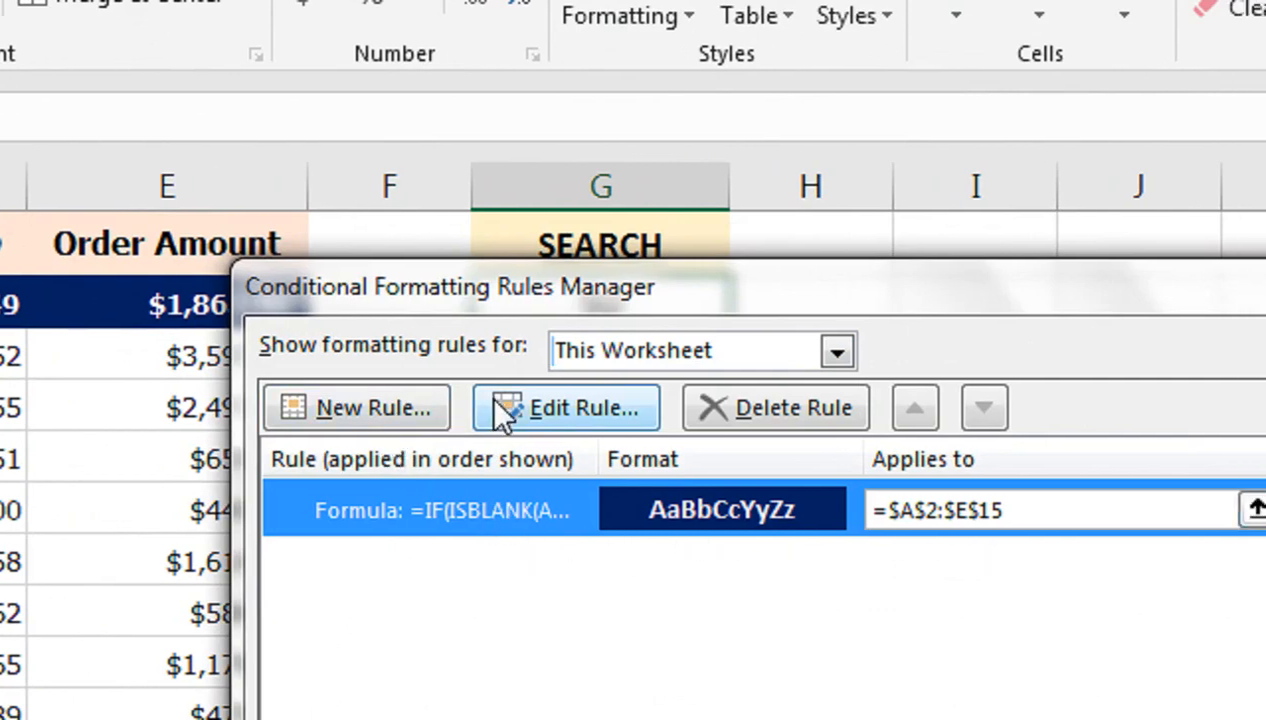
pyautogui.click(546, 405)
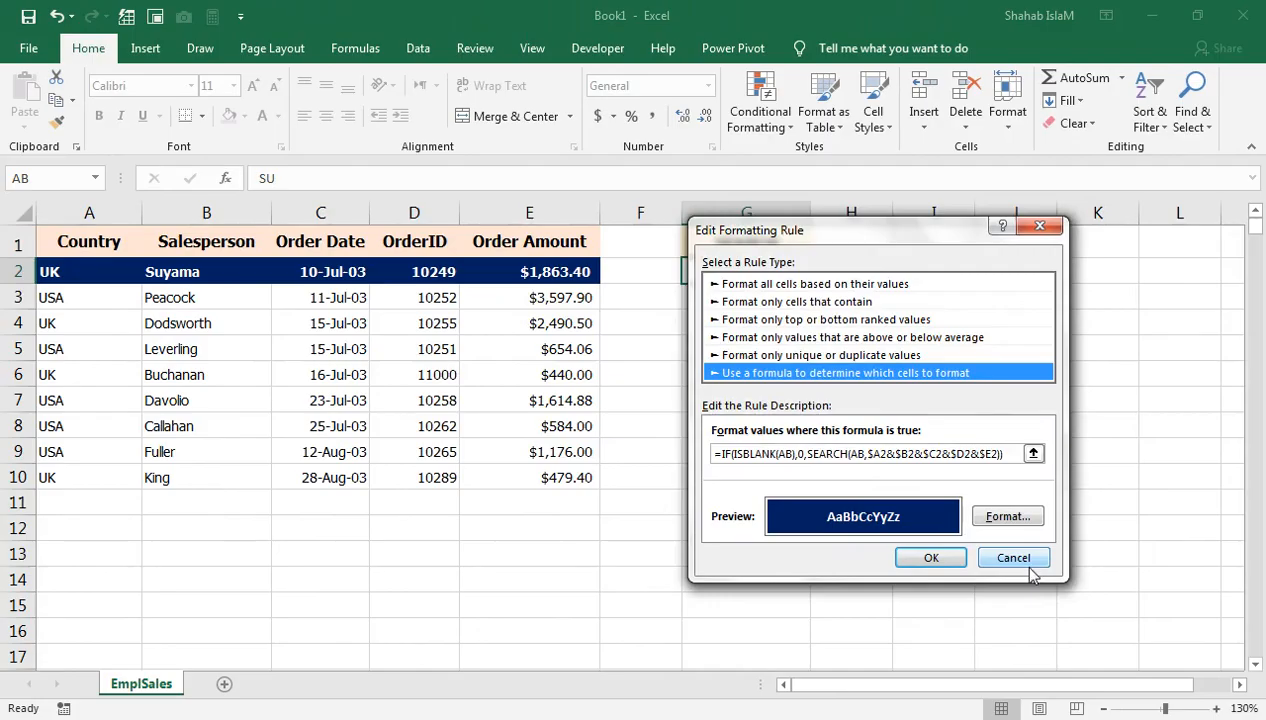
pyautogui.click(948, 533)
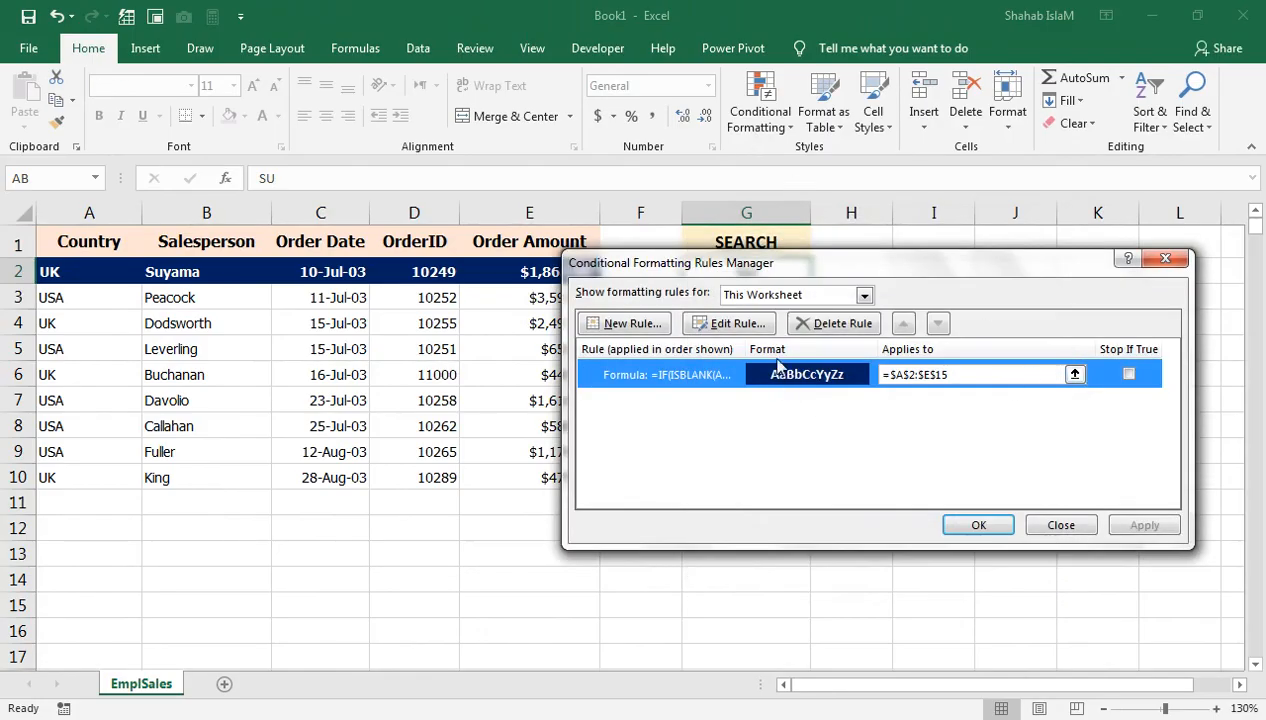
pyautogui.click(817, 335)
pyautogui.click(1142, 525)
pyautogui.click(971, 520)
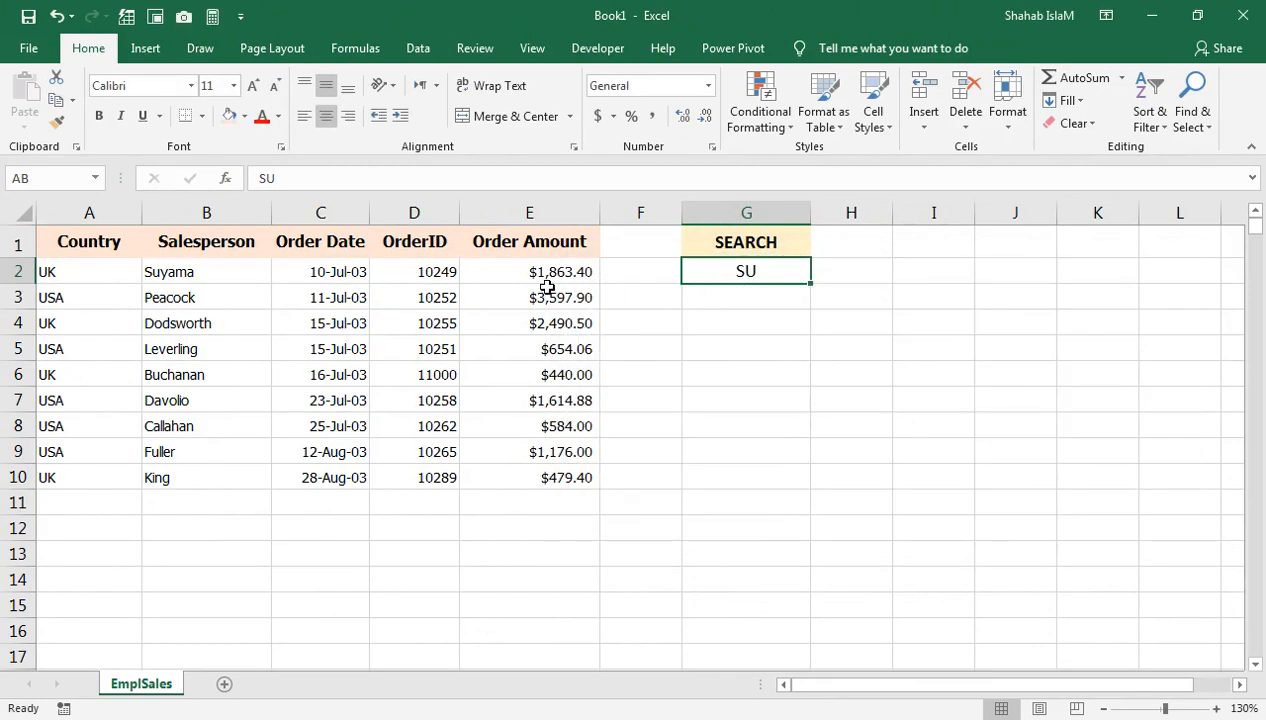
# - Create a new 'Use a formula' rule and begin it with =IF(ISBLANK(AB),0,SEARCH(AB
pyautogui.click(770, 118)
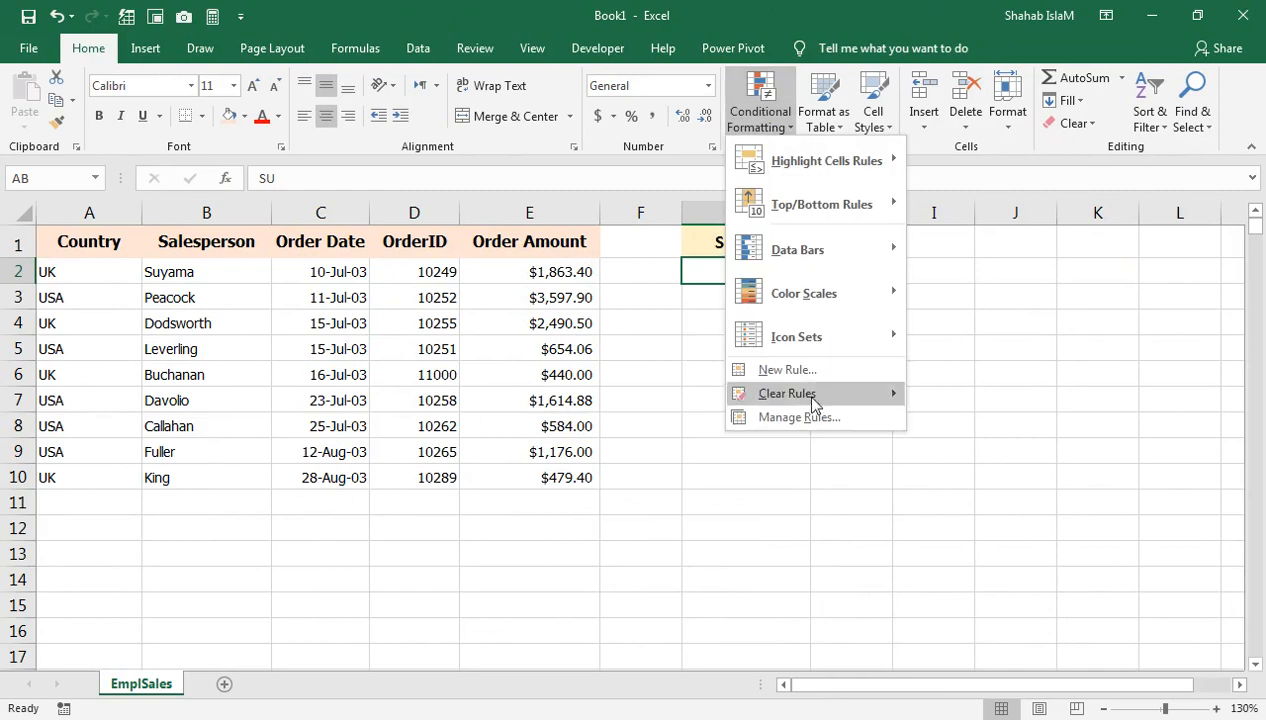
pyautogui.click(790, 369)
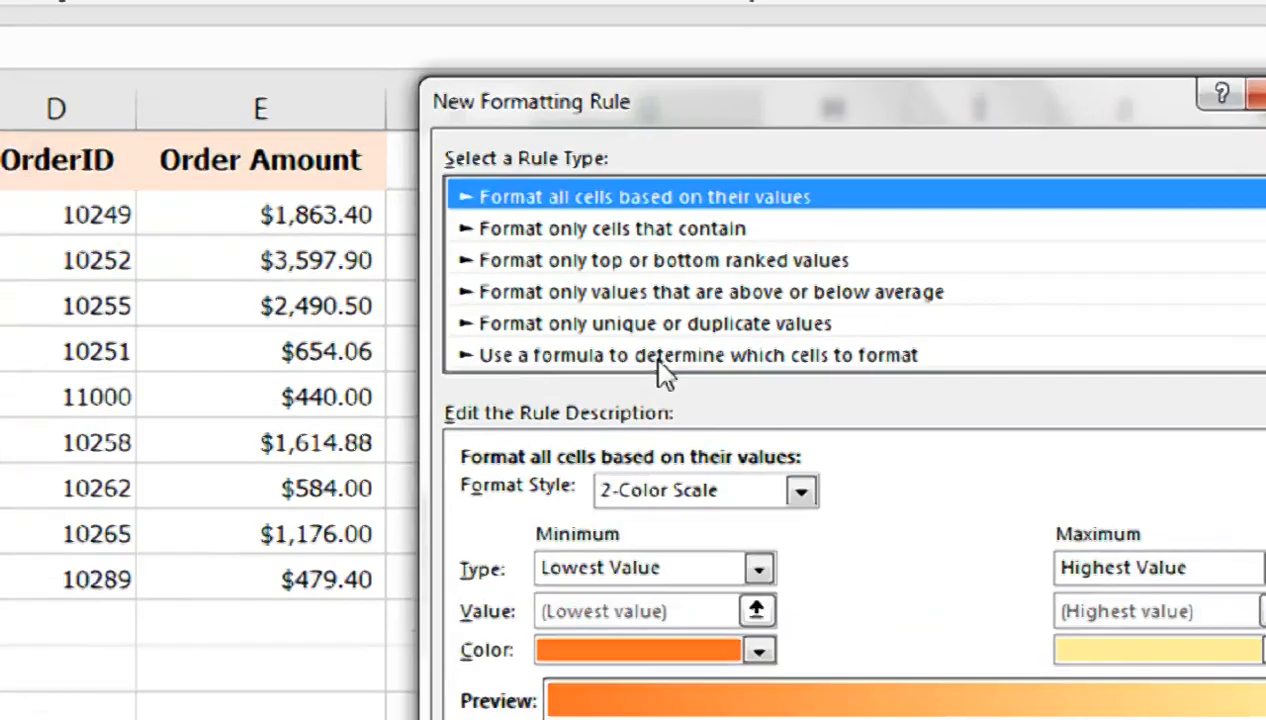
pyautogui.click(660, 359)
pyautogui.click(564, 499)
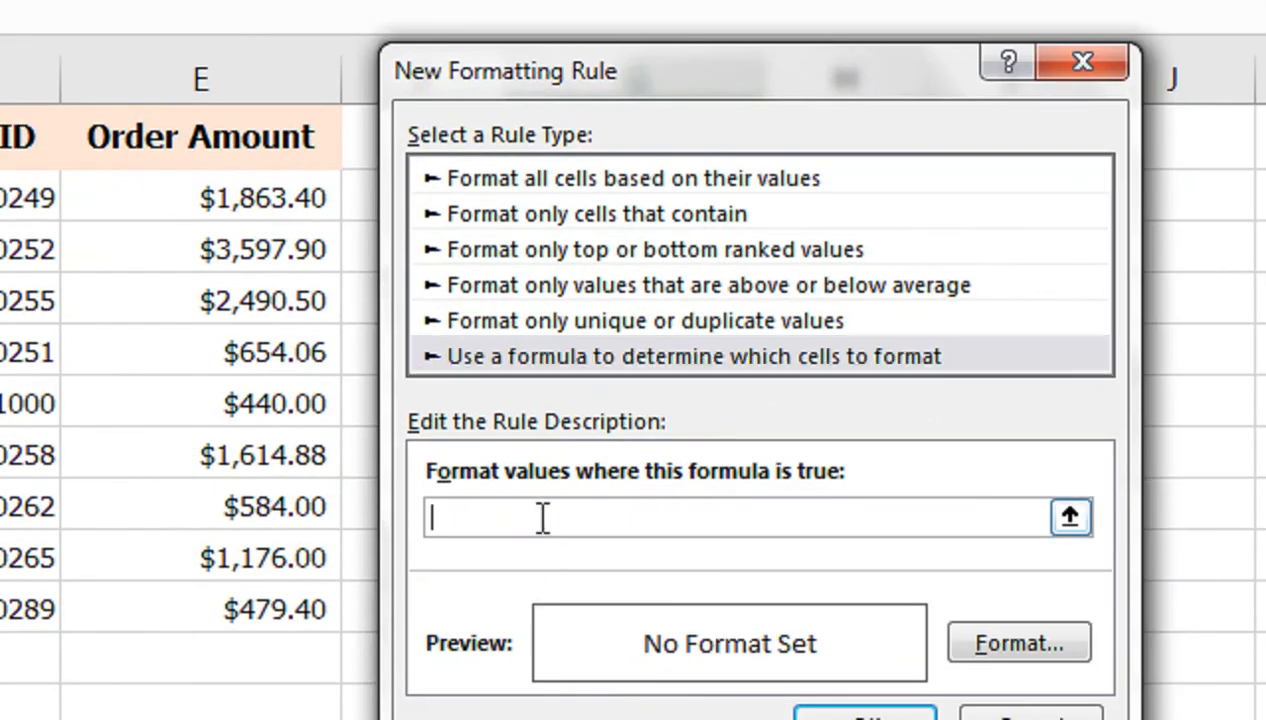
pyautogui.write('=IF(ISBL')
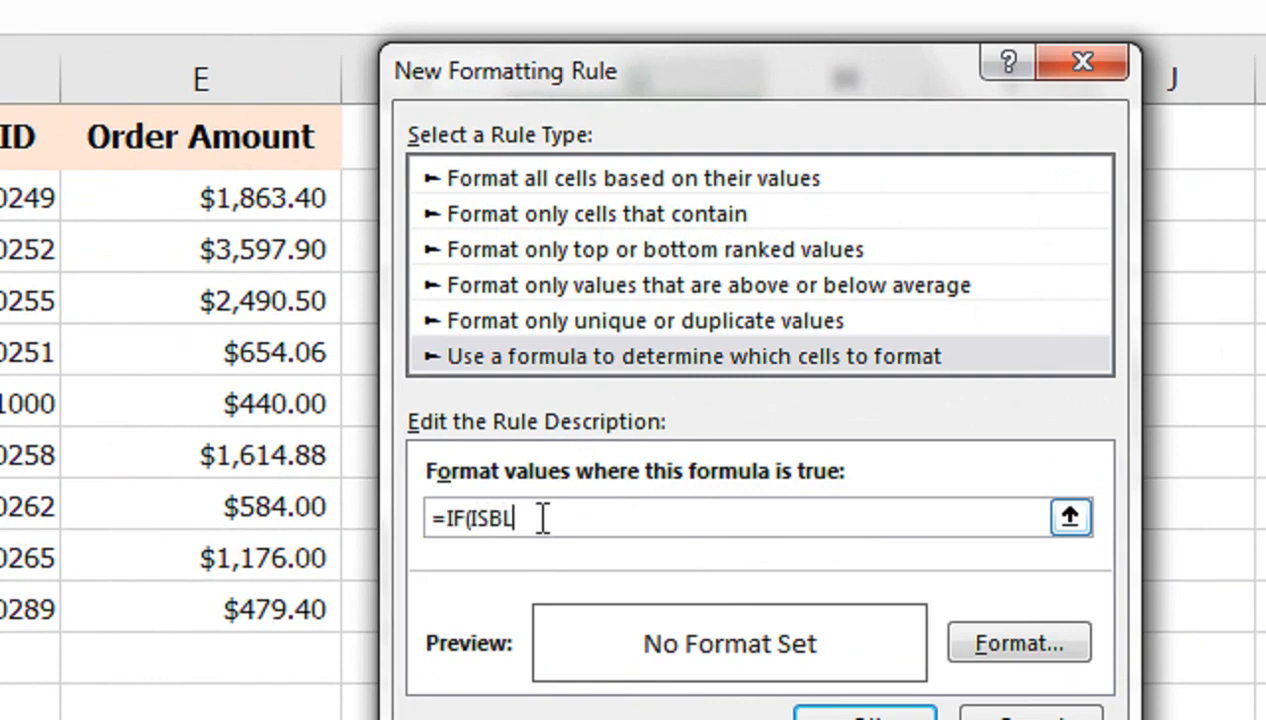
pyautogui.write('ANK(AB),0,')
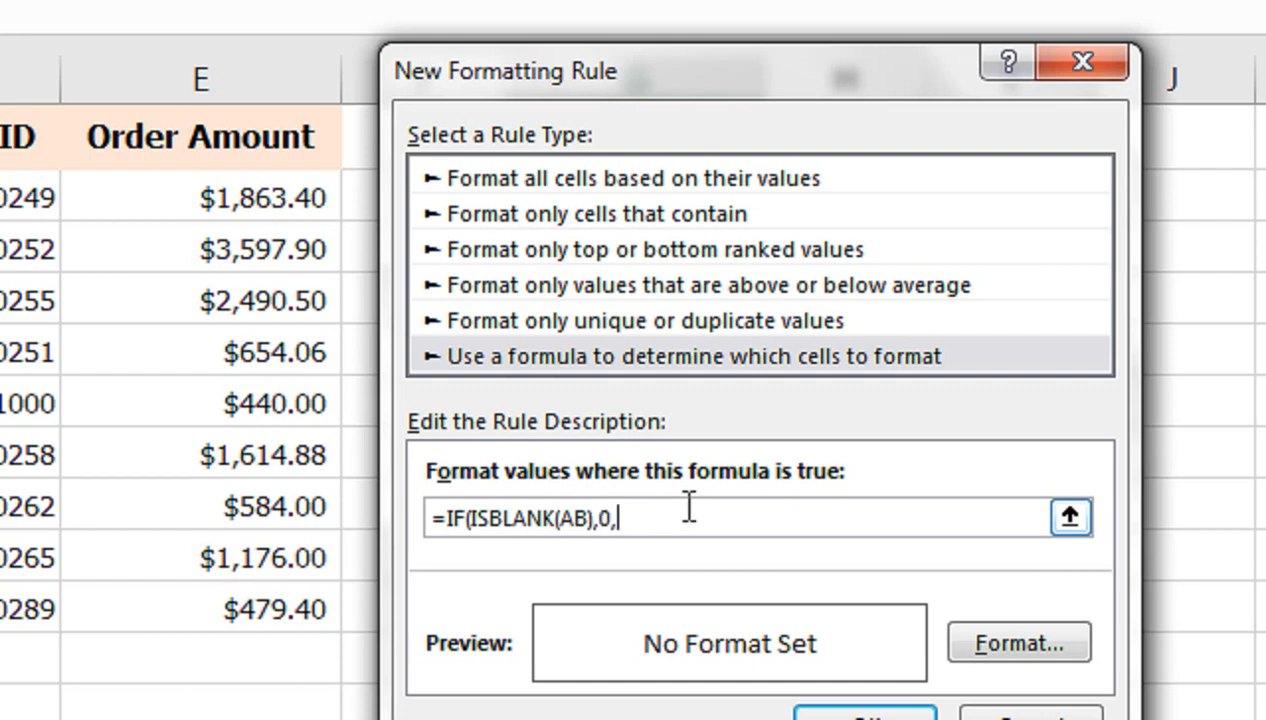
pyautogui.write('EARCH(AB')
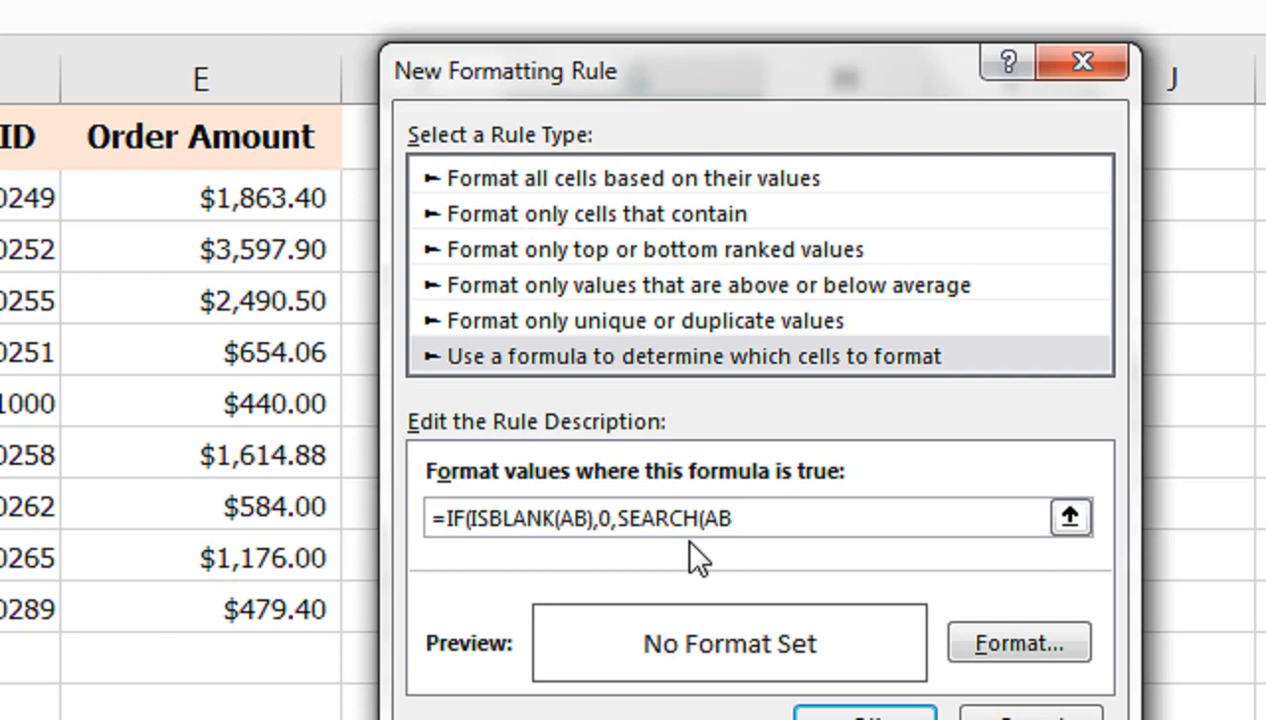
# - Append $A2&$B2&$C2 to the SEARCH argument, keeping rows relative
pyautogui.write(',')
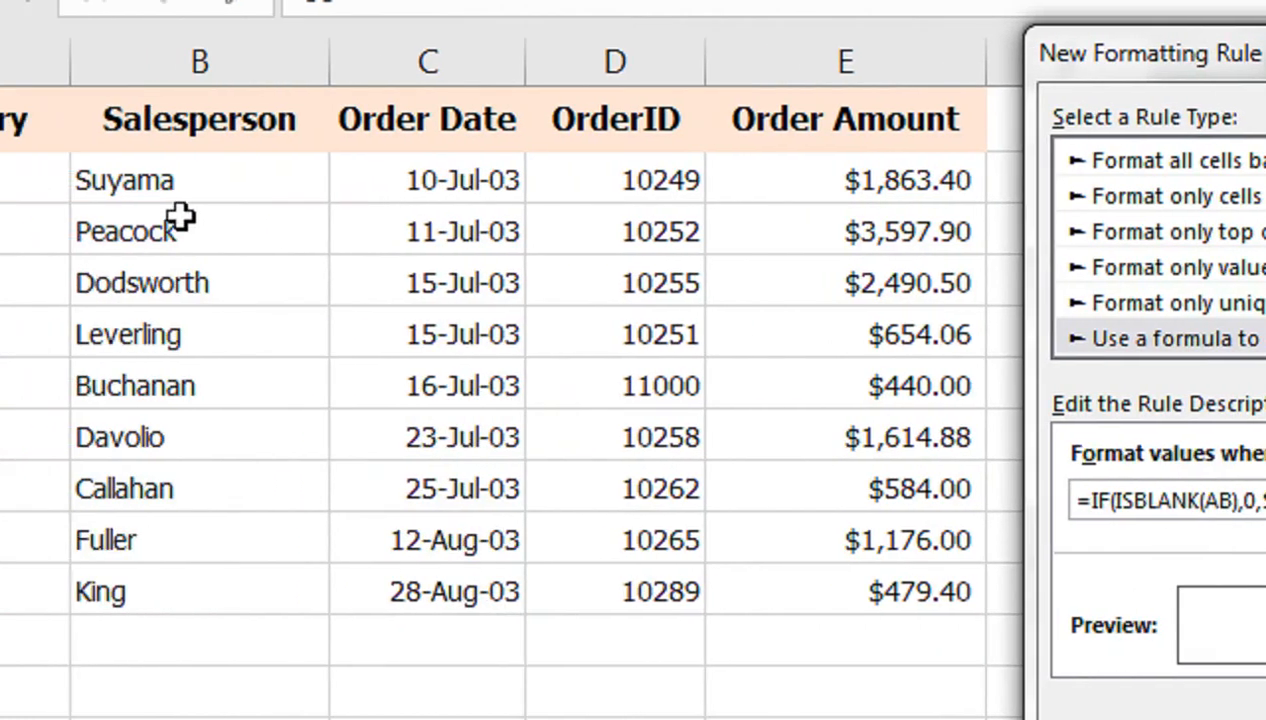
pyautogui.write('$A$2')
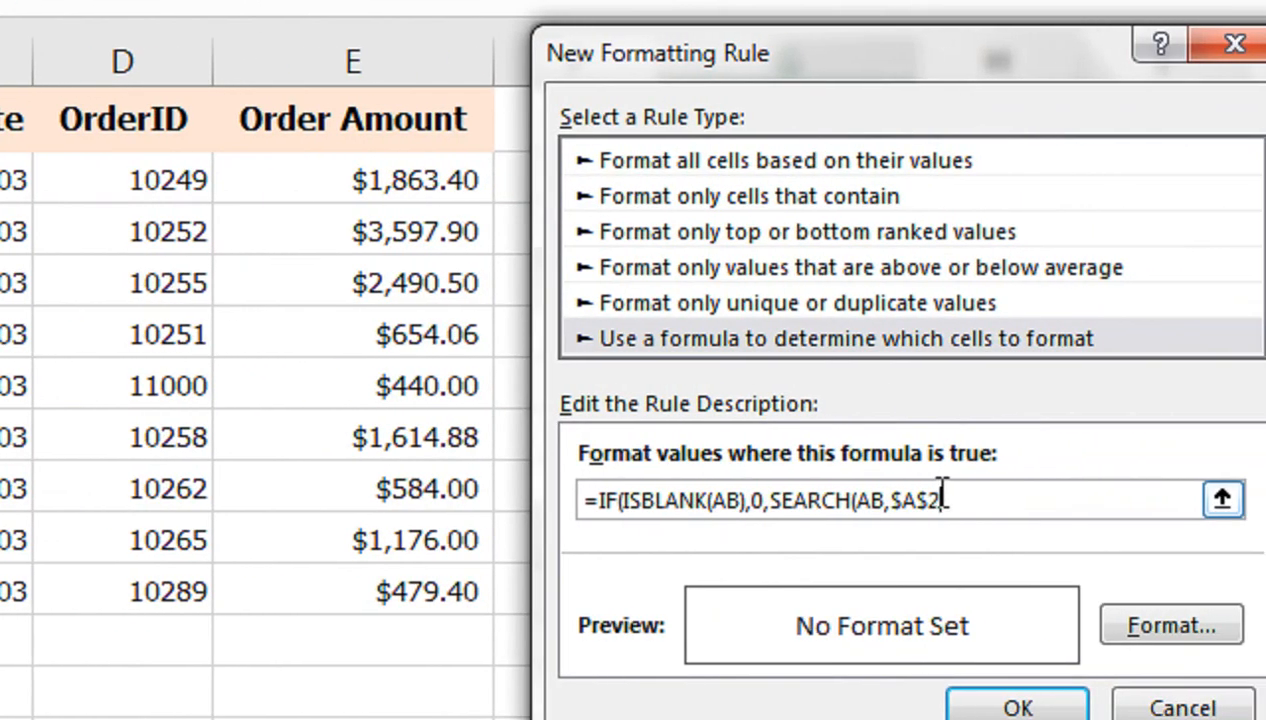
pyautogui.click(930, 502)
pyautogui.press('BackSpace')
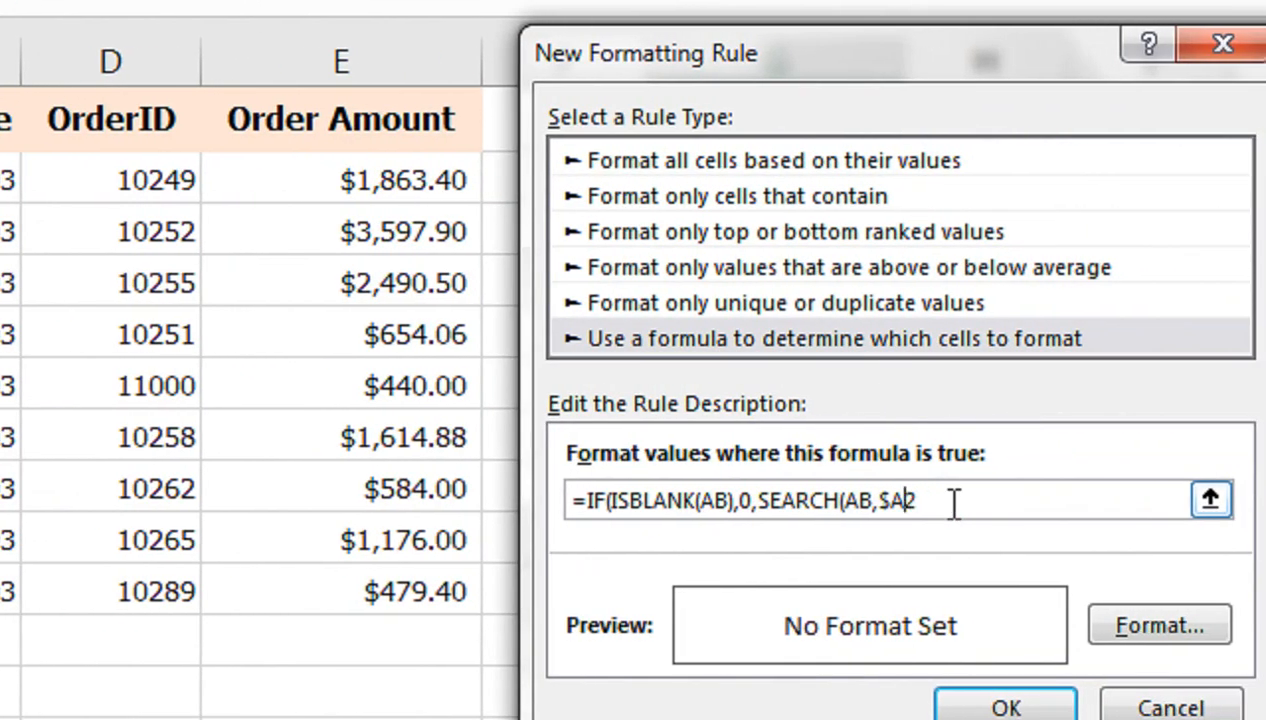
pyautogui.click(972, 498)
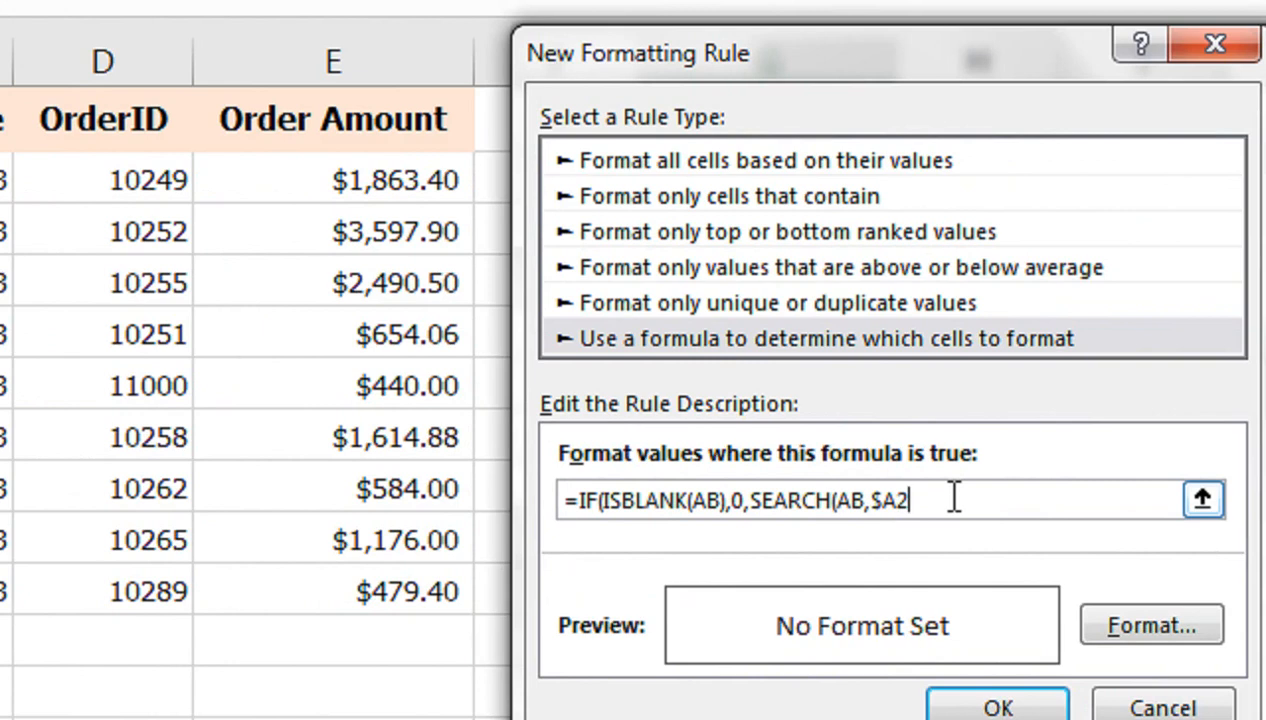
pyautogui.write('&')
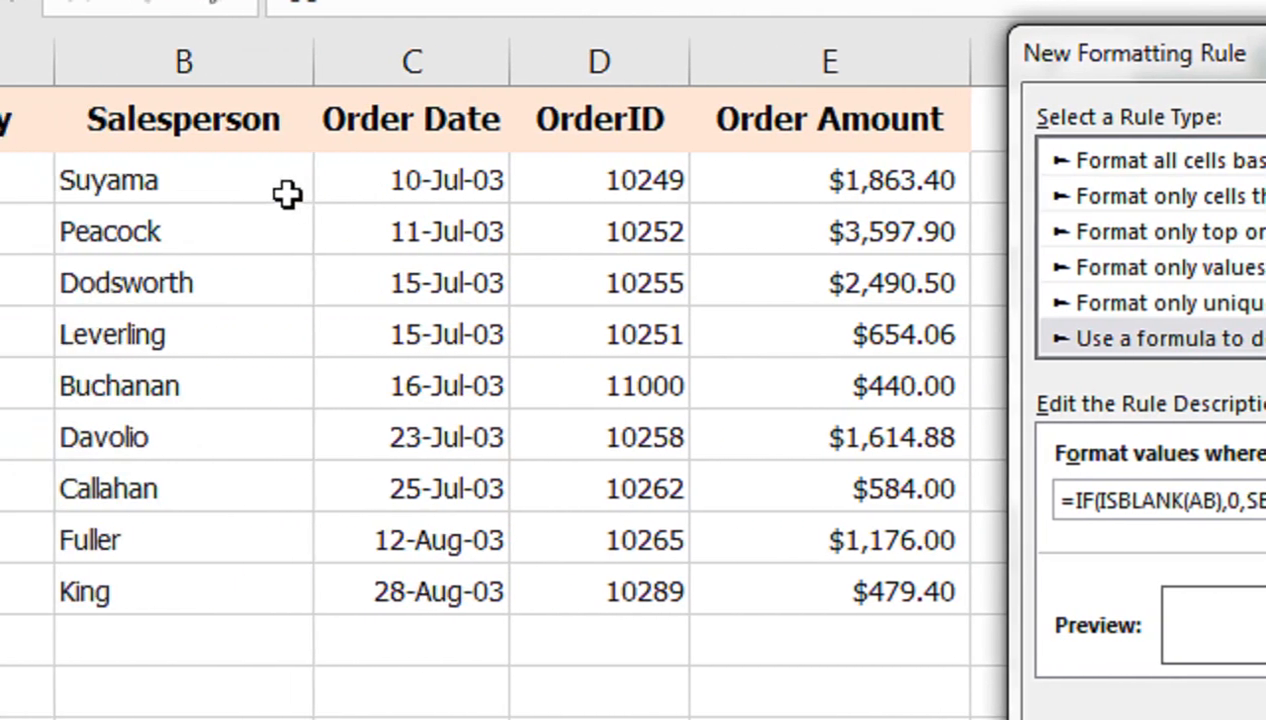
pyautogui.click(287, 195)
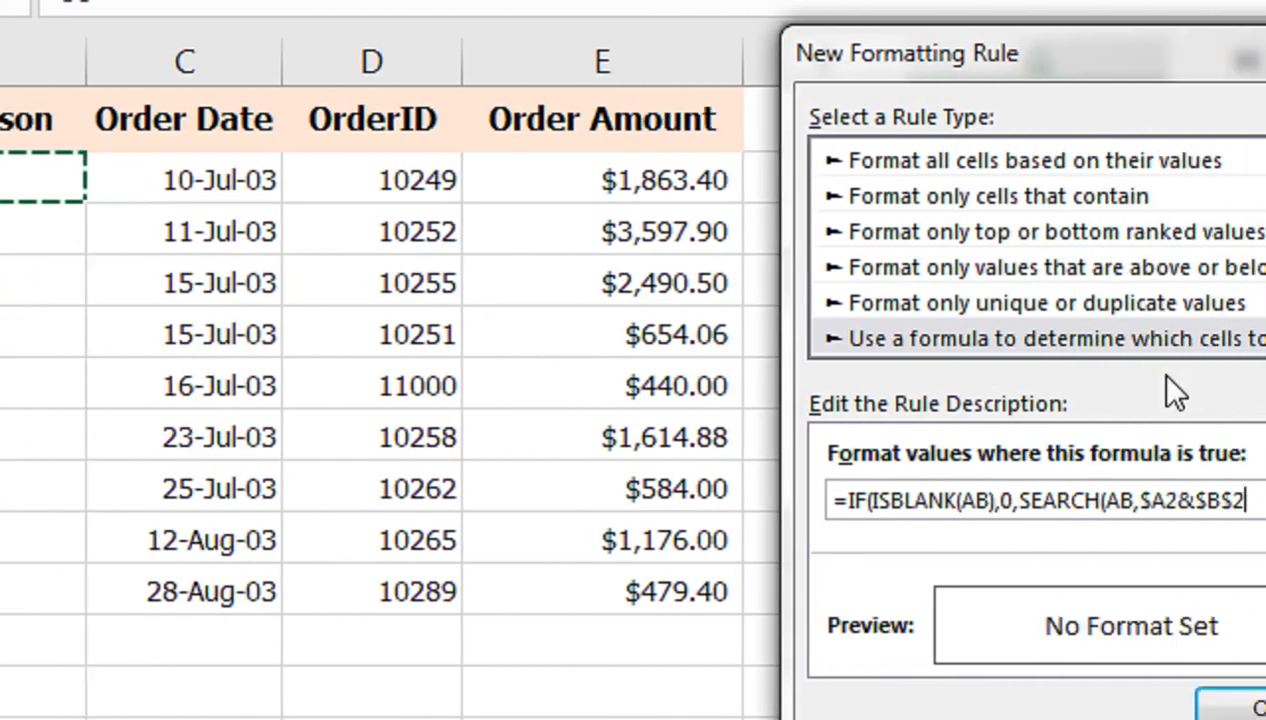
pyautogui.press('F4')
pyautogui.press('F4')
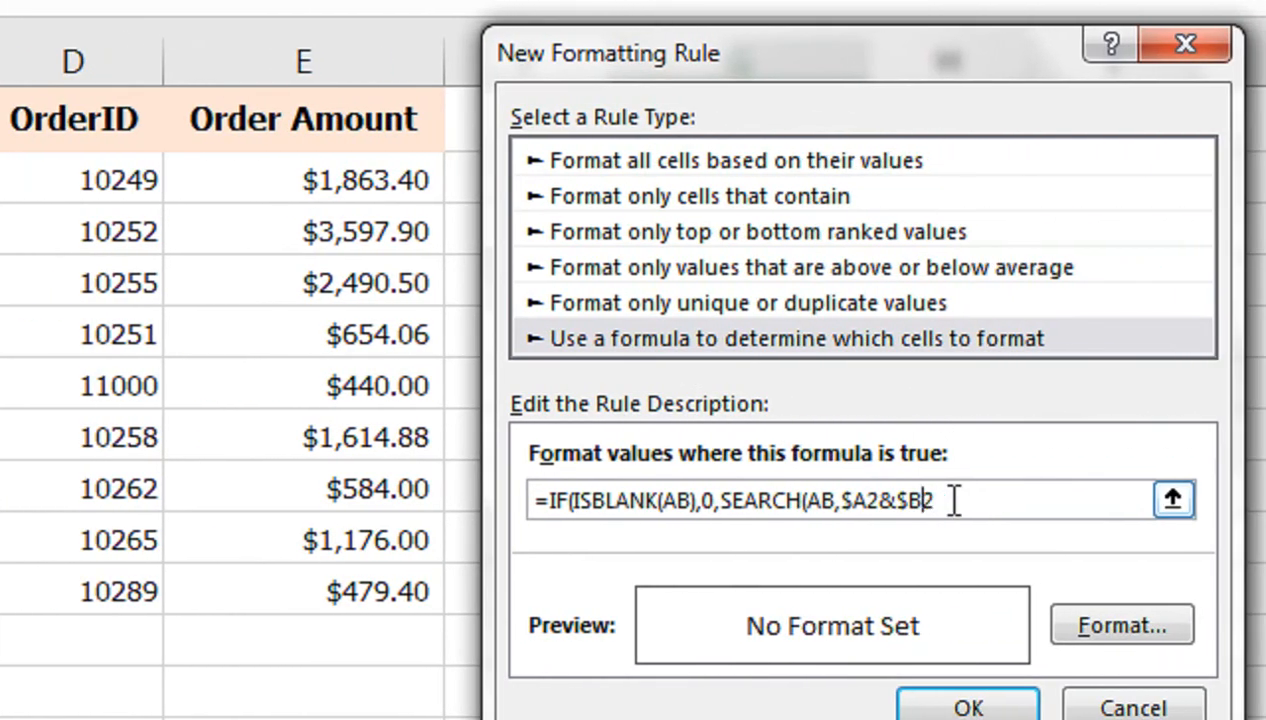
pyautogui.write('&')
pyautogui.click(243, 180)
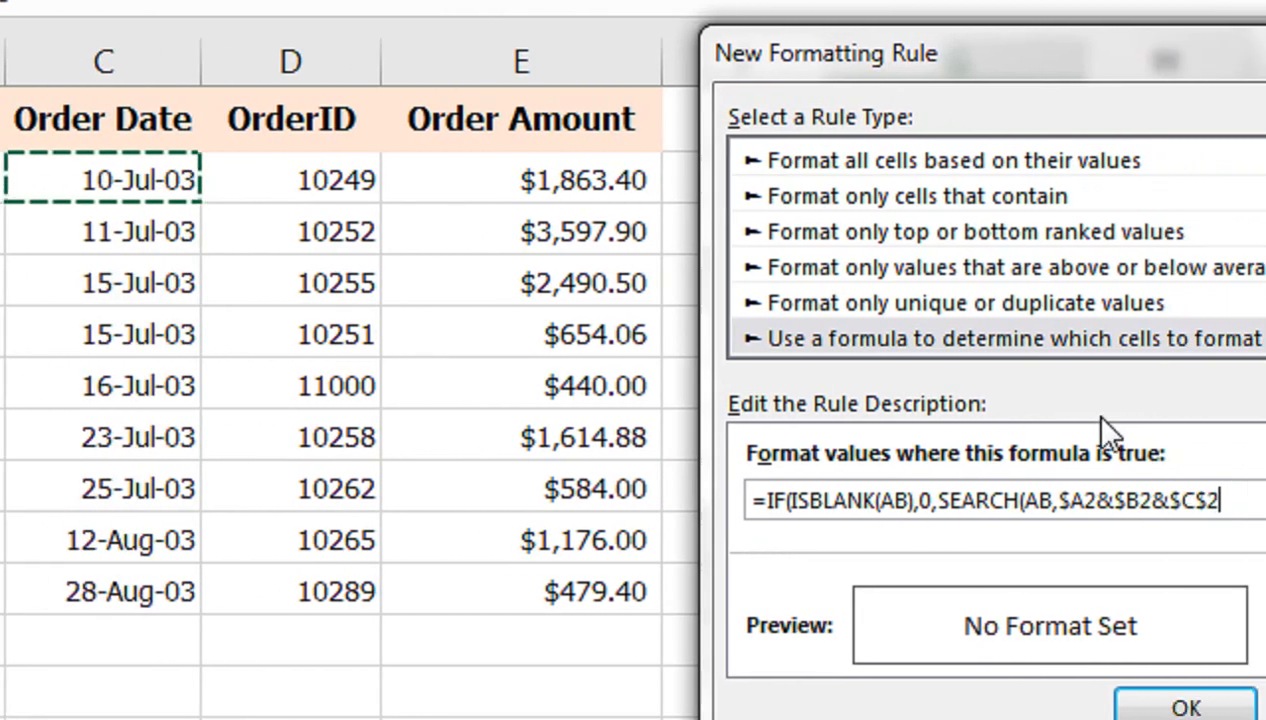
pyautogui.write('&')
# - Add &$D2&$E2 with relative rows and close the formula with ))
pyautogui.click(923, 495)
pyautogui.press('BackSpace')
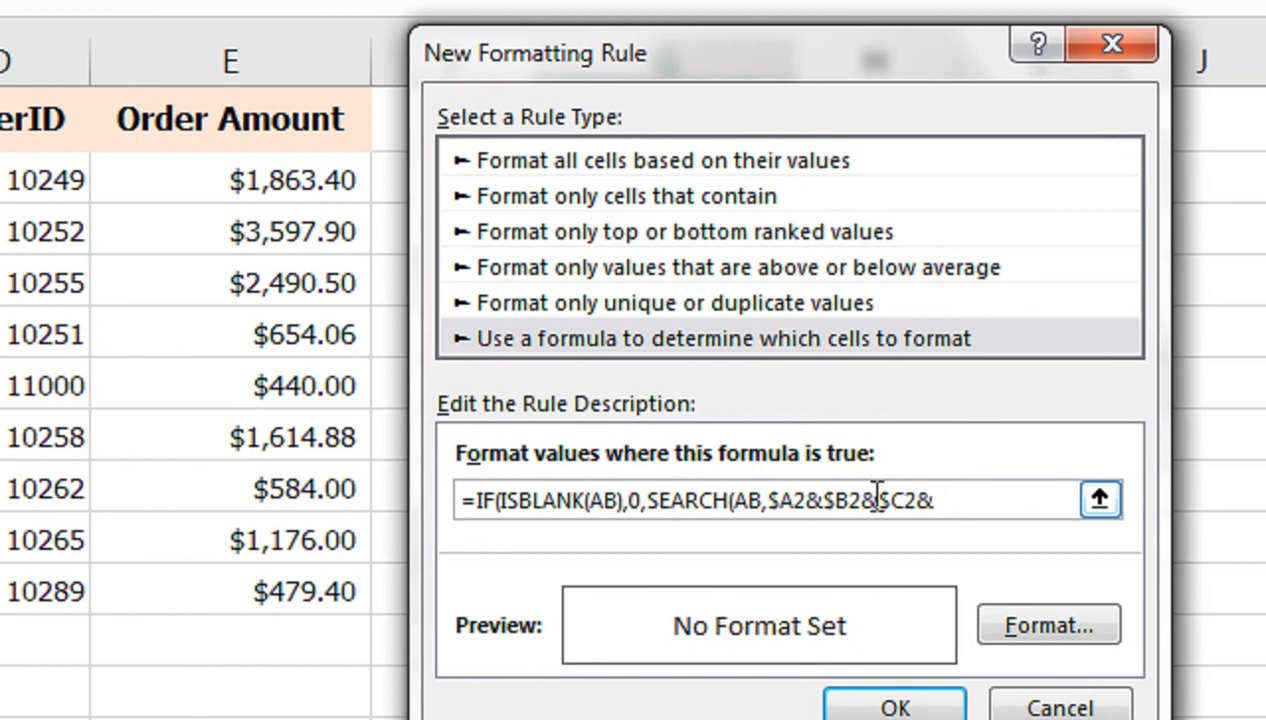
pyautogui.click(950, 505)
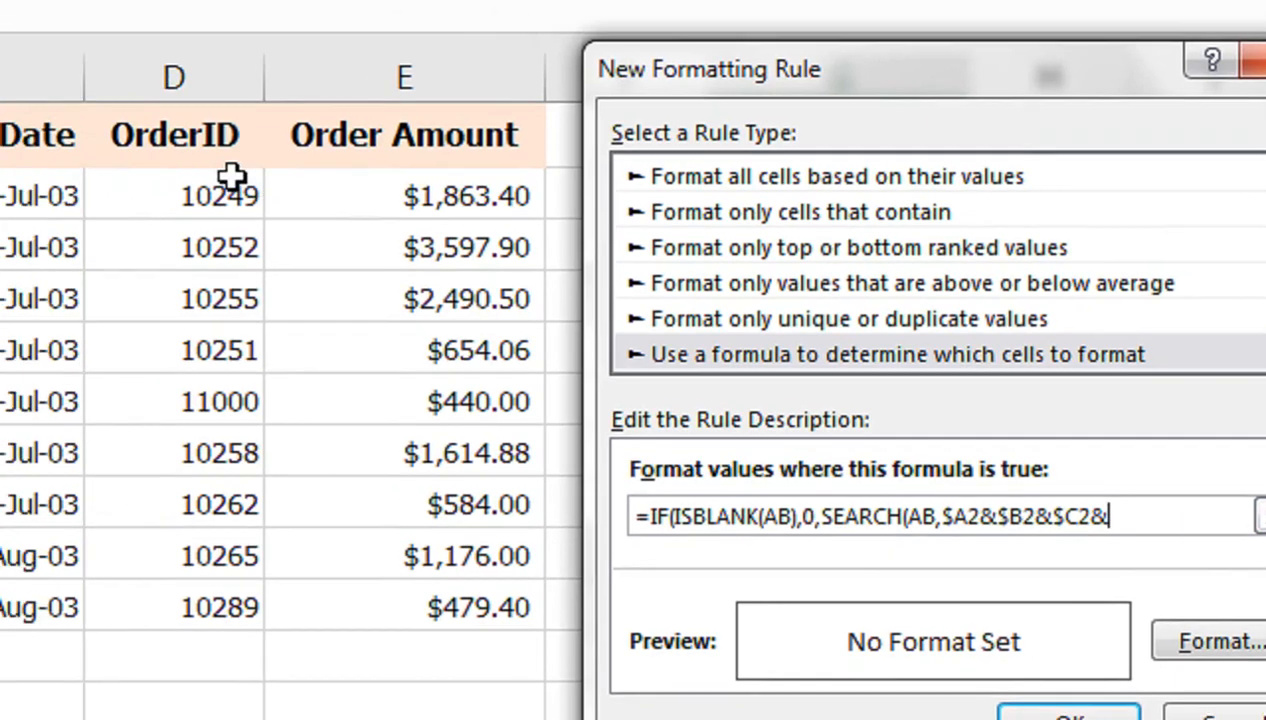
pyautogui.click(230, 178)
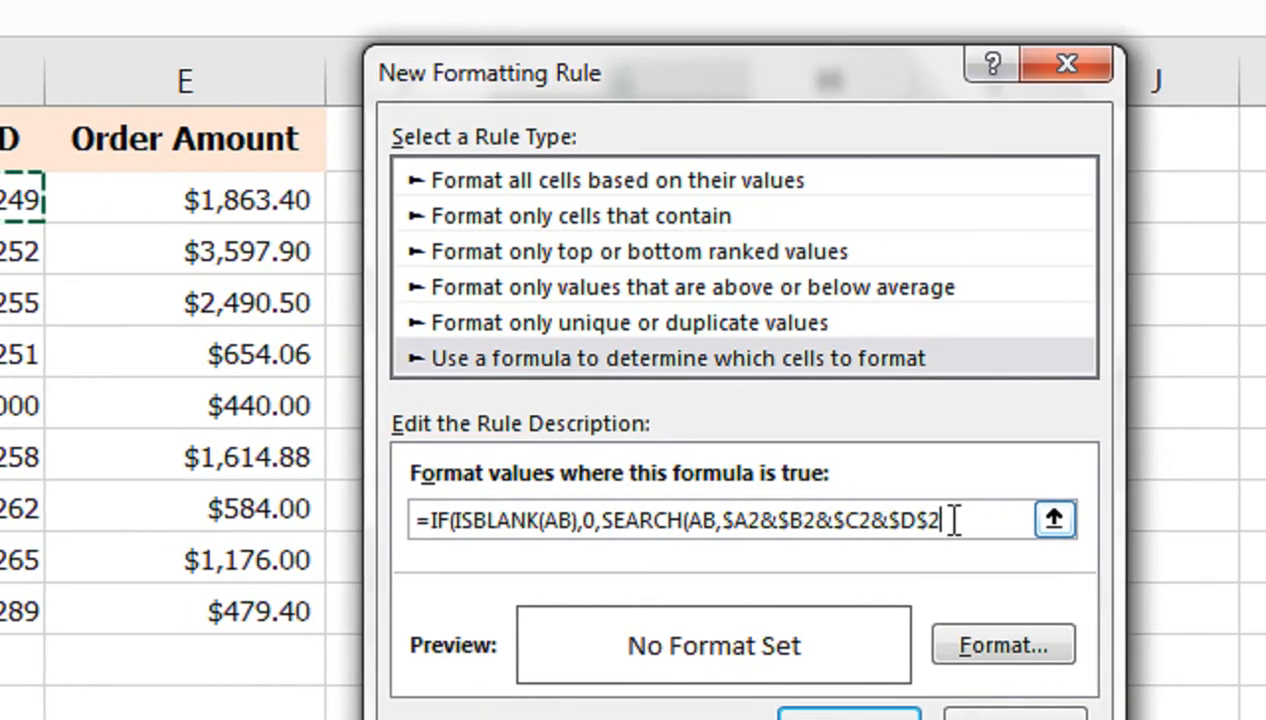
pyautogui.click(935, 525)
pyautogui.press('BackSpace')
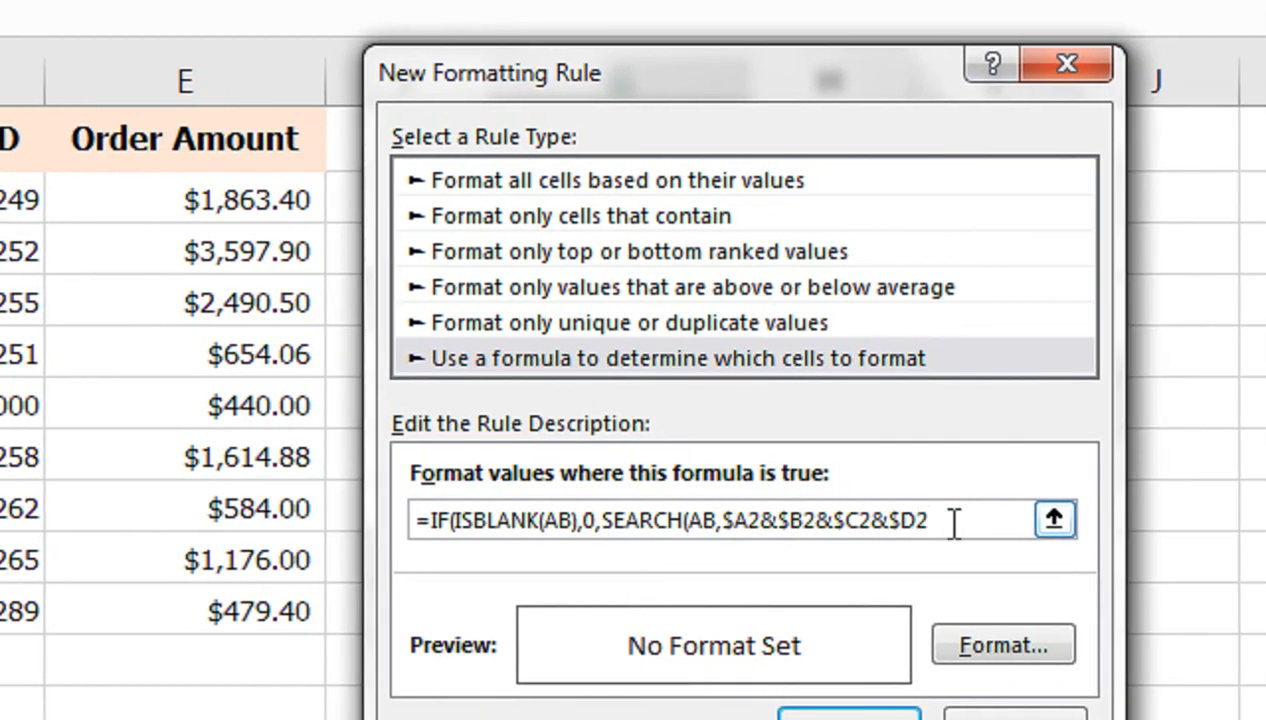
pyautogui.write('&')
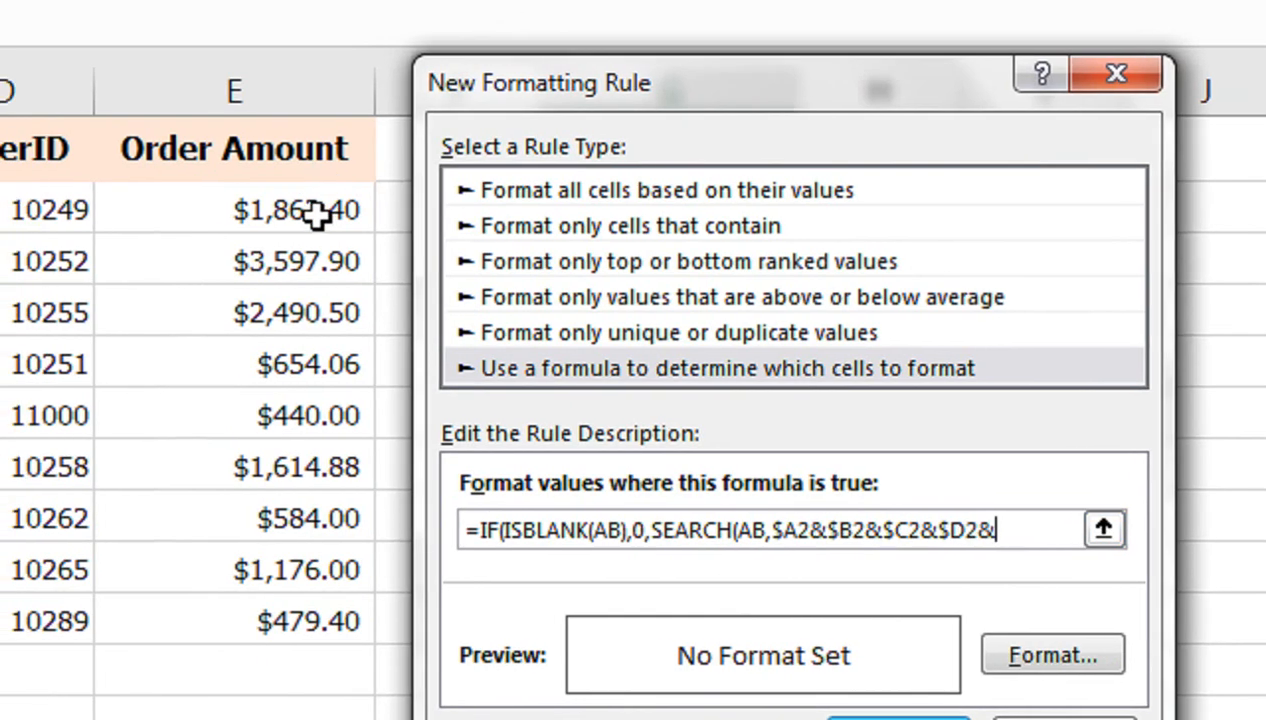
pyautogui.click(318, 213)
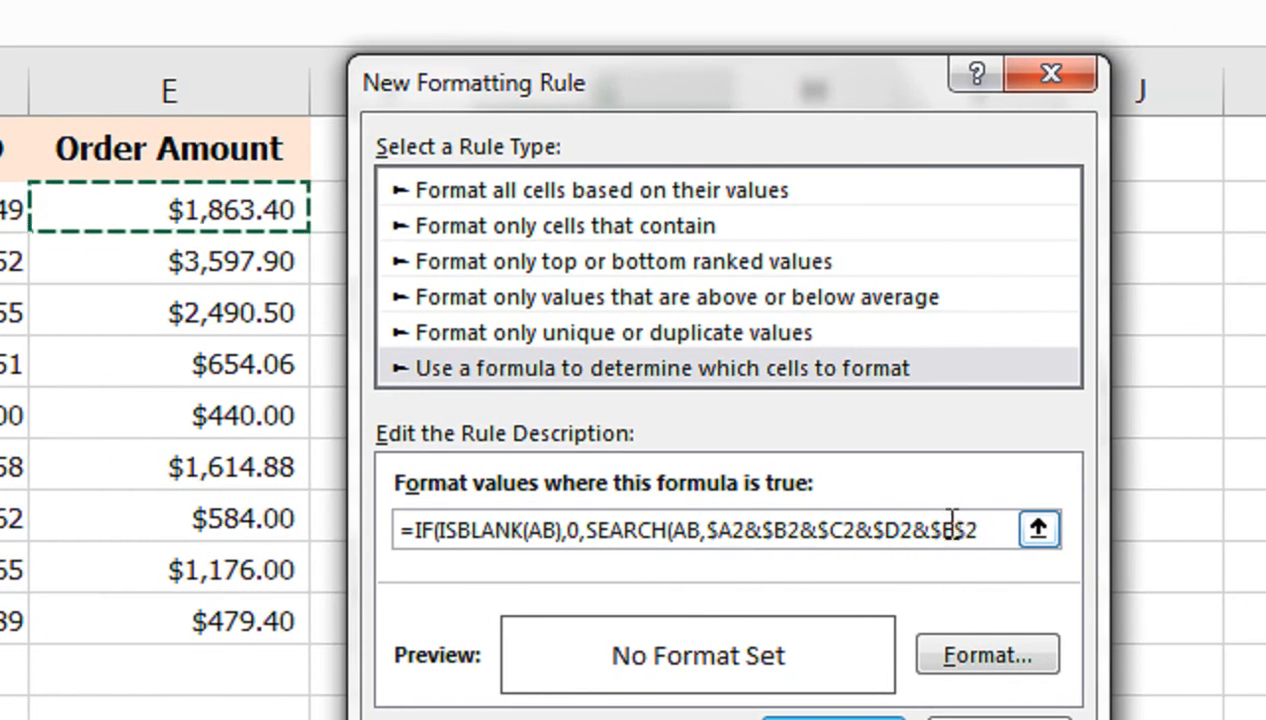
pyautogui.click(967, 528)
pyautogui.press('BackSpace')
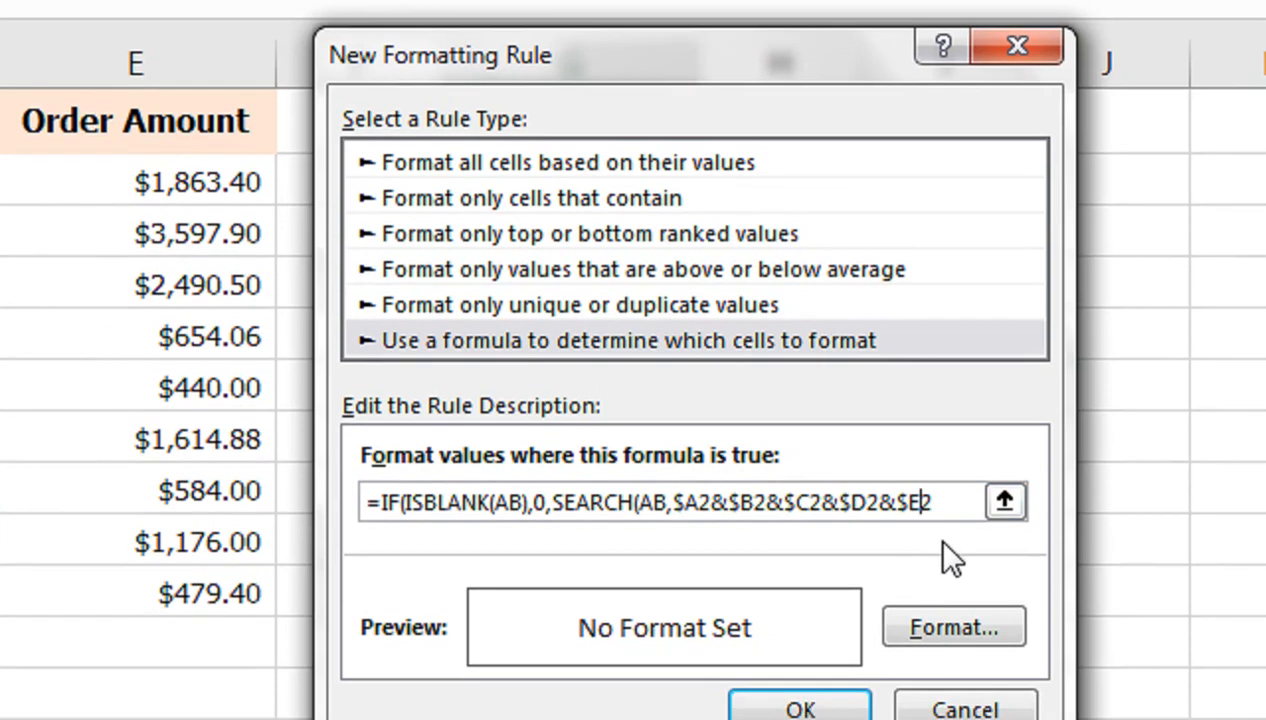
pyautogui.write(')')
pyautogui.click(950, 503)
pyautogui.press('BackSpace')
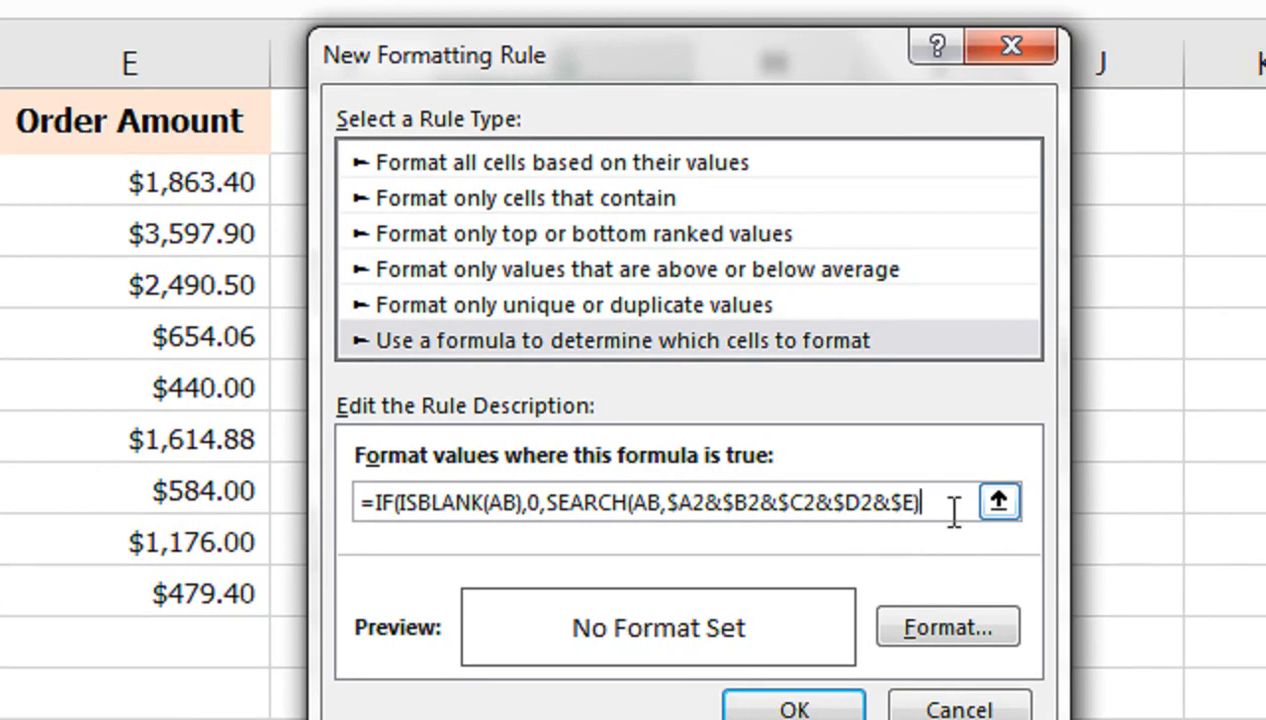
pyautogui.press('BackSpace')
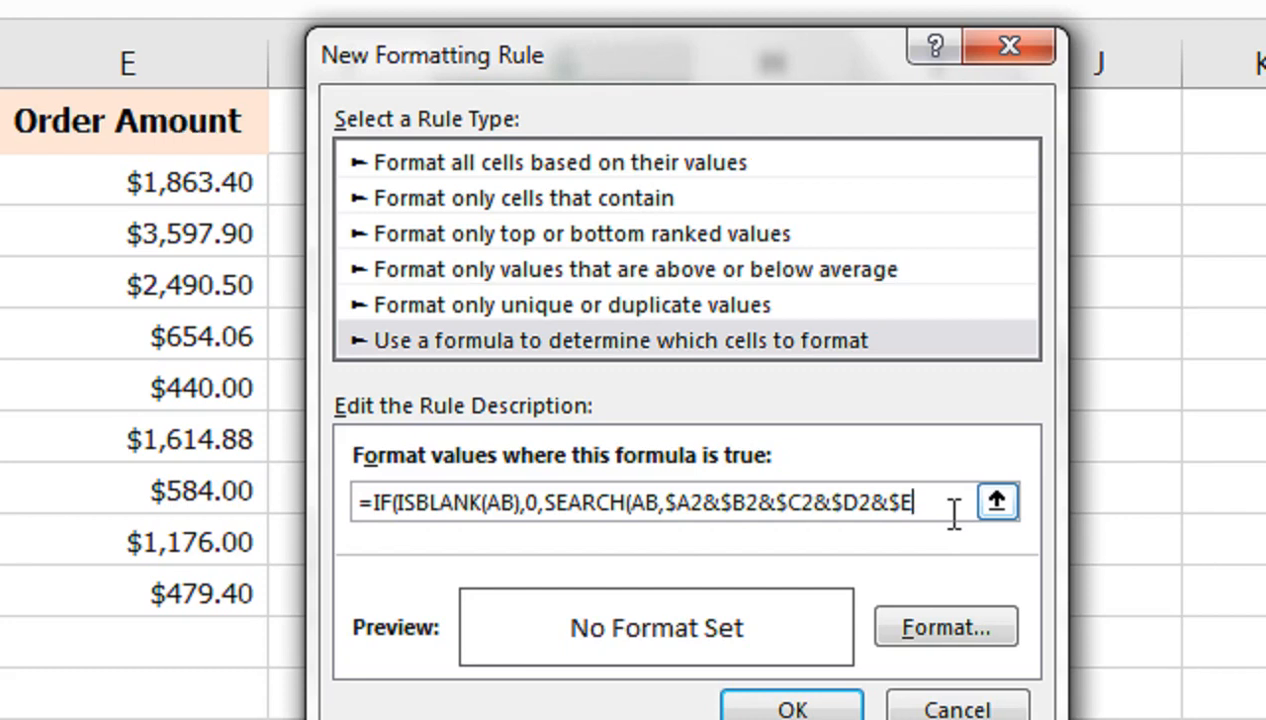
pyautogui.write('2')
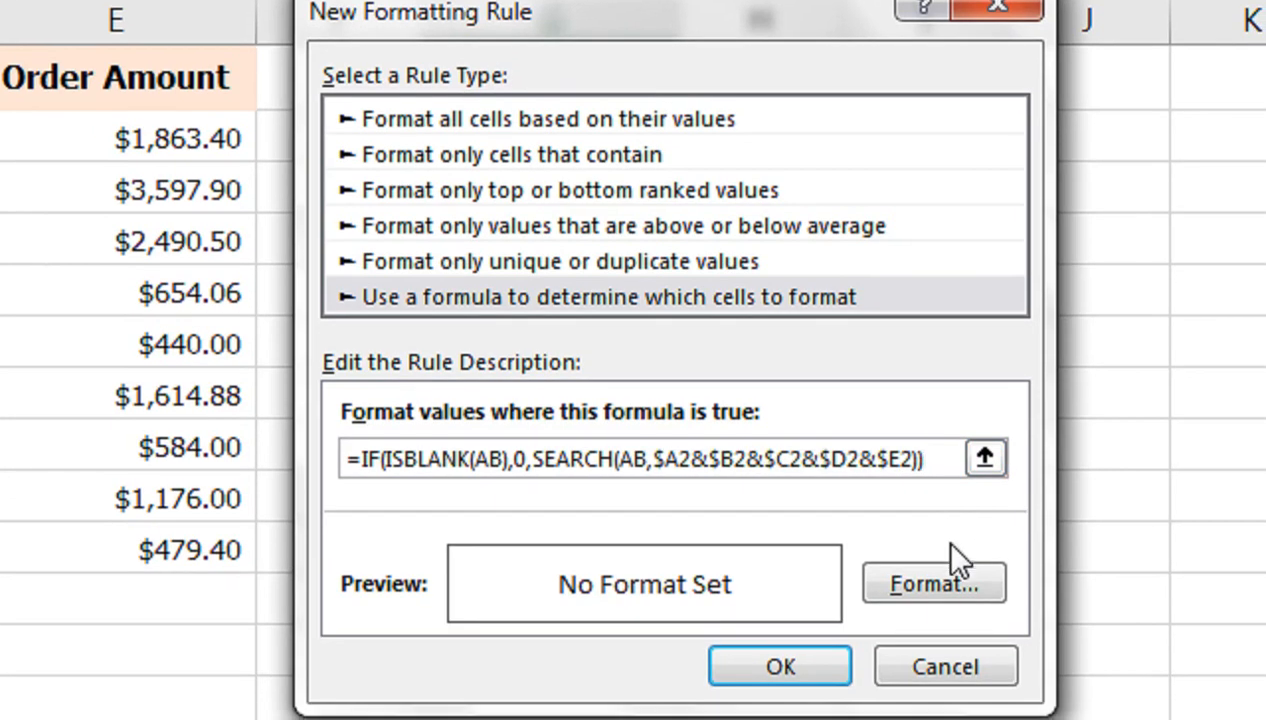
# - Format matches with a navy fill and bold white font, and save the rule
pyautogui.click(938, 578)
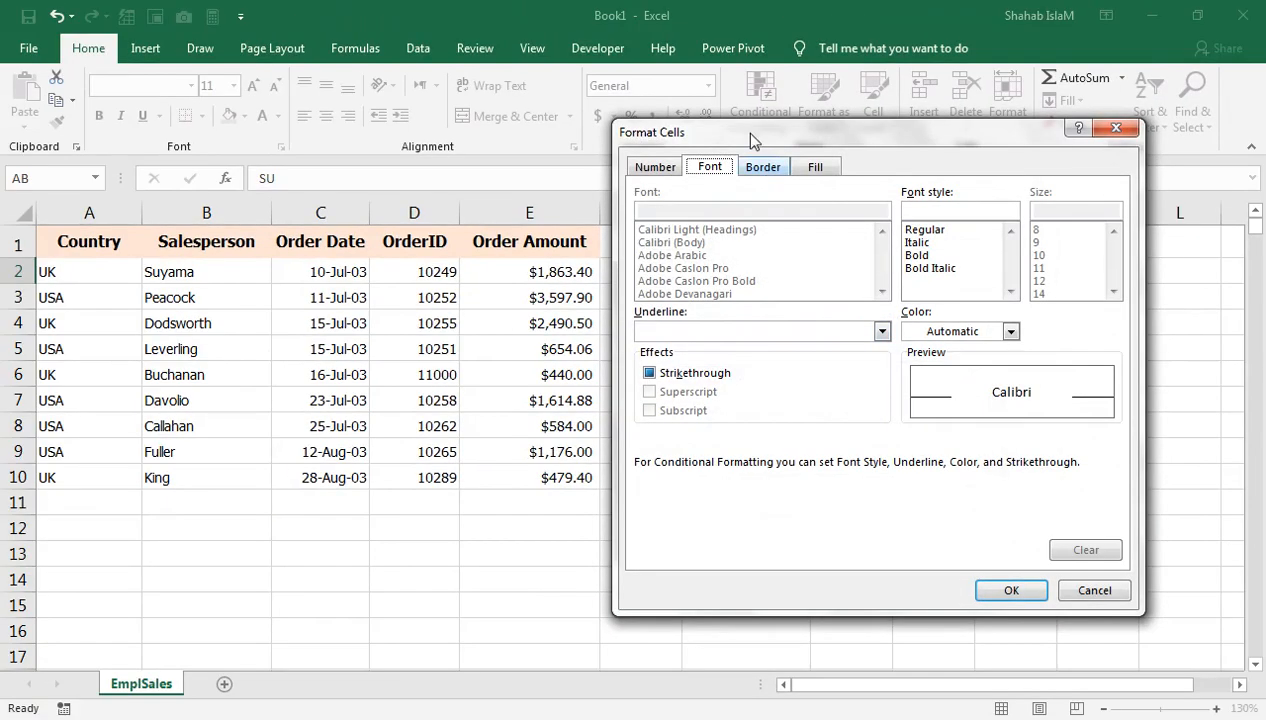
pyautogui.click(822, 168)
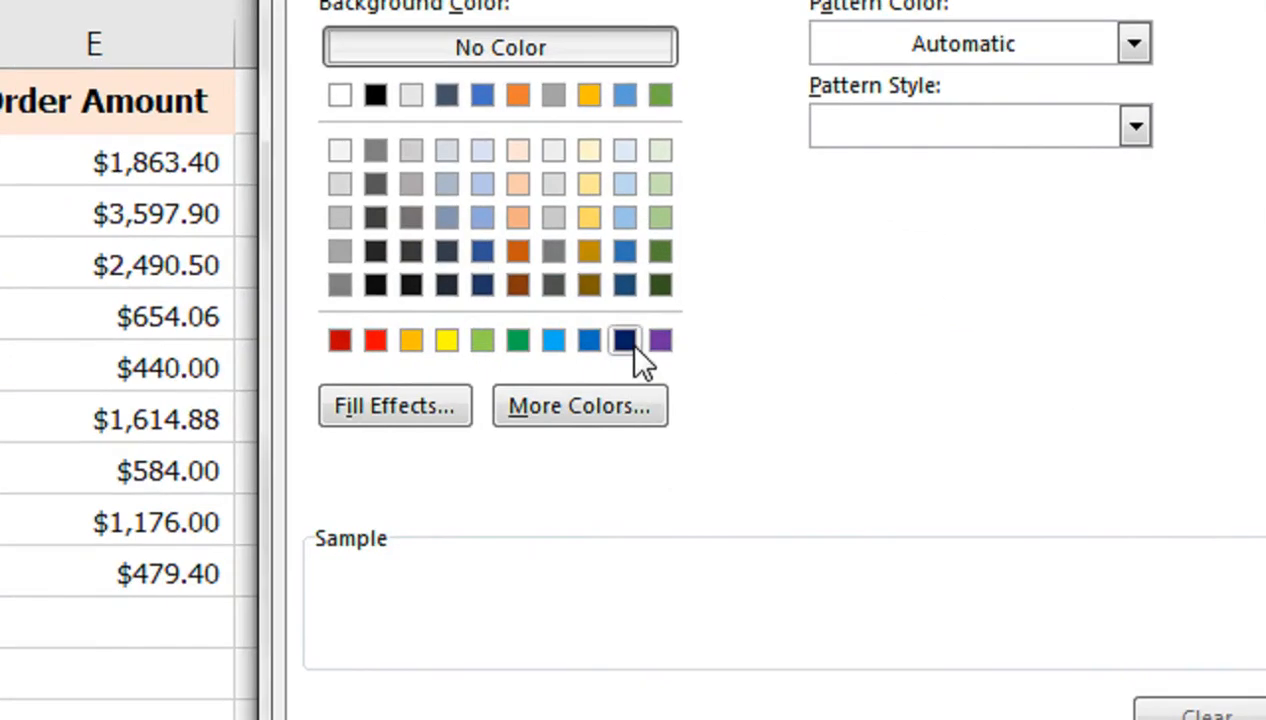
pyautogui.click(801, 362)
pyautogui.click(486, 40)
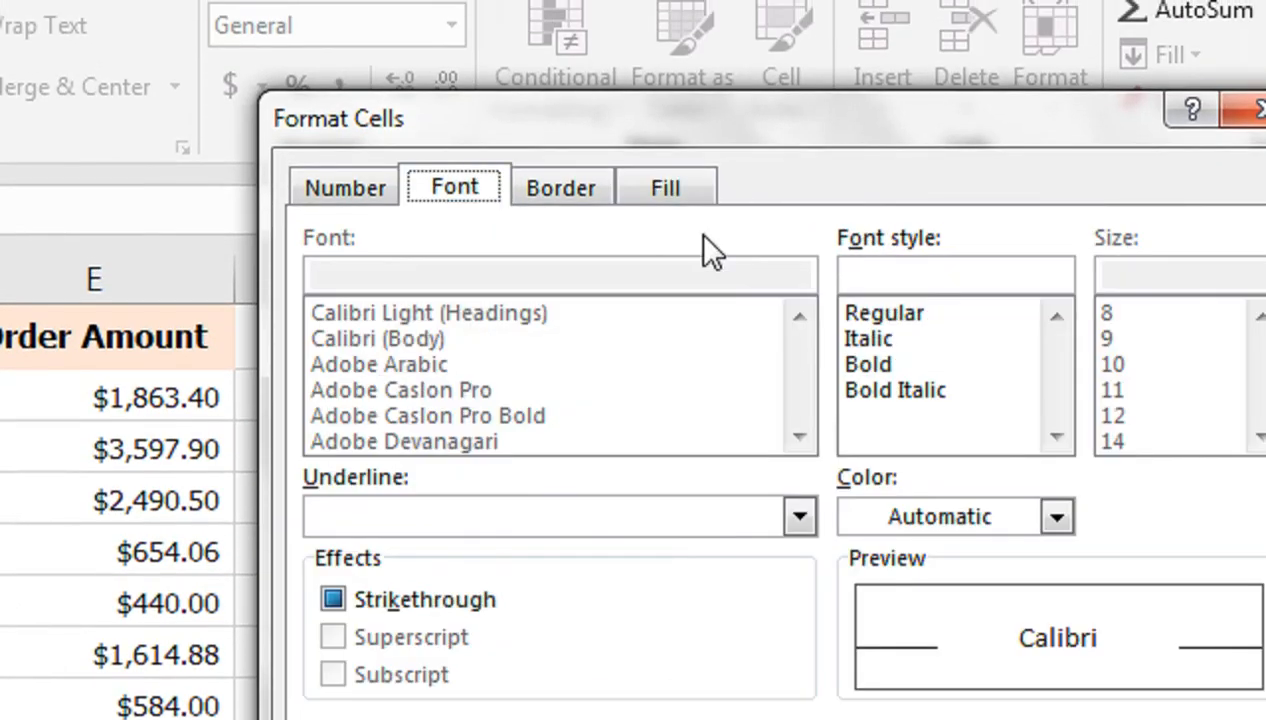
pyautogui.click(700, 205)
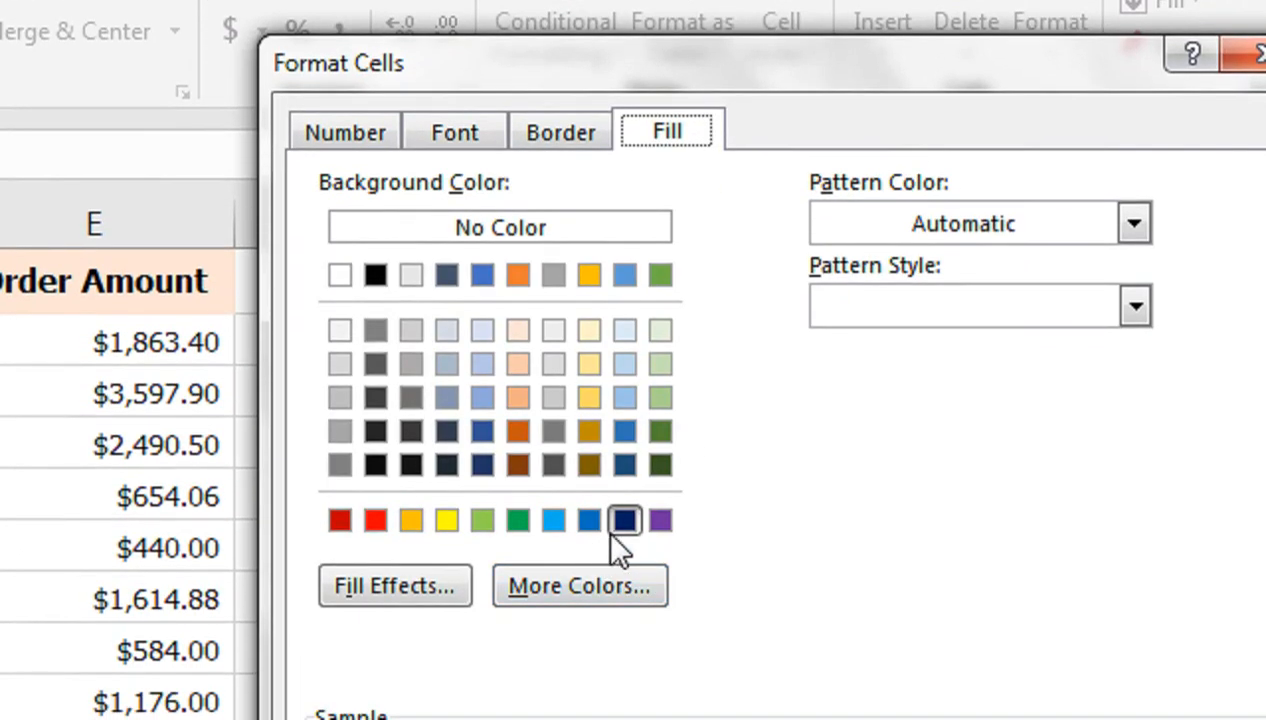
pyautogui.click(623, 575)
pyautogui.click(455, 132)
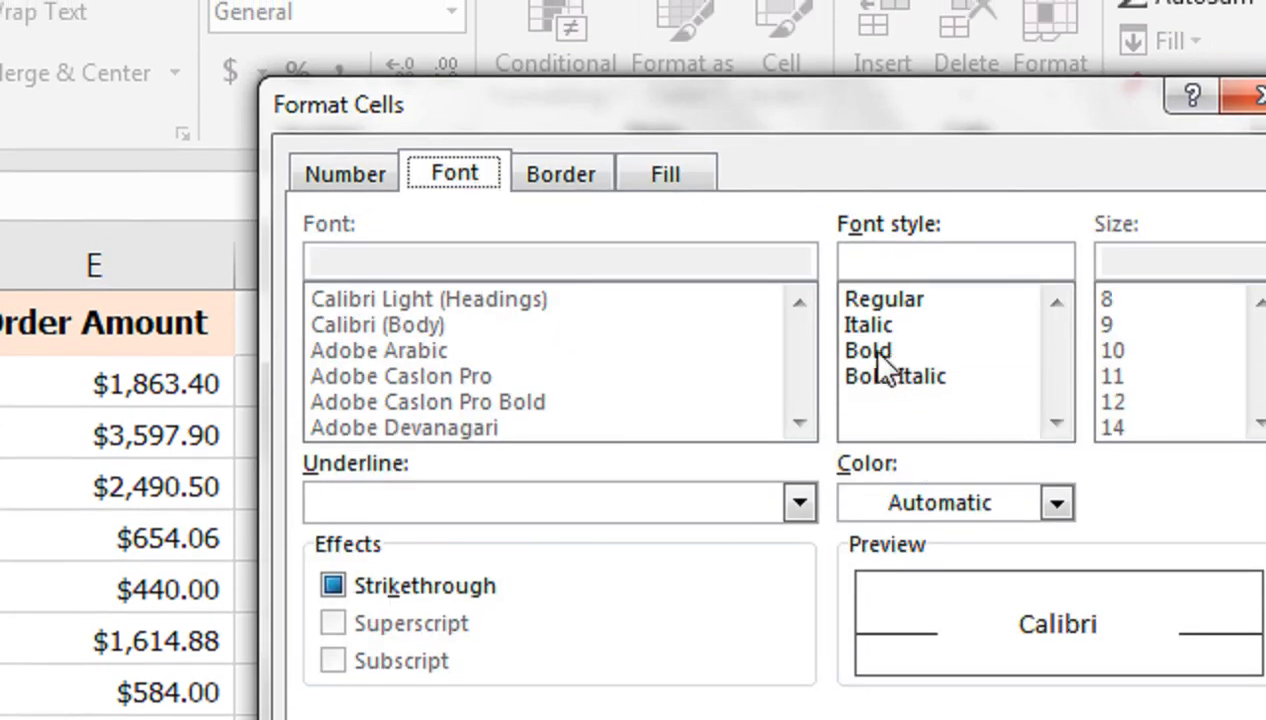
pyautogui.click(880, 316)
pyautogui.click(1056, 503)
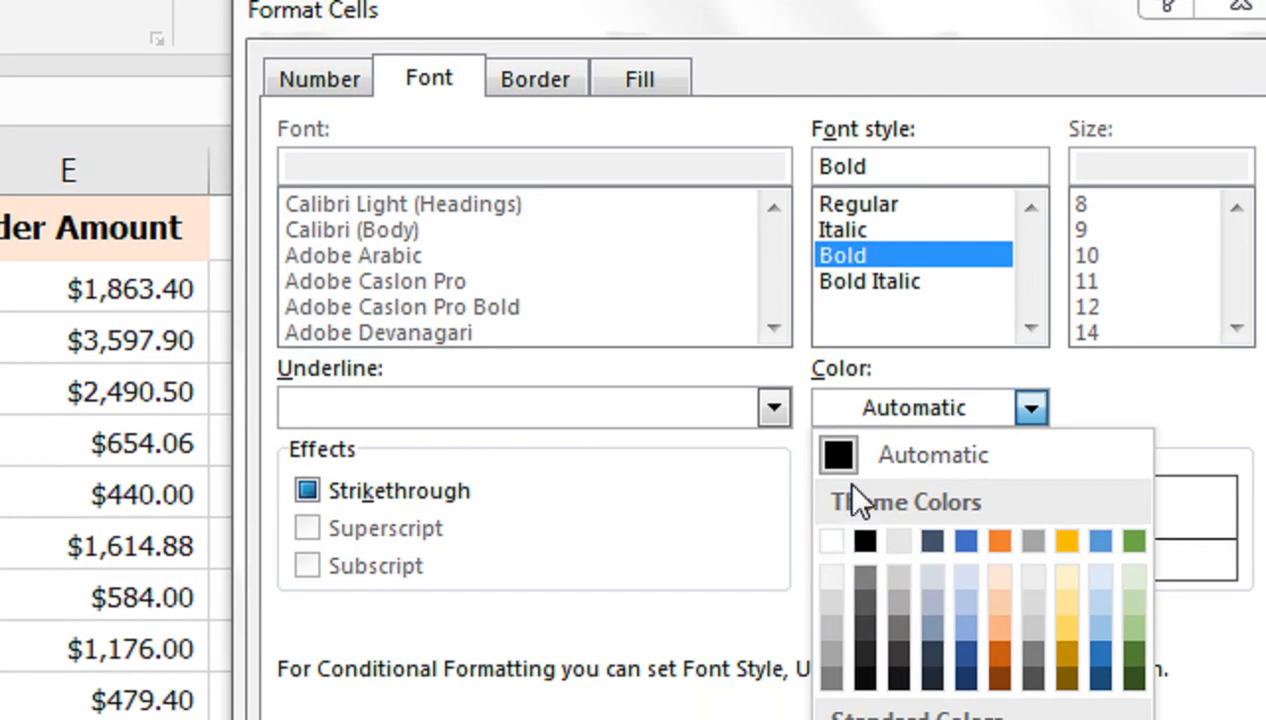
pyautogui.click(831, 542)
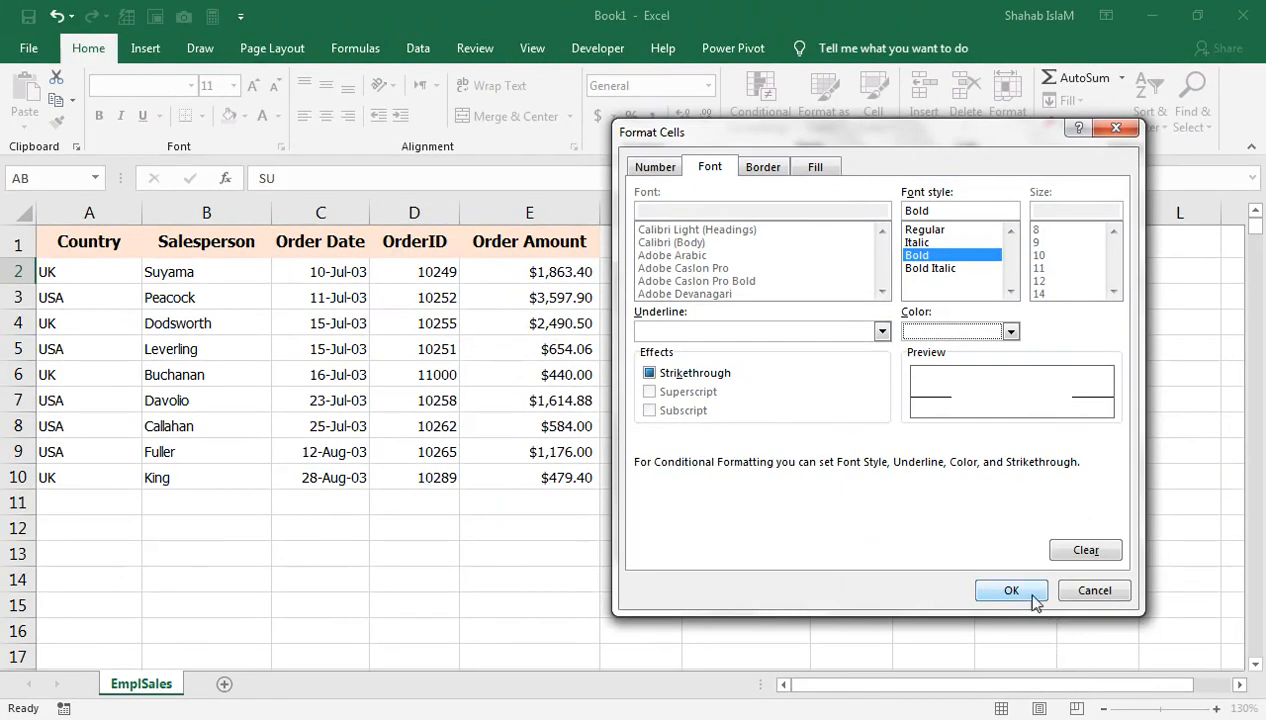
pyautogui.click(1030, 596)
pyautogui.click(877, 540)
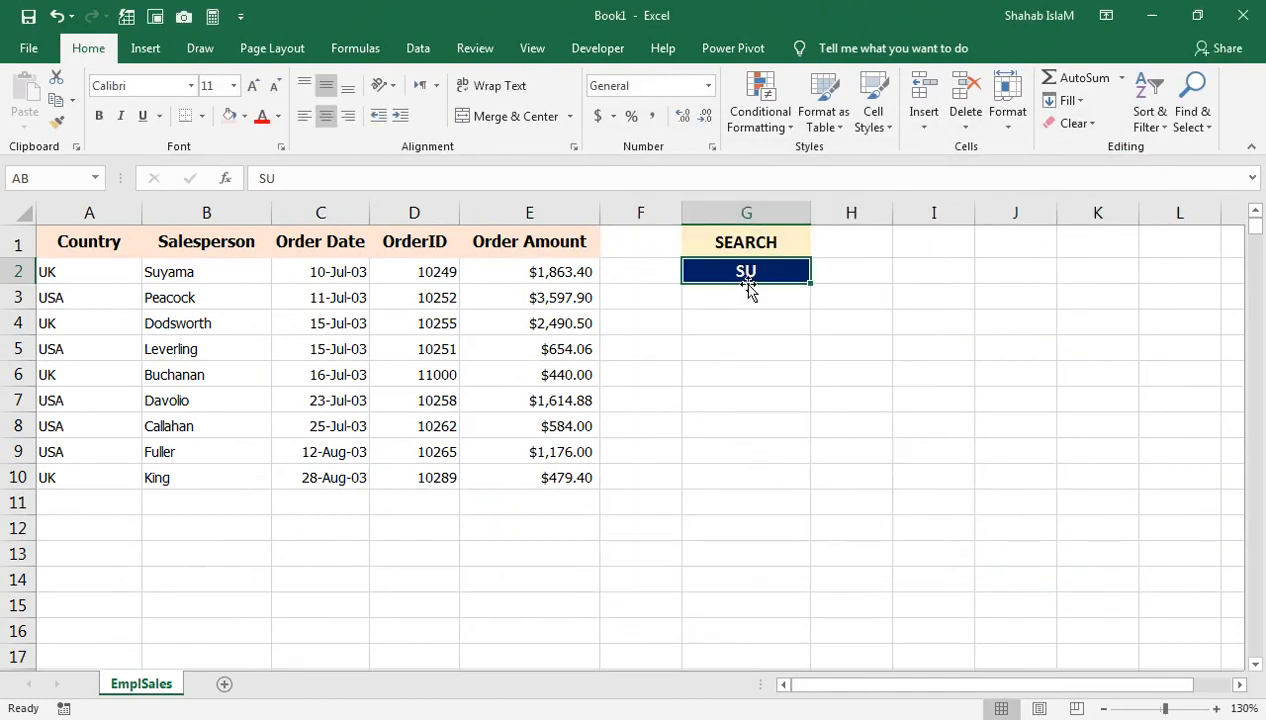
# - Change the rule's Applies to range from G2 to $A$2:$E$10 and apply it
pyautogui.moveTo(107, 272); pyautogui.dragTo(475, 480)
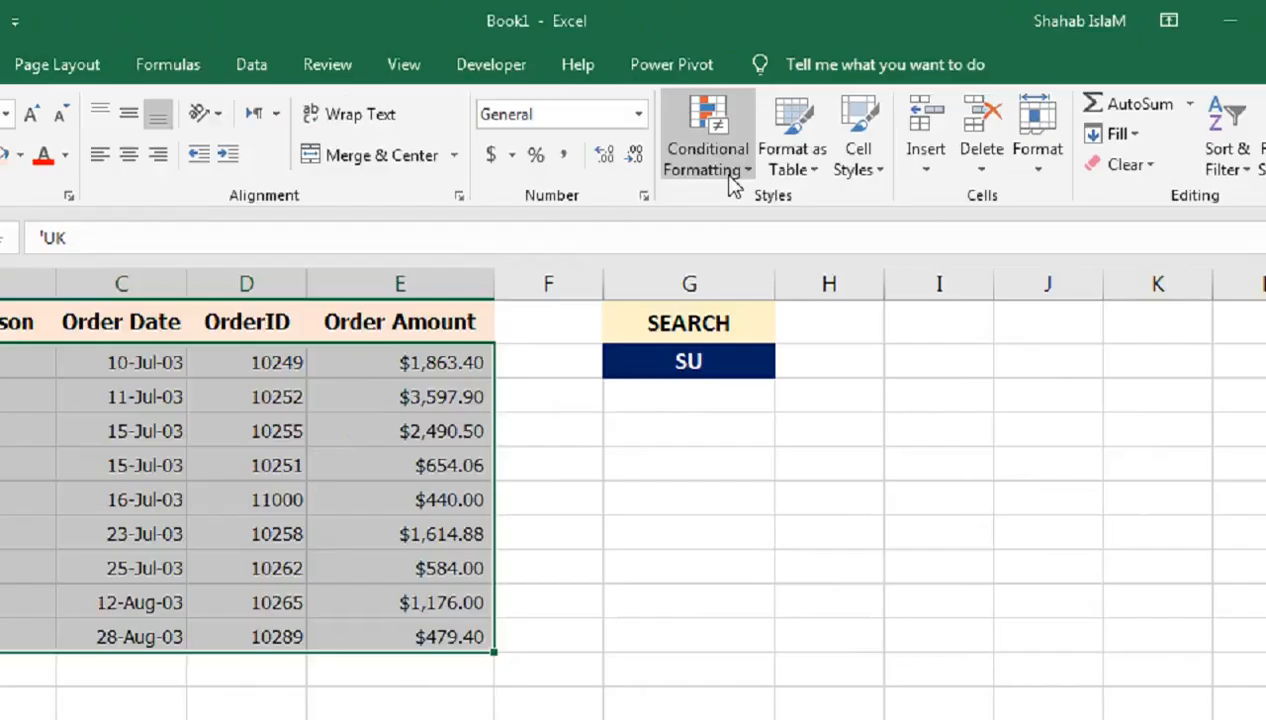
pyautogui.click(777, 128)
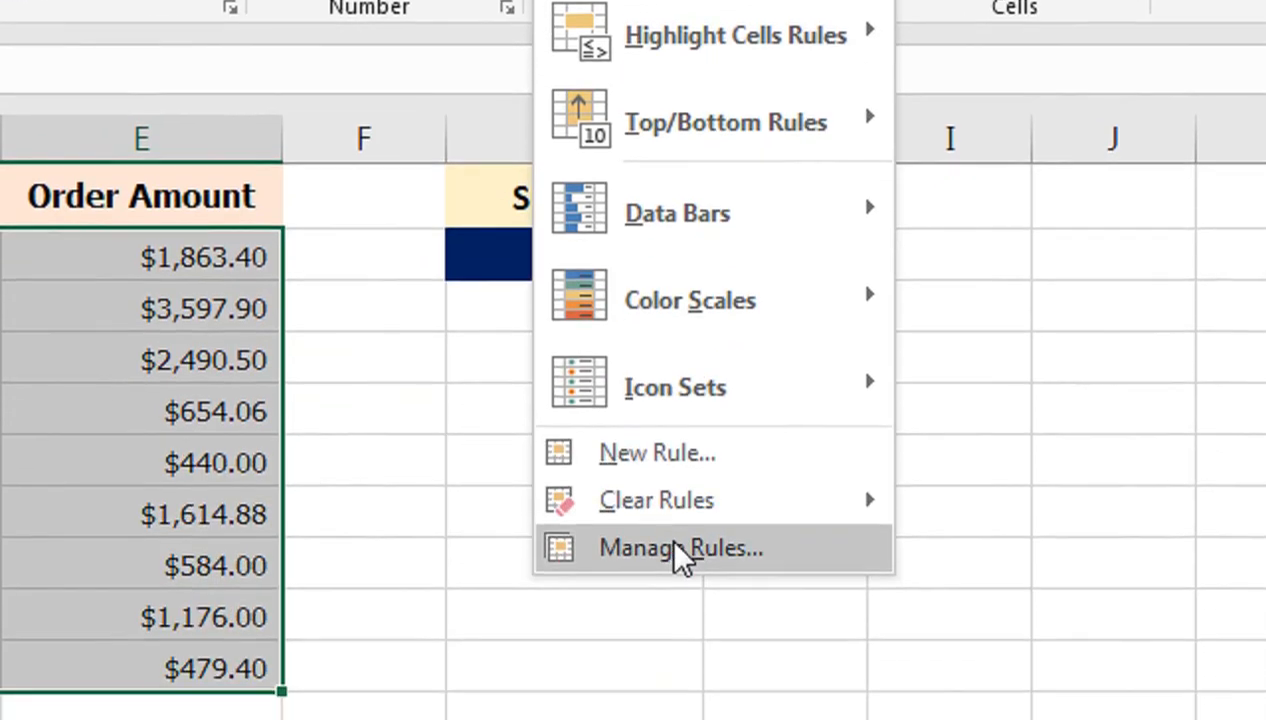
pyautogui.click(677, 550)
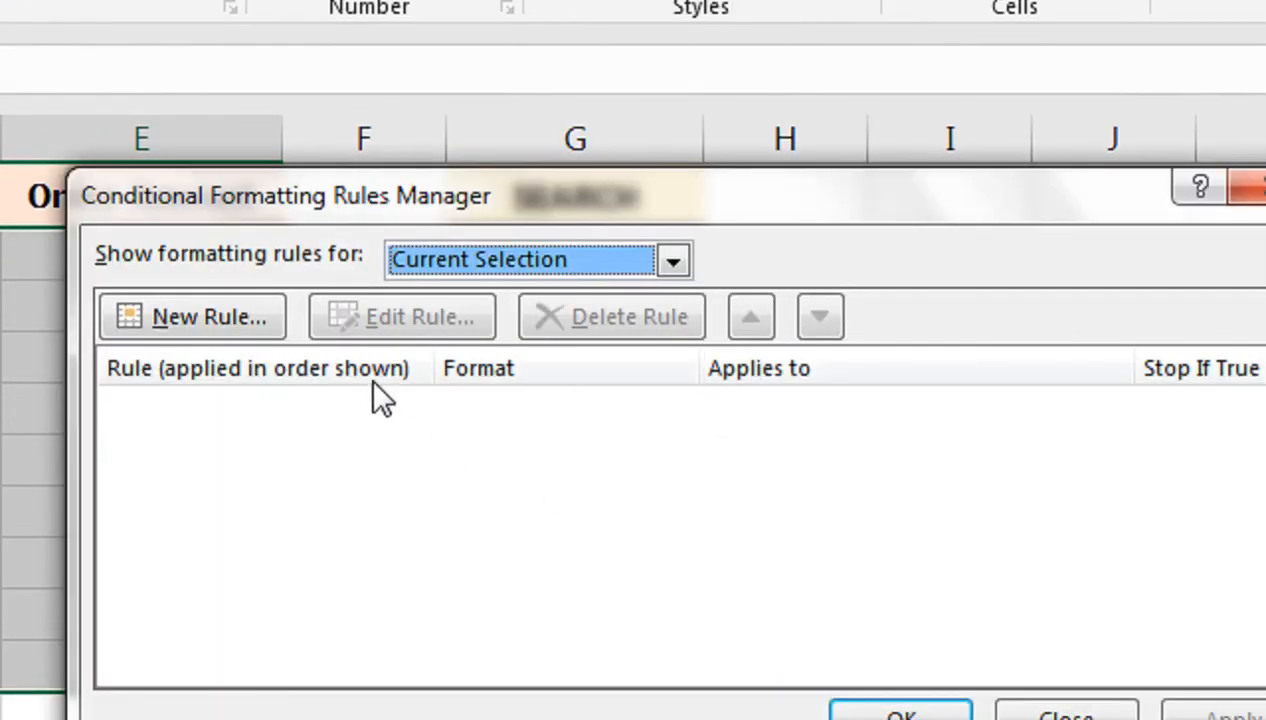
pyautogui.click(479, 260)
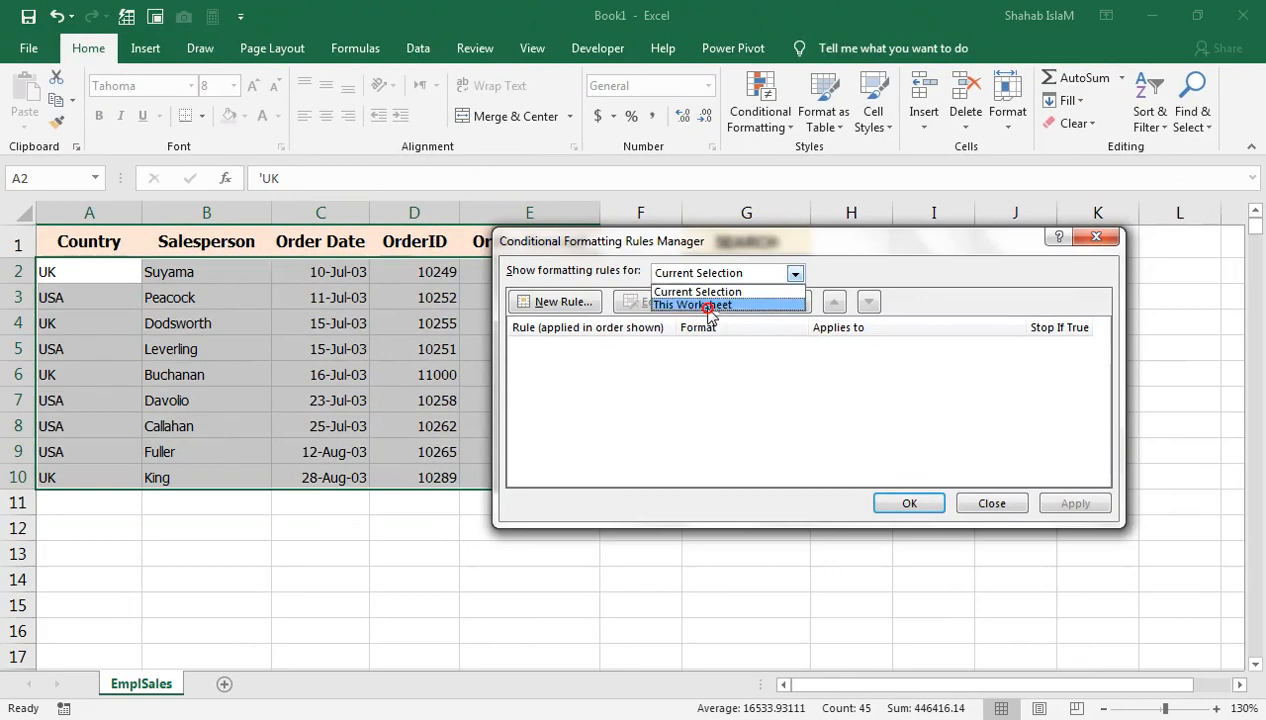
pyautogui.click(708, 305)
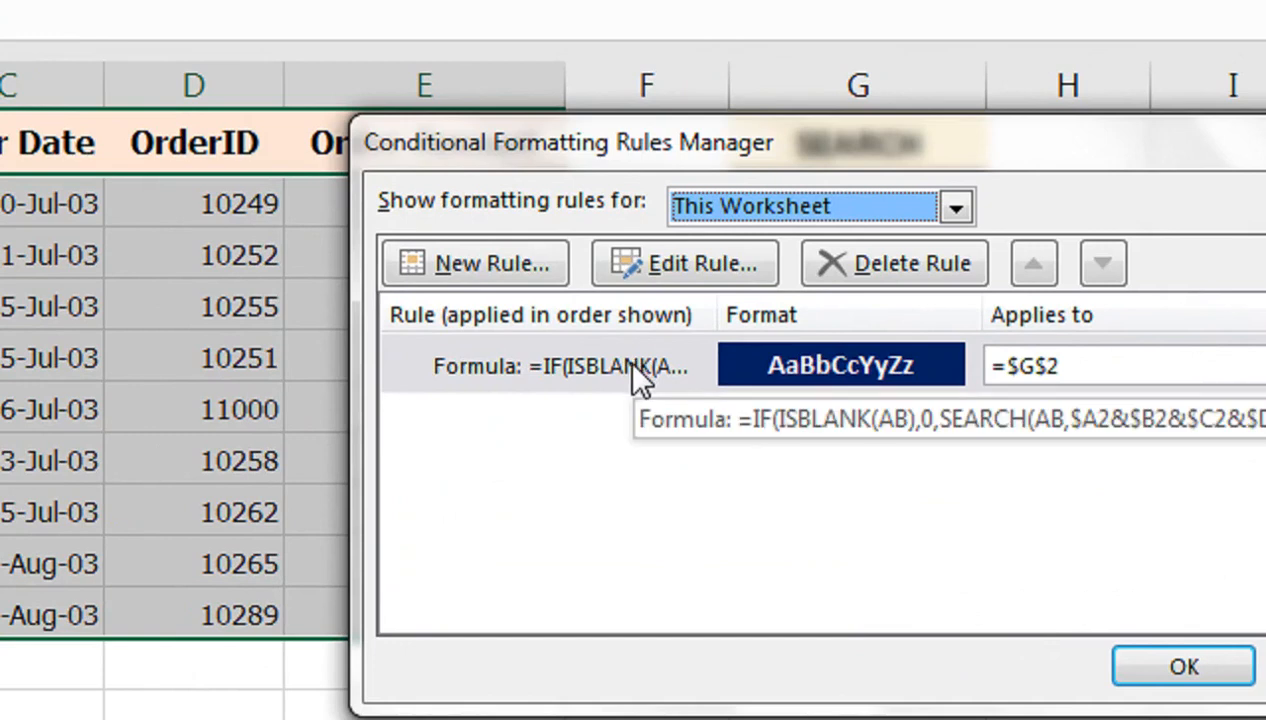
pyautogui.moveTo(964, 157); pyautogui.dragTo(890, 314)
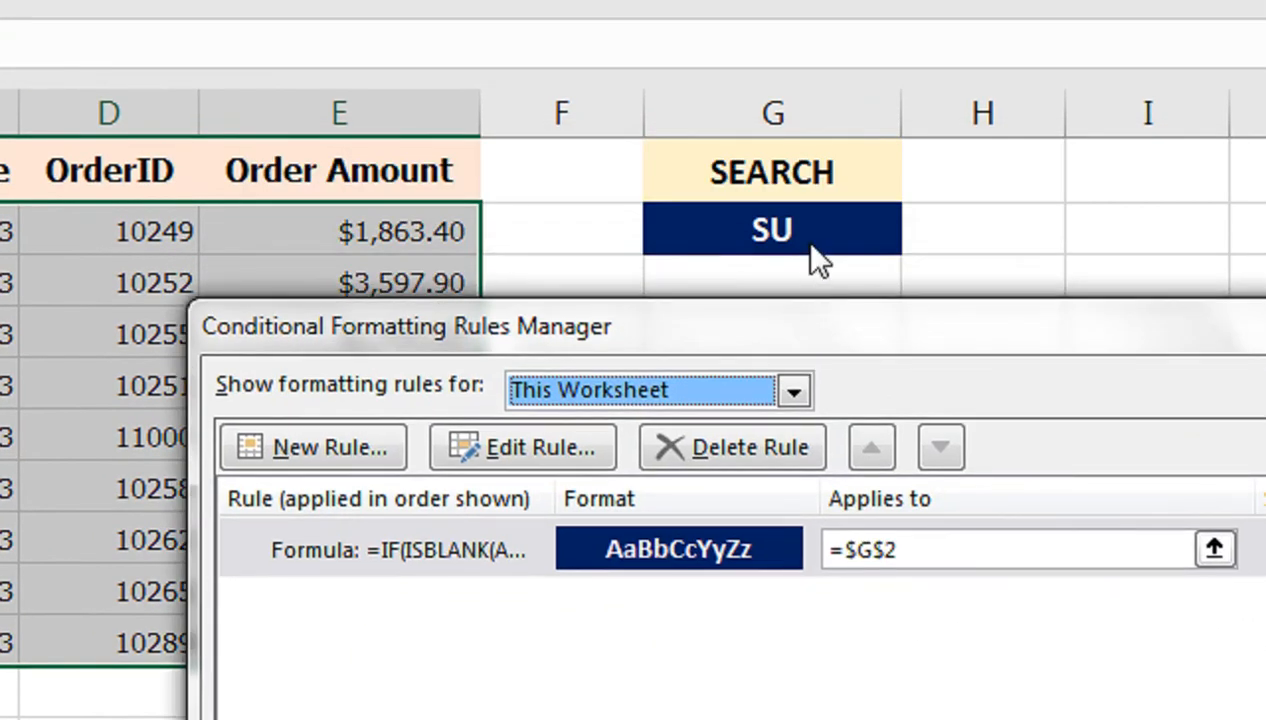
pyautogui.click(913, 550)
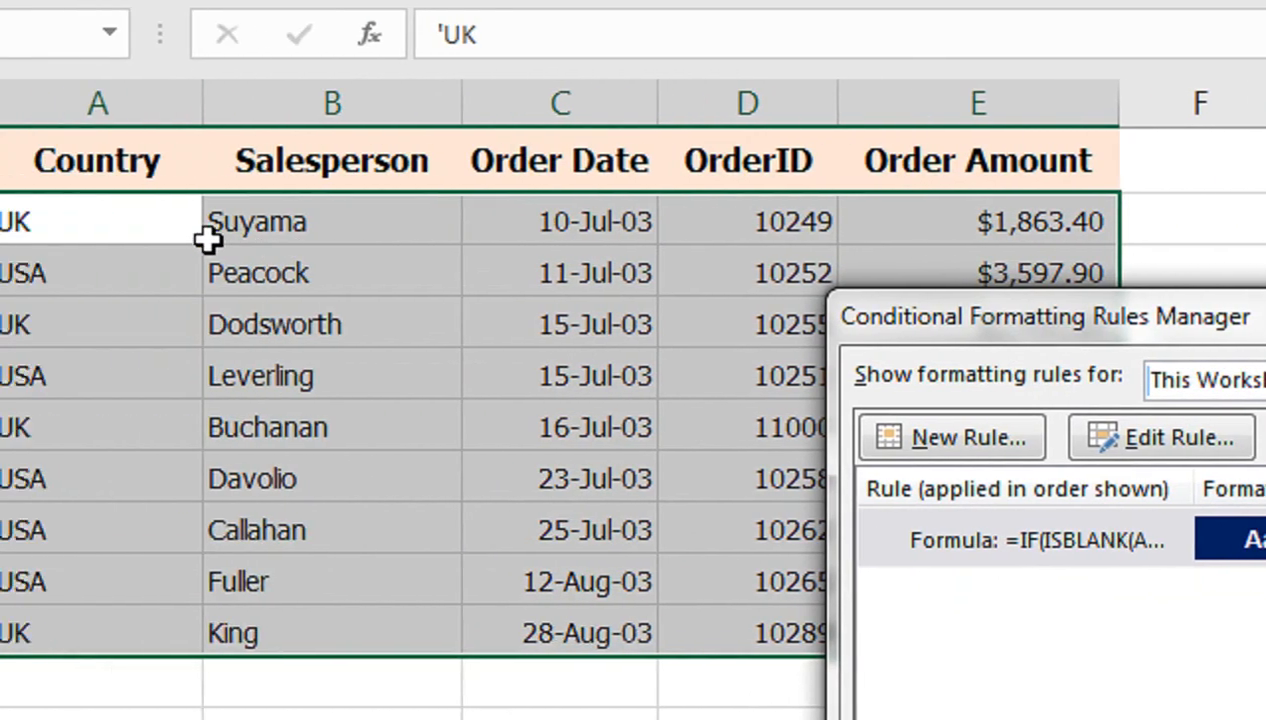
pyautogui.moveTo(231, 240); pyautogui.dragTo(975, 632)
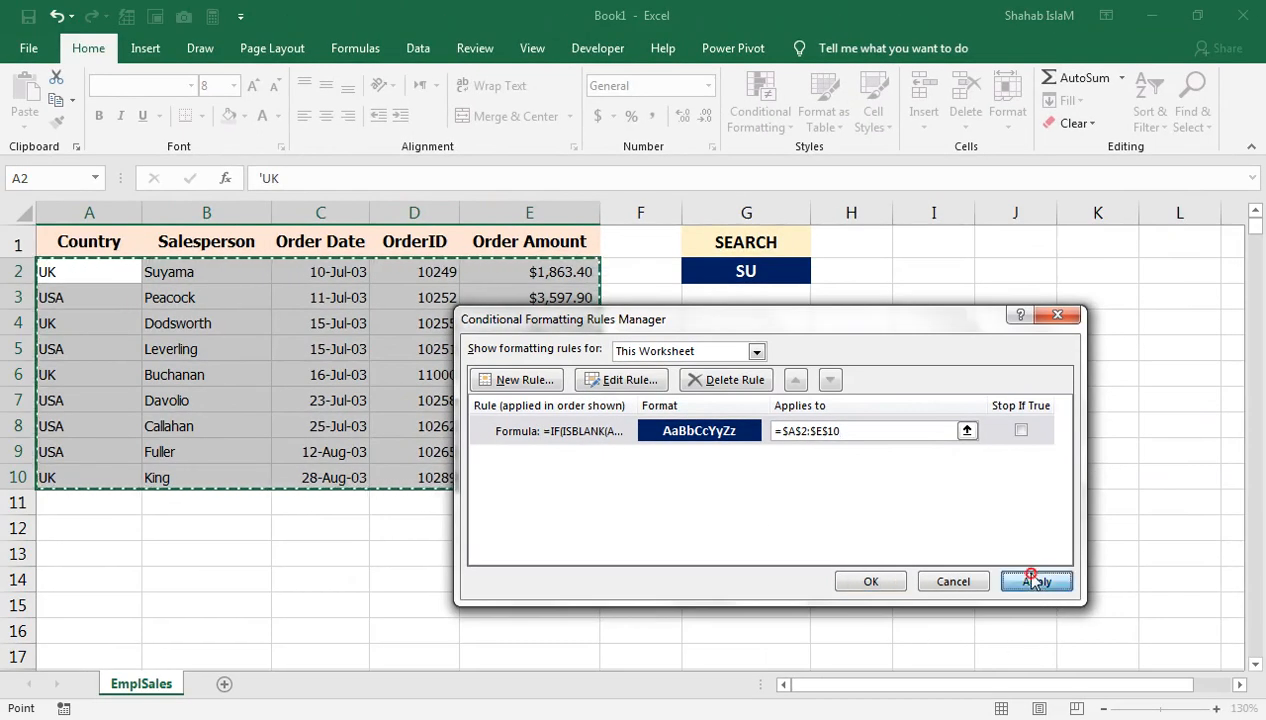
pyautogui.click(1036, 581)
pyautogui.click(858, 584)
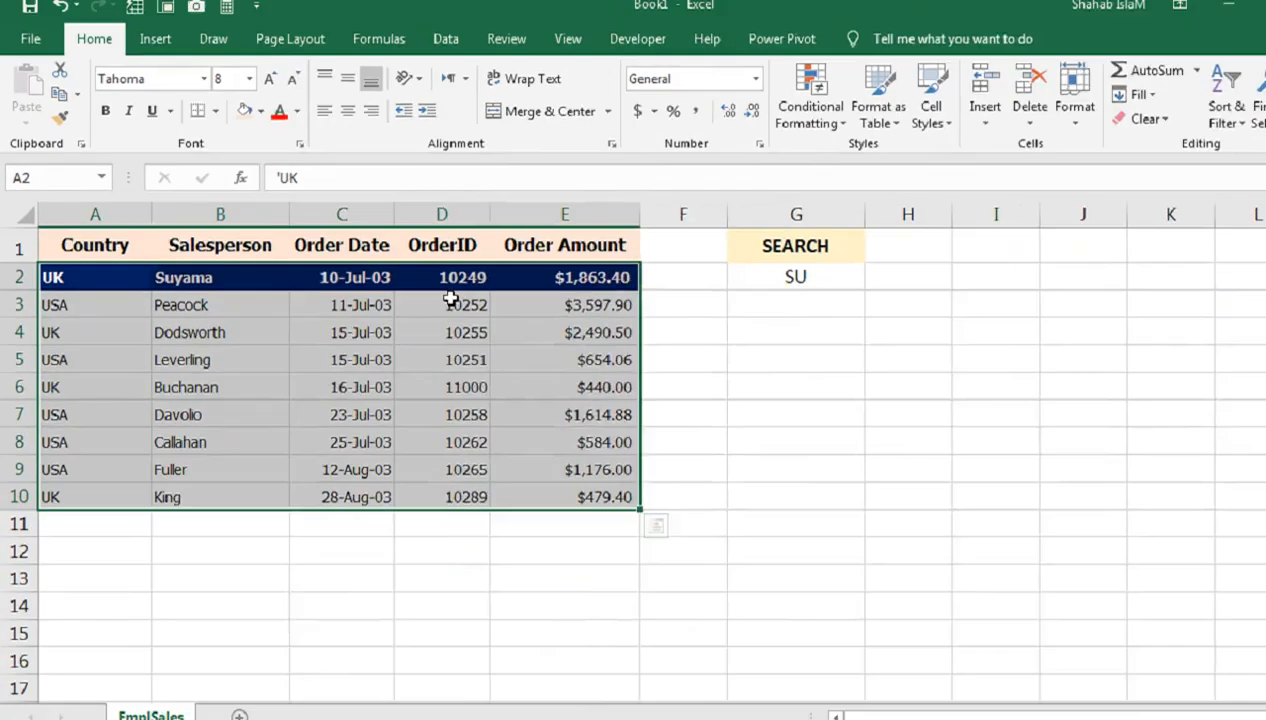
# - Enter 'Da' in search cell G2 to highlight Davolio's row, then select A2:E10
pyautogui.click(754, 268)
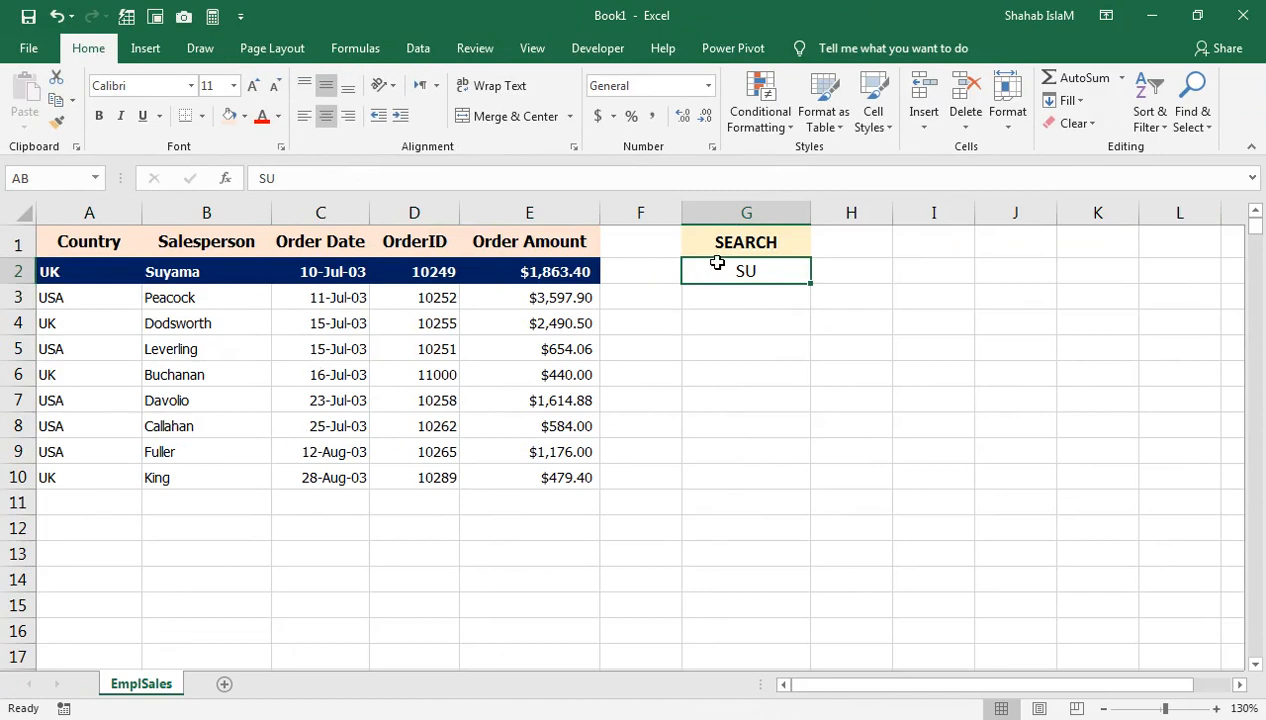
pyautogui.write('d')
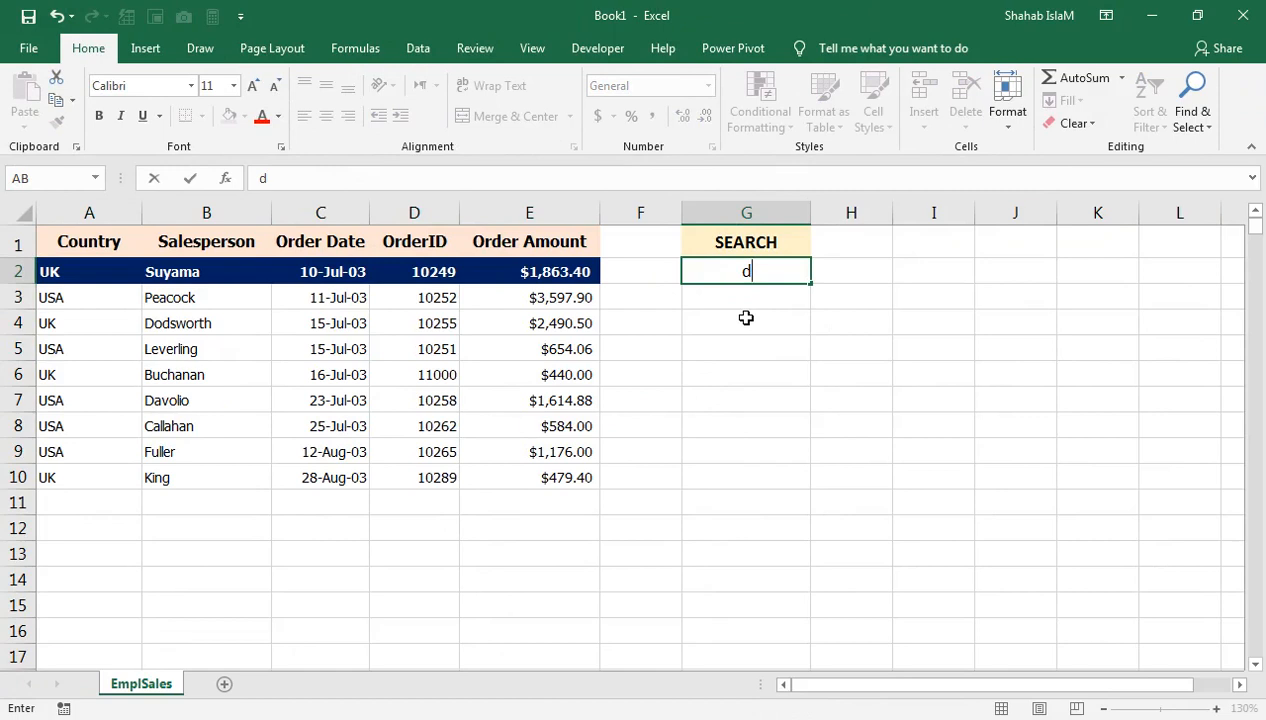
pyautogui.write('a')
pyautogui.click(746, 320)
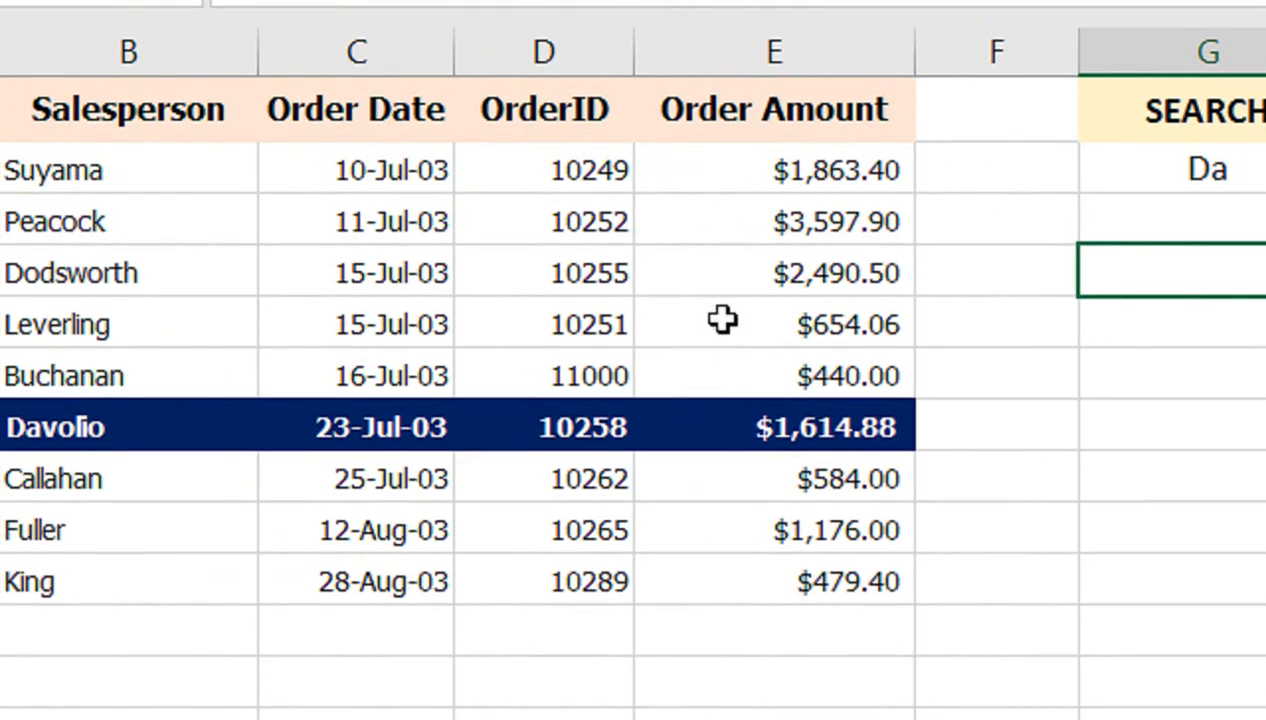
pyautogui.click(119, 273)
pyautogui.moveTo(119, 273); pyautogui.dragTo(555, 480)
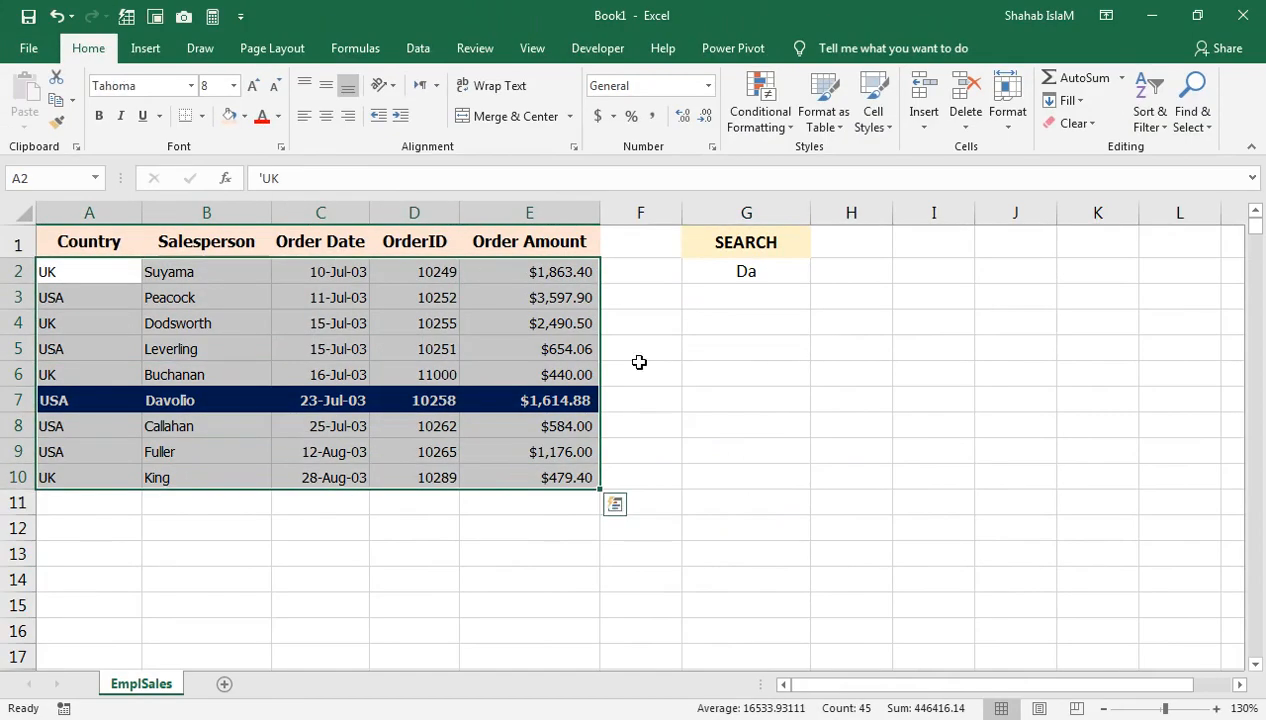
pyautogui.click(760, 110)
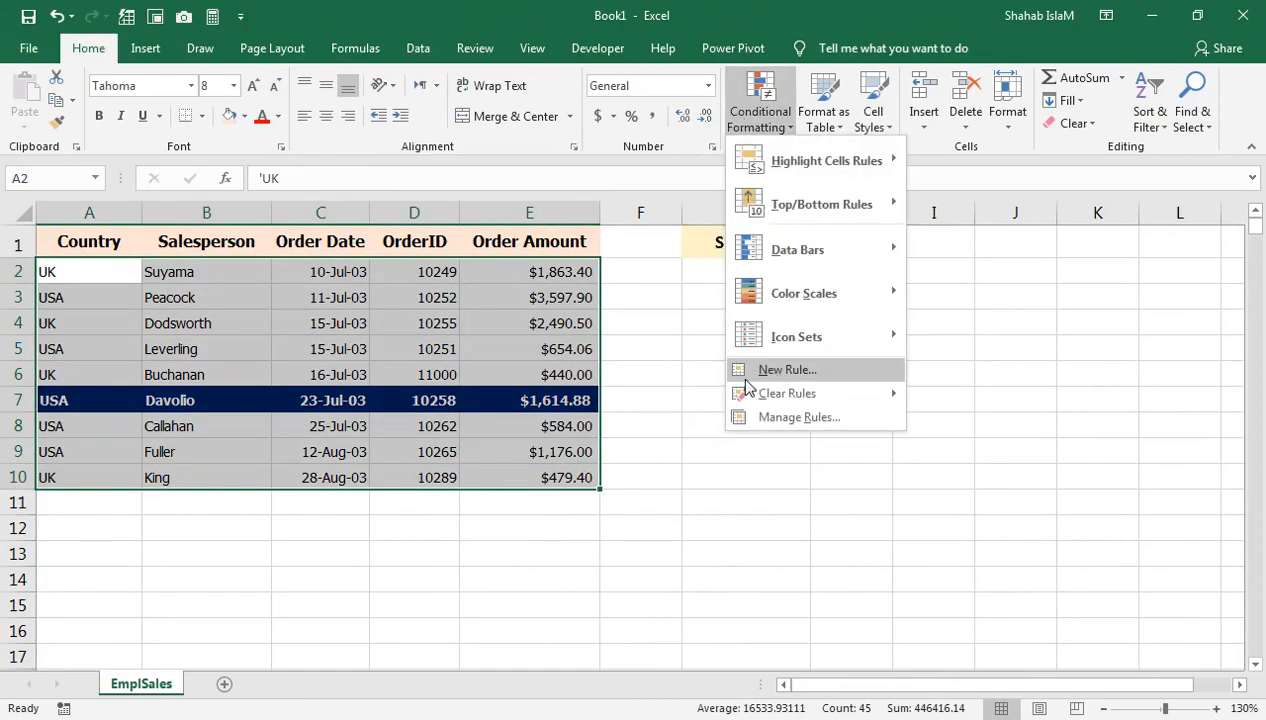
pyautogui.click(752, 420)
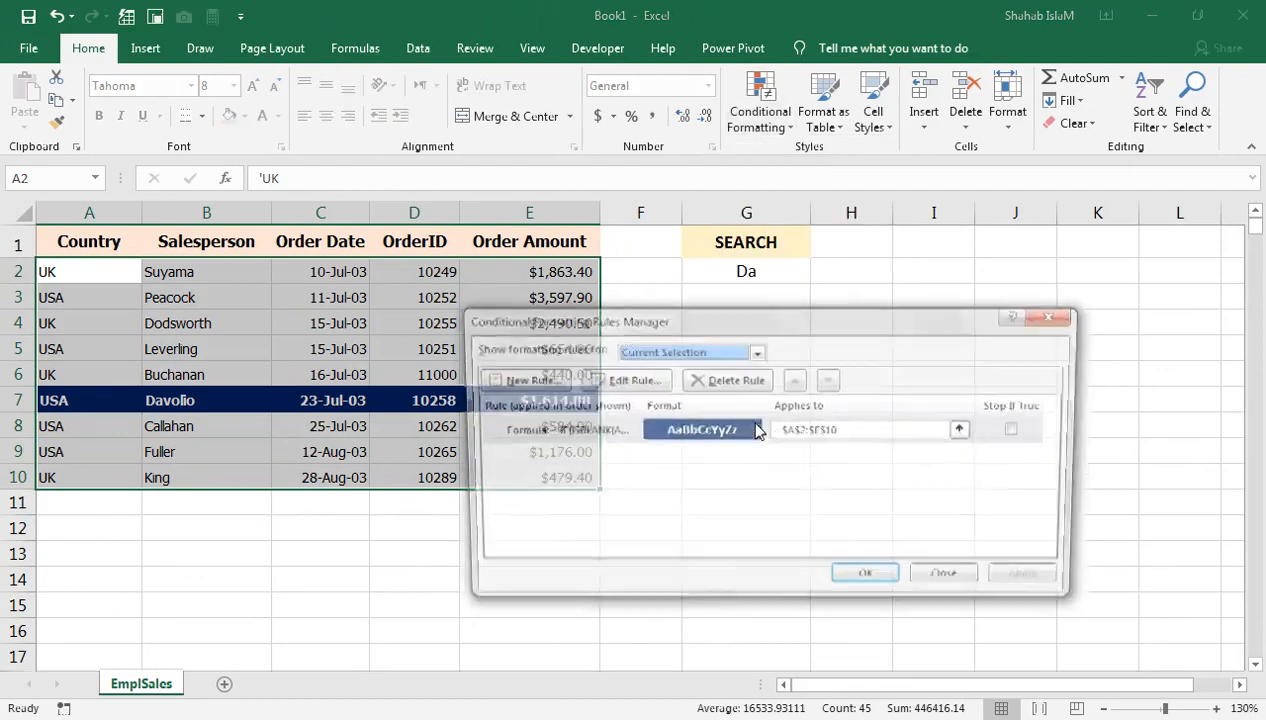
pyautogui.click(632, 379)
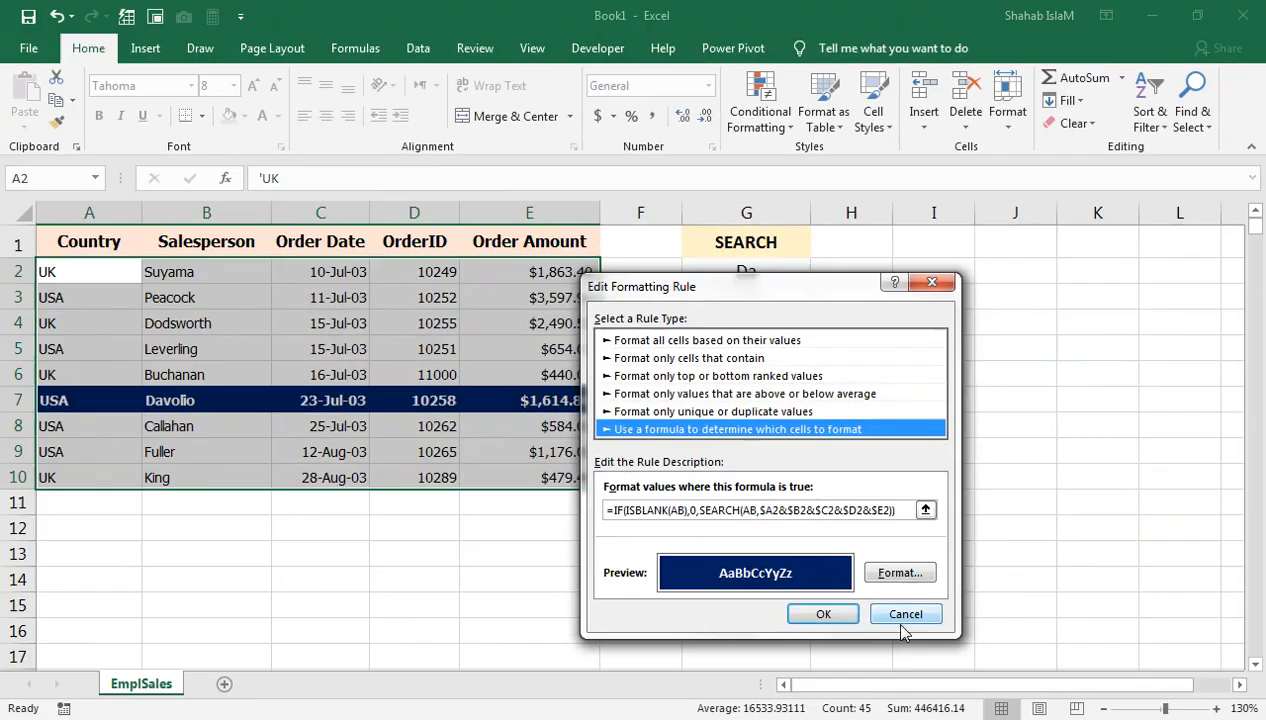
pyautogui.click(902, 625)
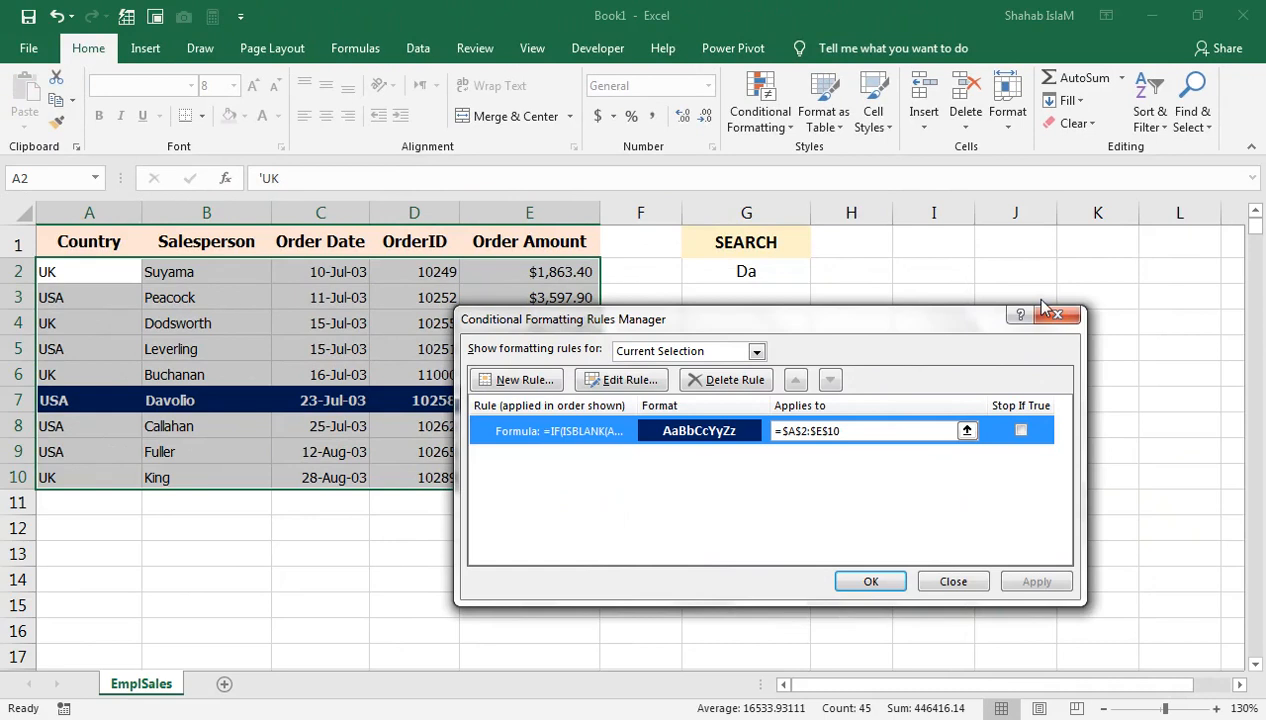
pyautogui.click(1054, 314)
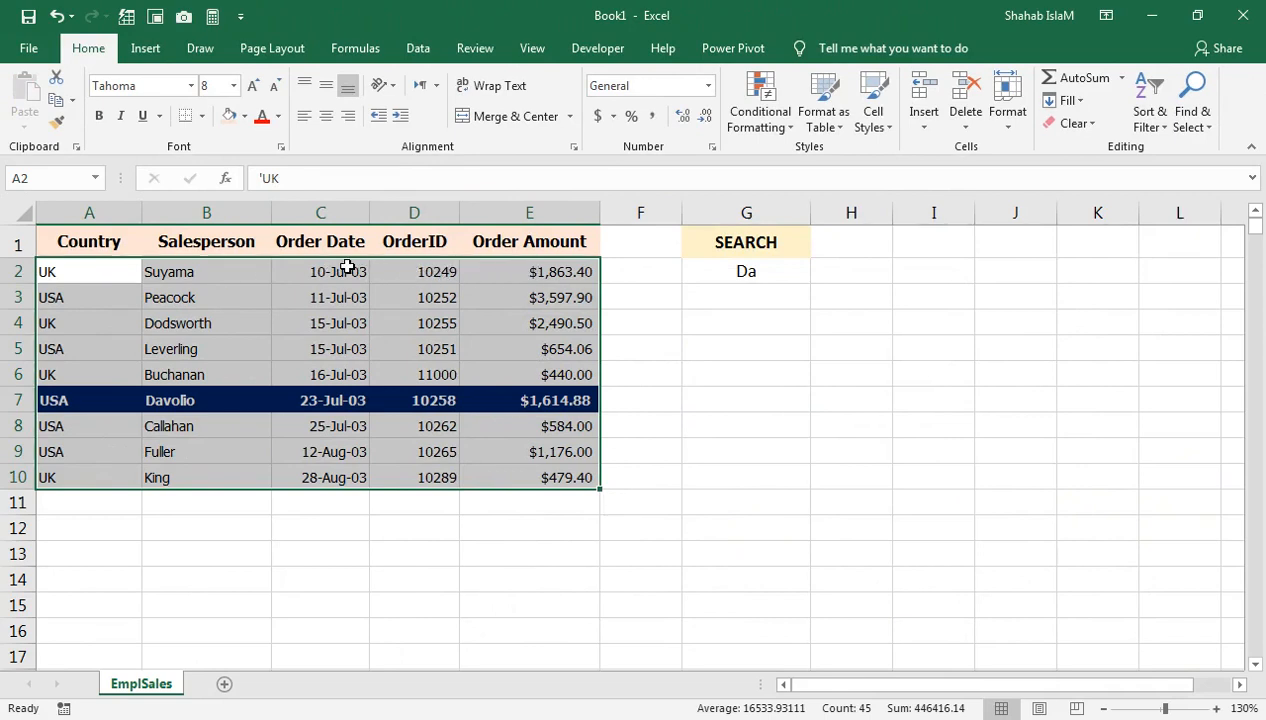
# - Test the search by entering 'Fu' and then 'k' in G2
pyautogui.click(793, 274)
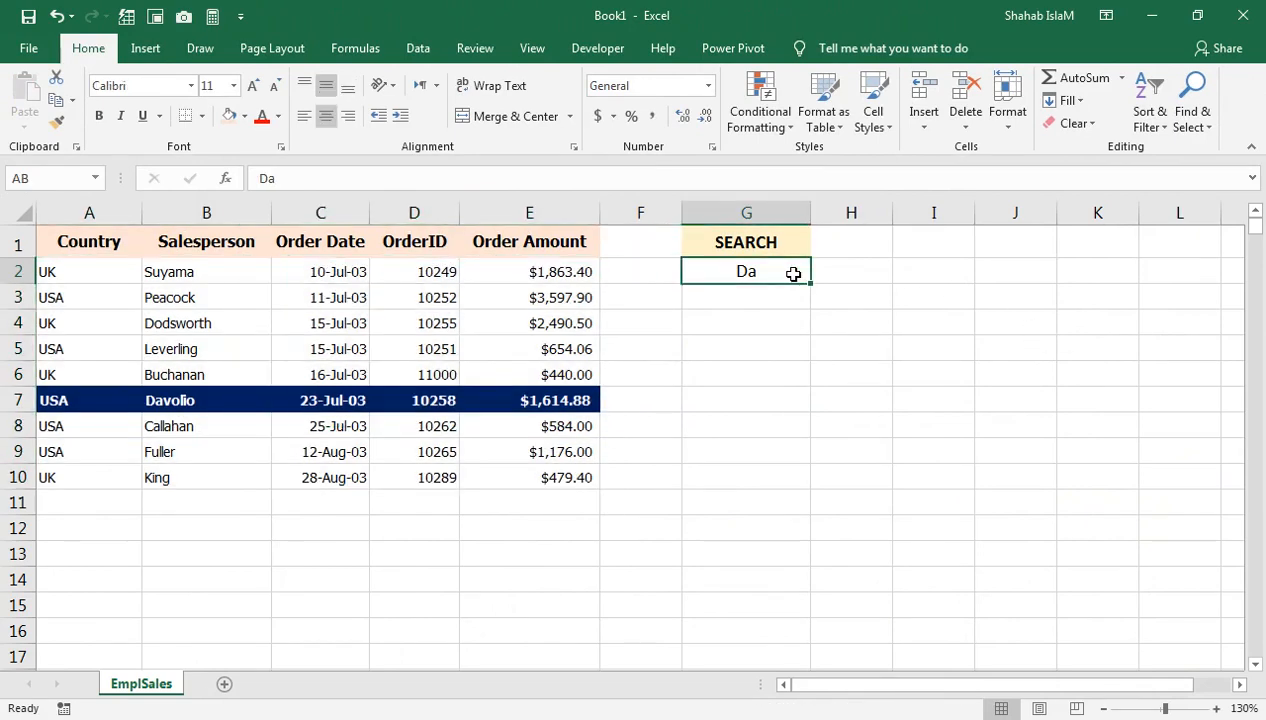
pyautogui.write('Fu')
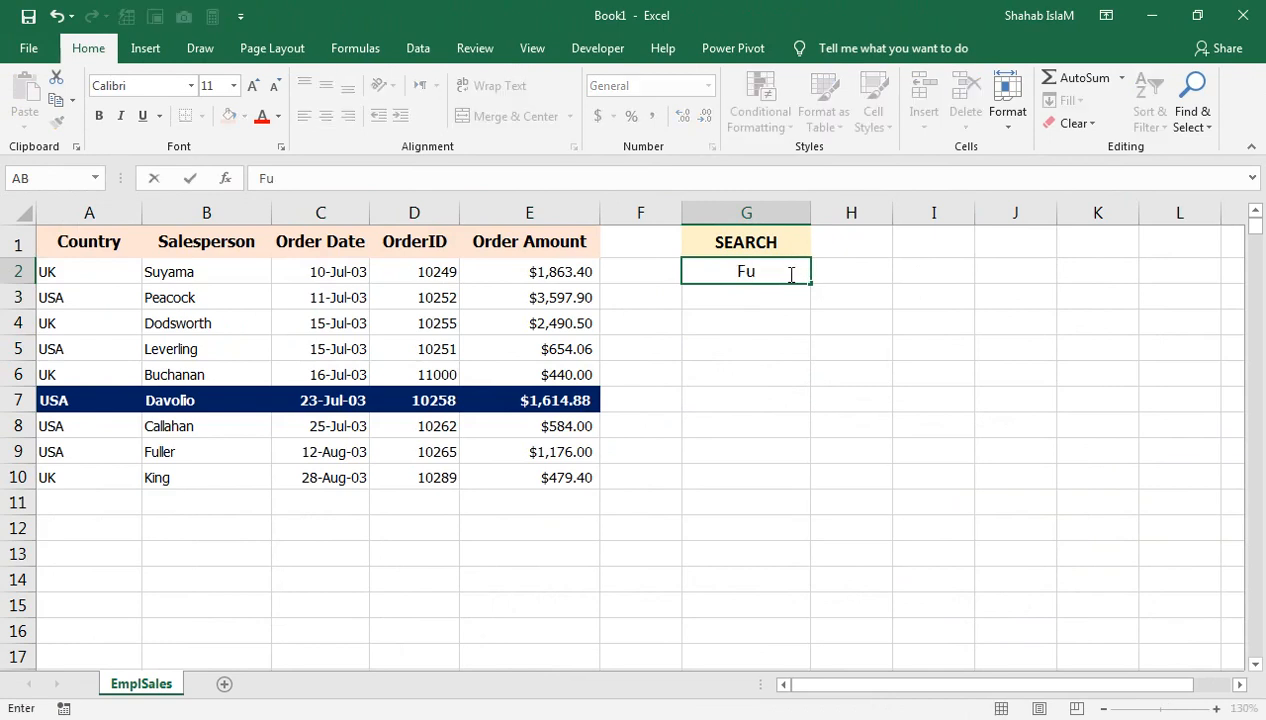
pyautogui.click(677, 349)
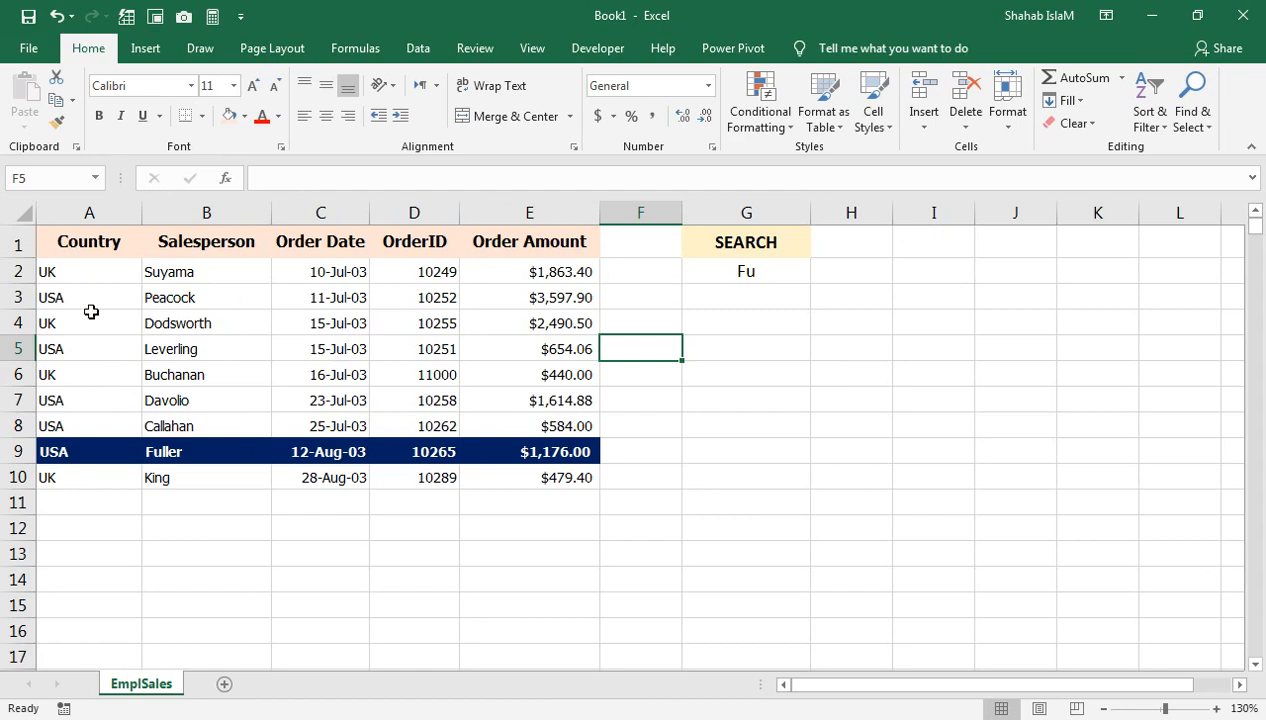
pyautogui.click(72, 428)
pyautogui.click(51, 376)
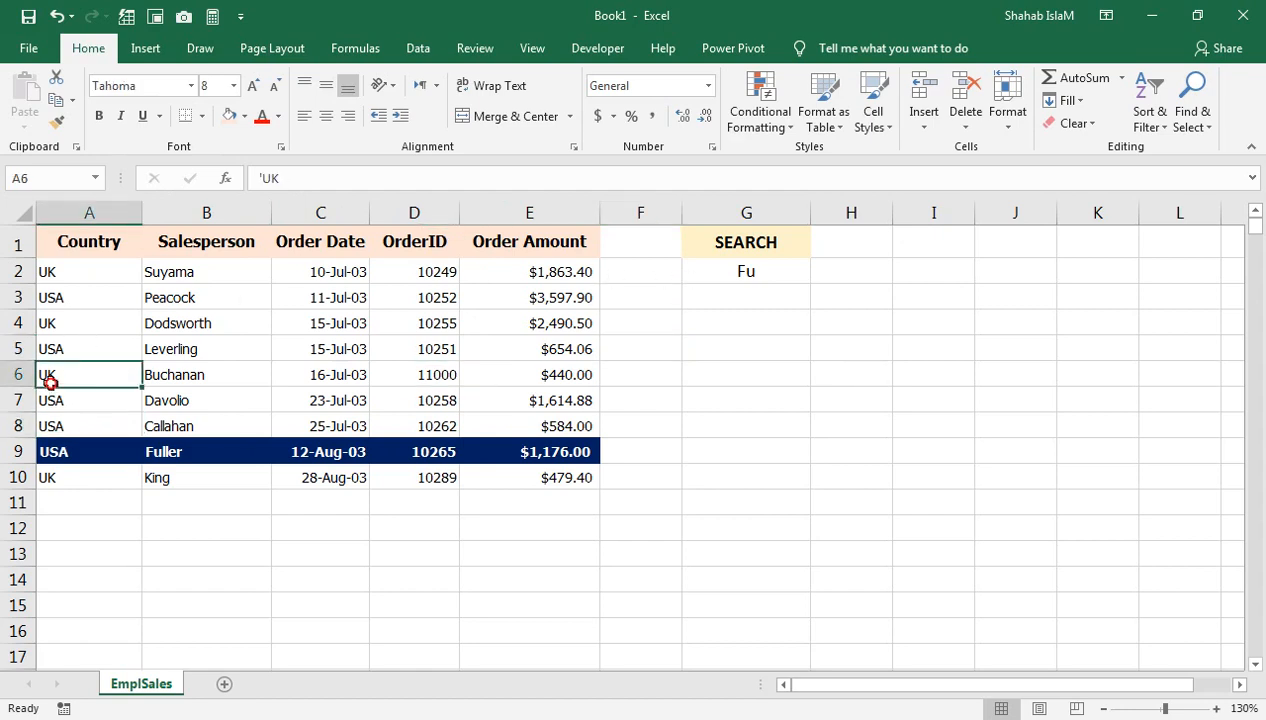
pyautogui.click(705, 270)
pyautogui.write('k')
pyautogui.click(706, 320)
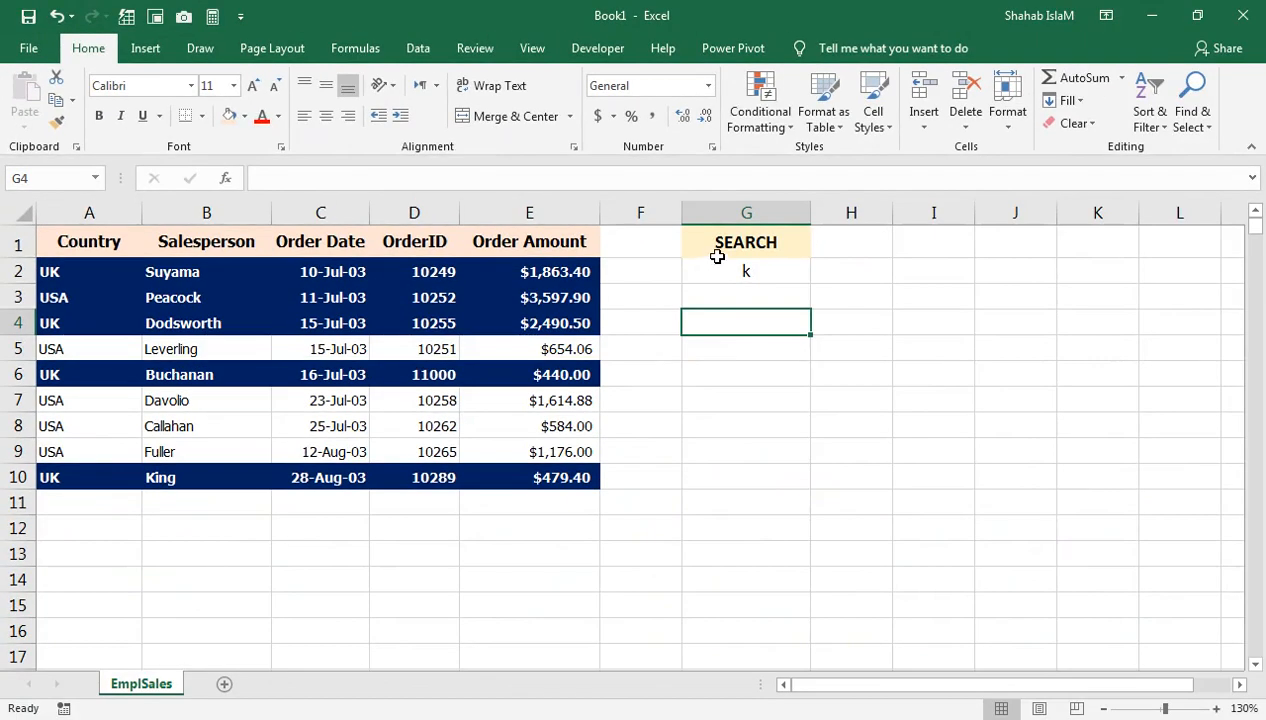
# - Enter 'bu' in G2 so only Buchanan's order row stays highlighted
pyautogui.click(783, 272)
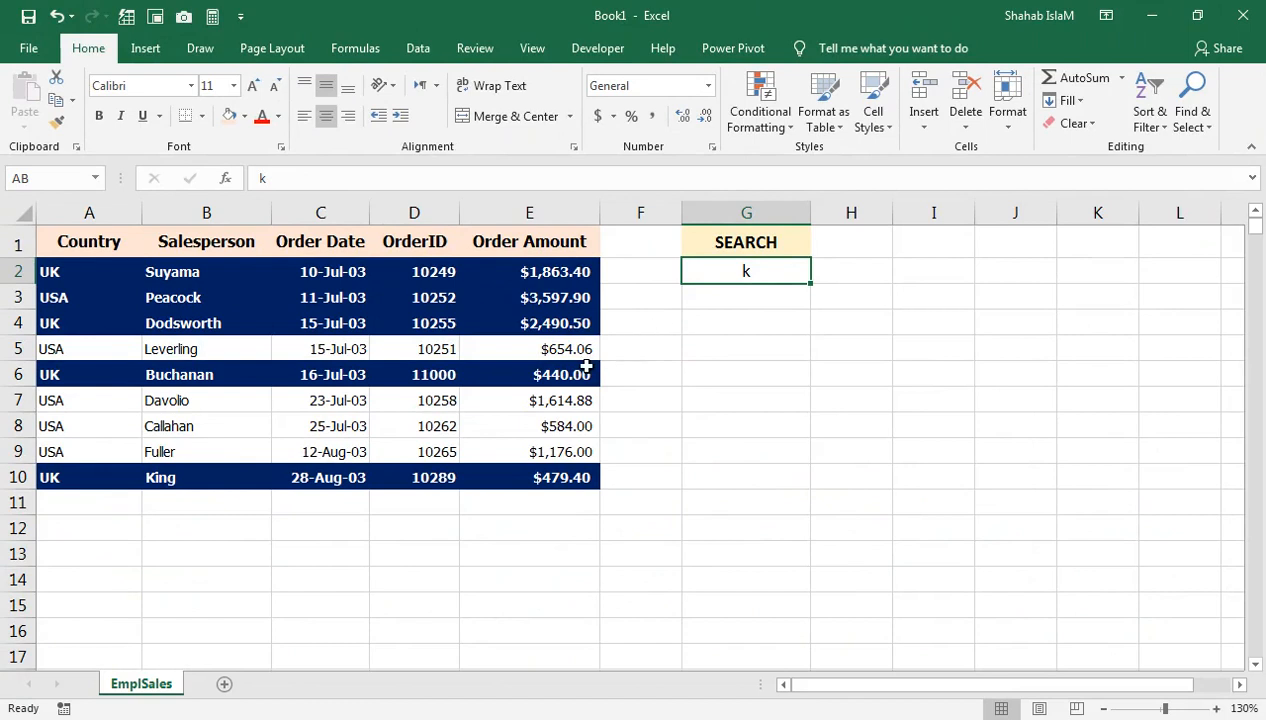
pyautogui.write('bu')
pyautogui.click(640, 404)
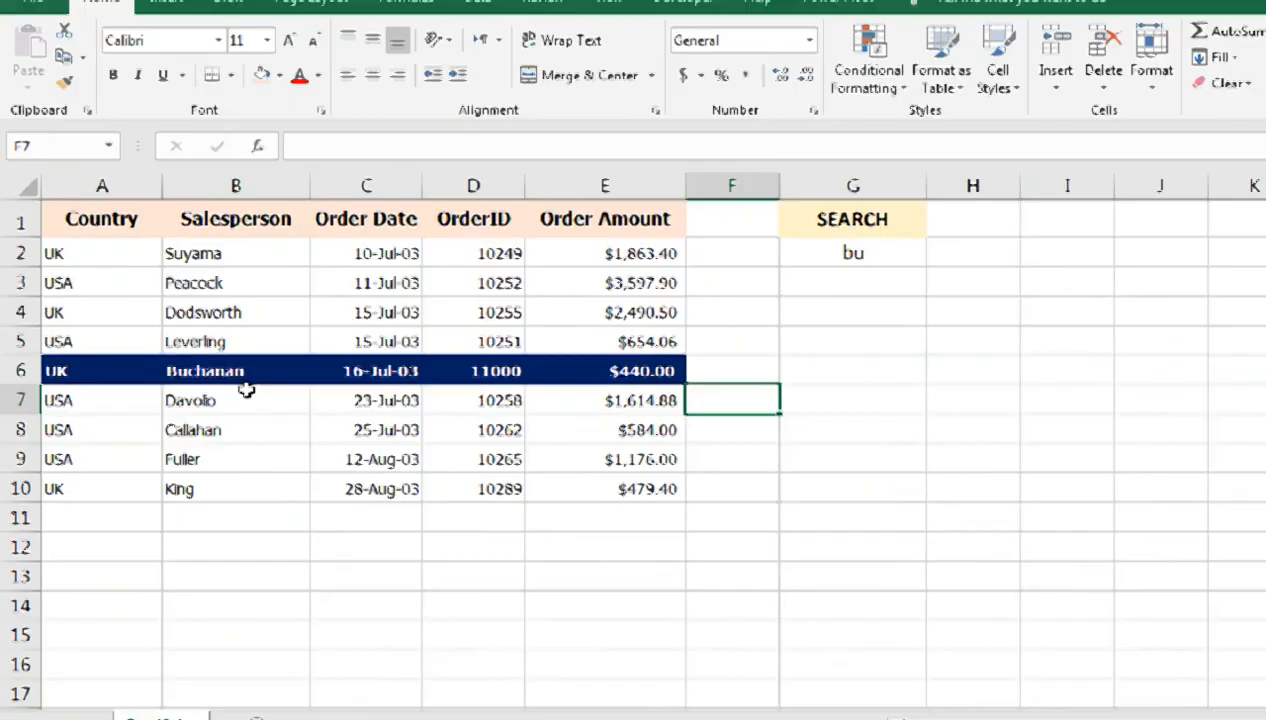
pyautogui.click(547, 479)
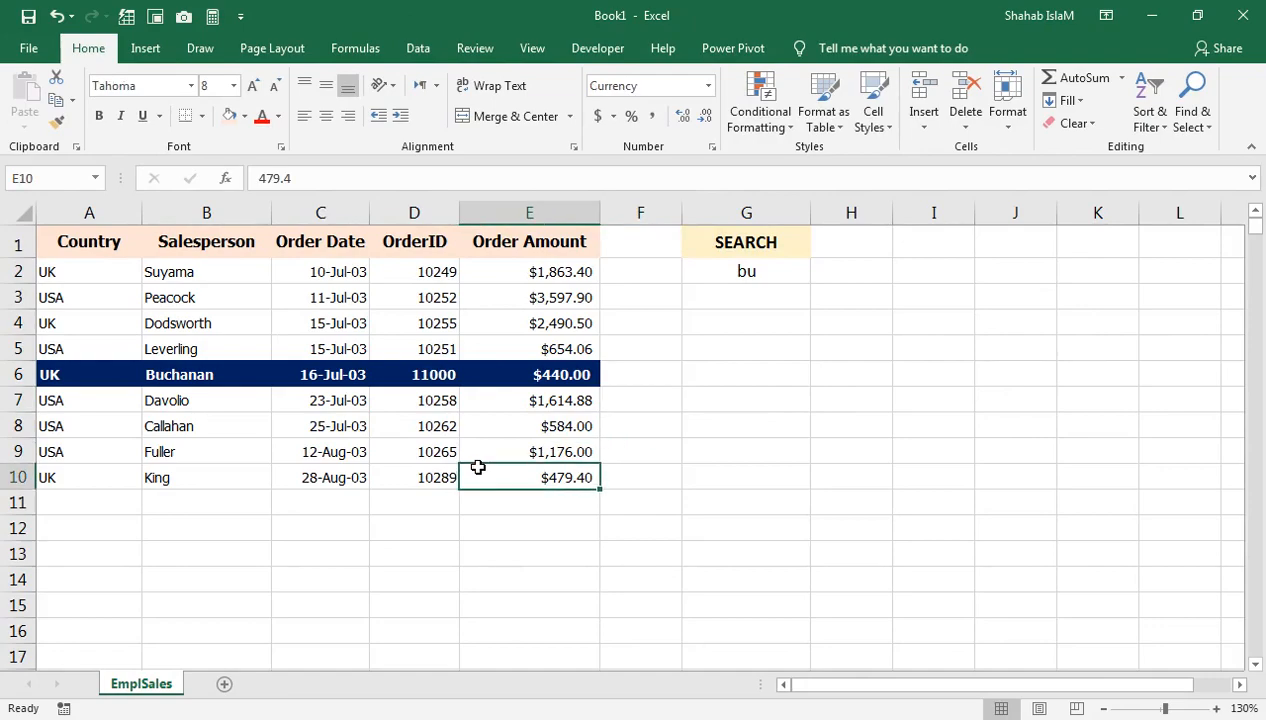